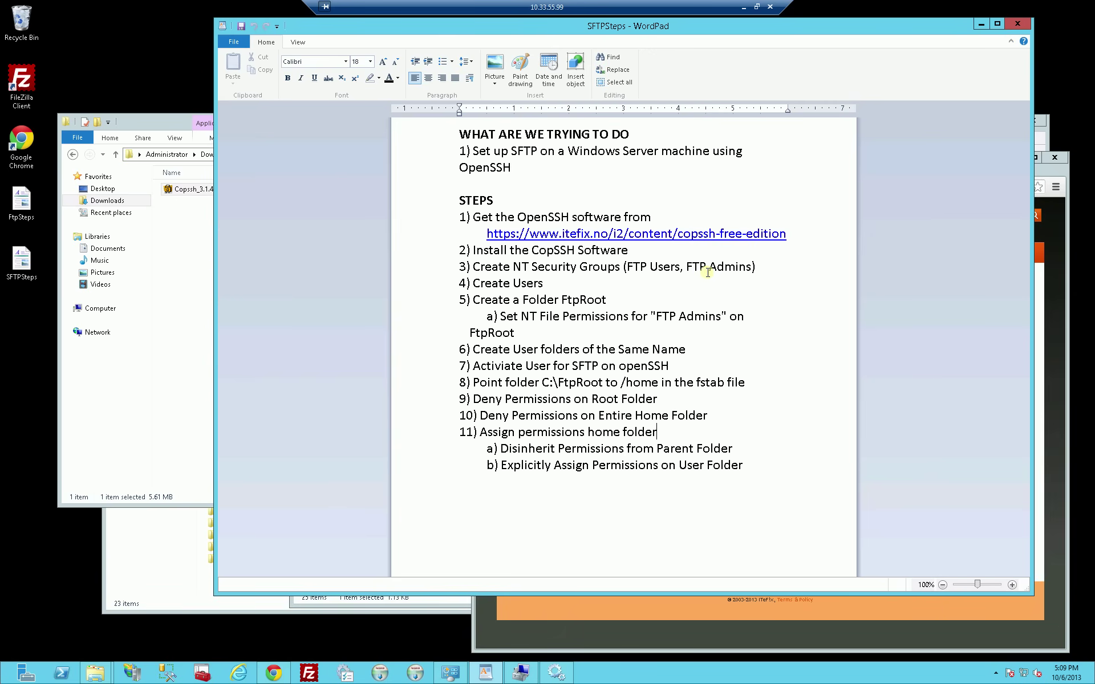
Launch Copssh_3.1.4_Installer from Downloads, retrying once after a blank prompt, to reach the Open File warning.
click(666, 626)
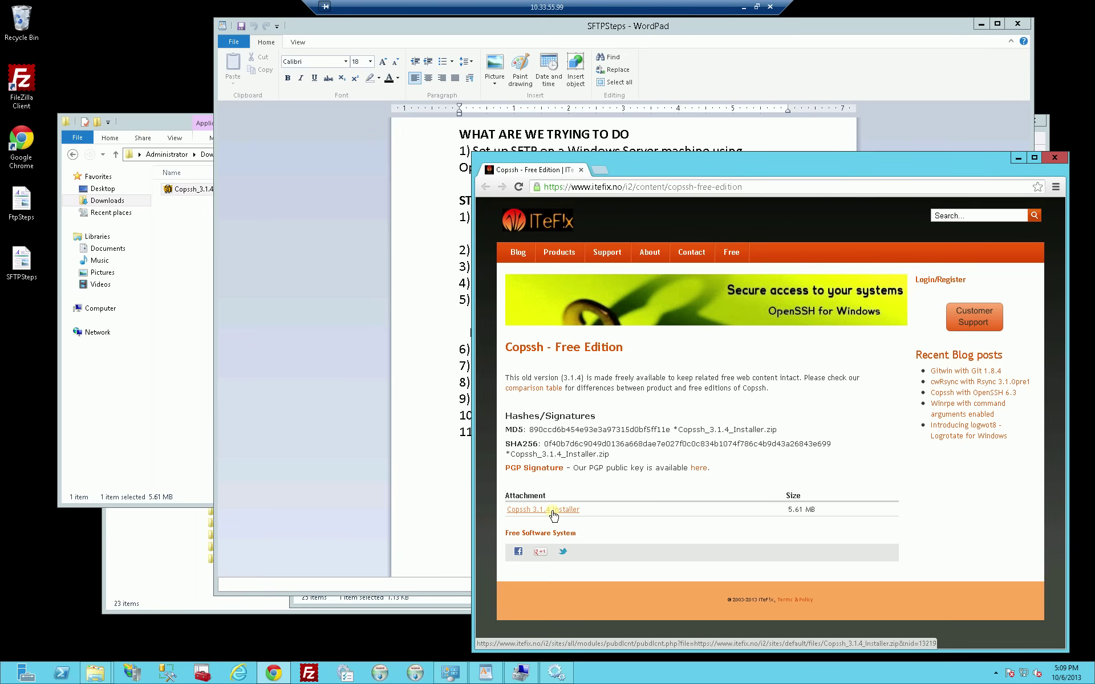
click(194, 320)
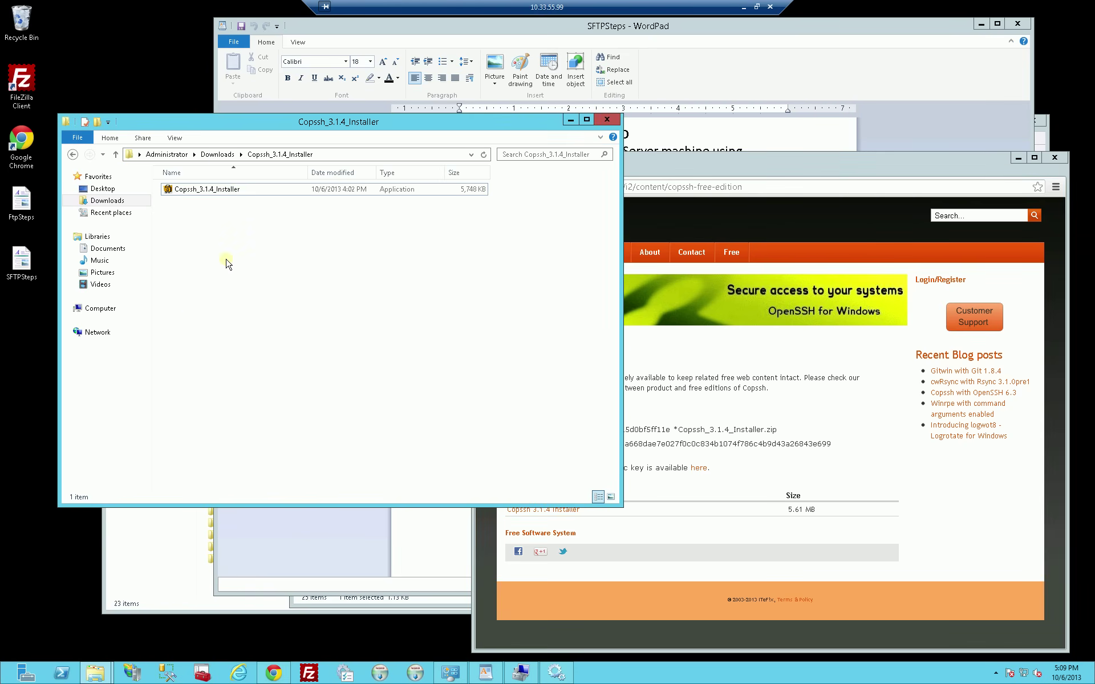
double_click(228, 189)
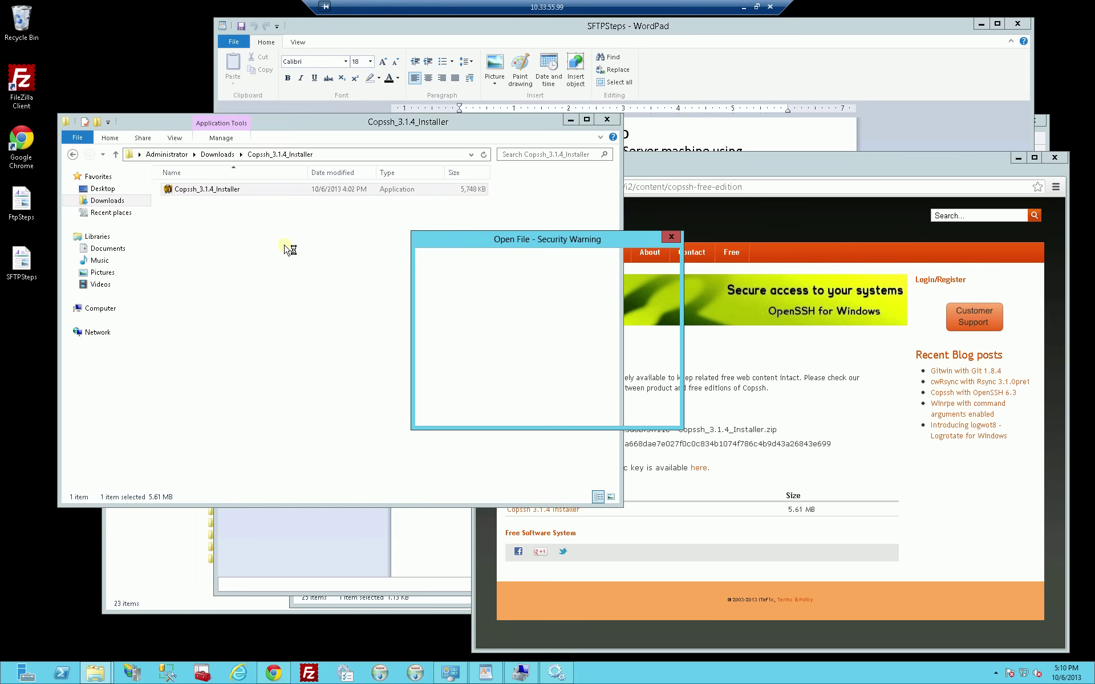
click(670, 239)
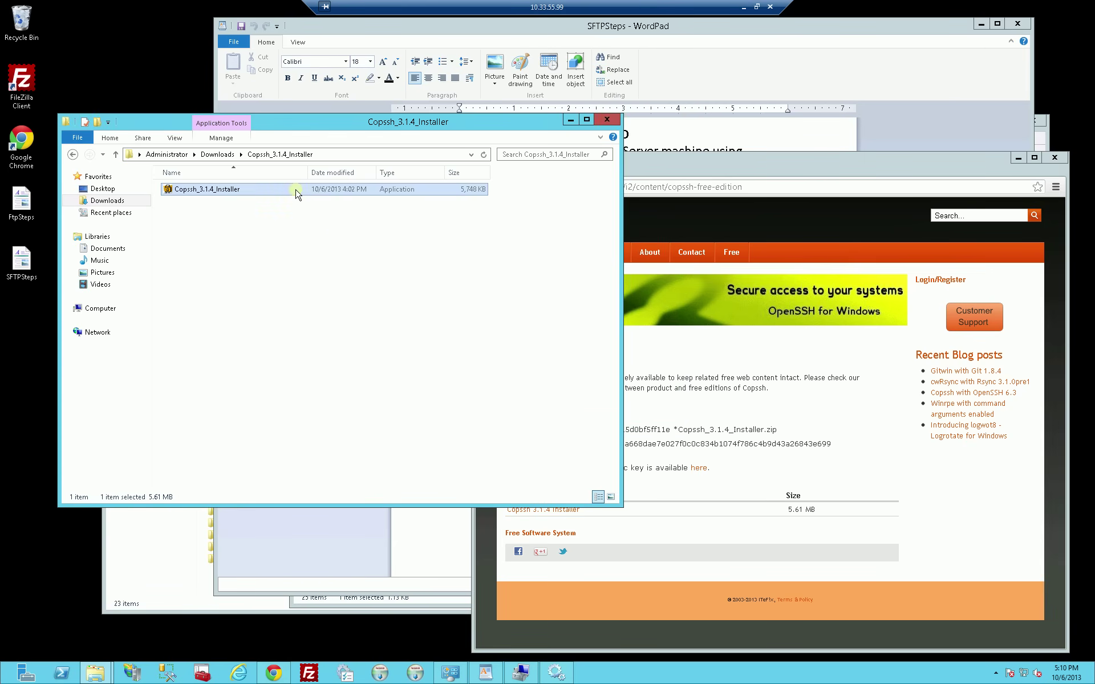
double_click(298, 189)
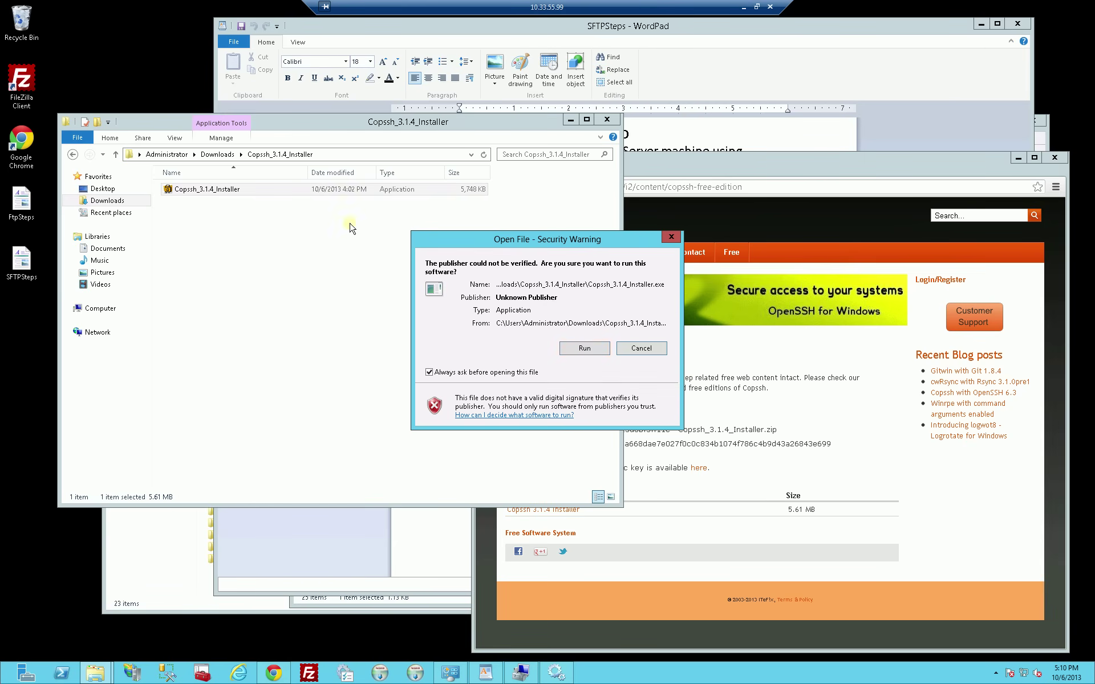
Install Copssh 3.1.4 with the default folder and suggested service account, then close the finished setup.
click(584, 348)
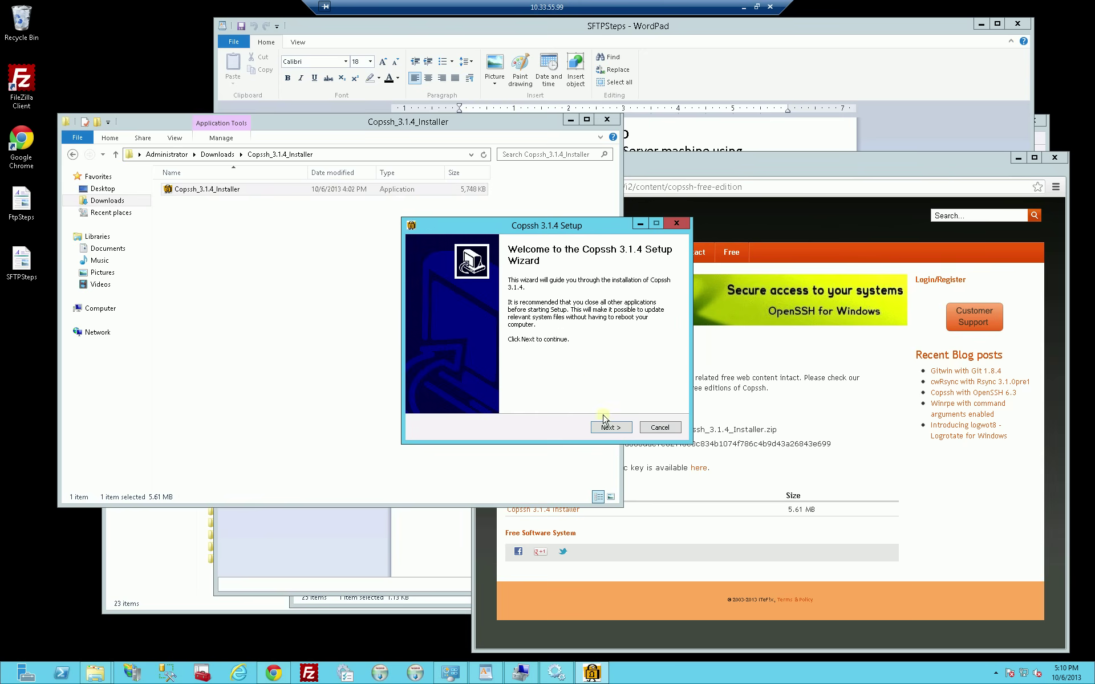
click(607, 428)
click(609, 428)
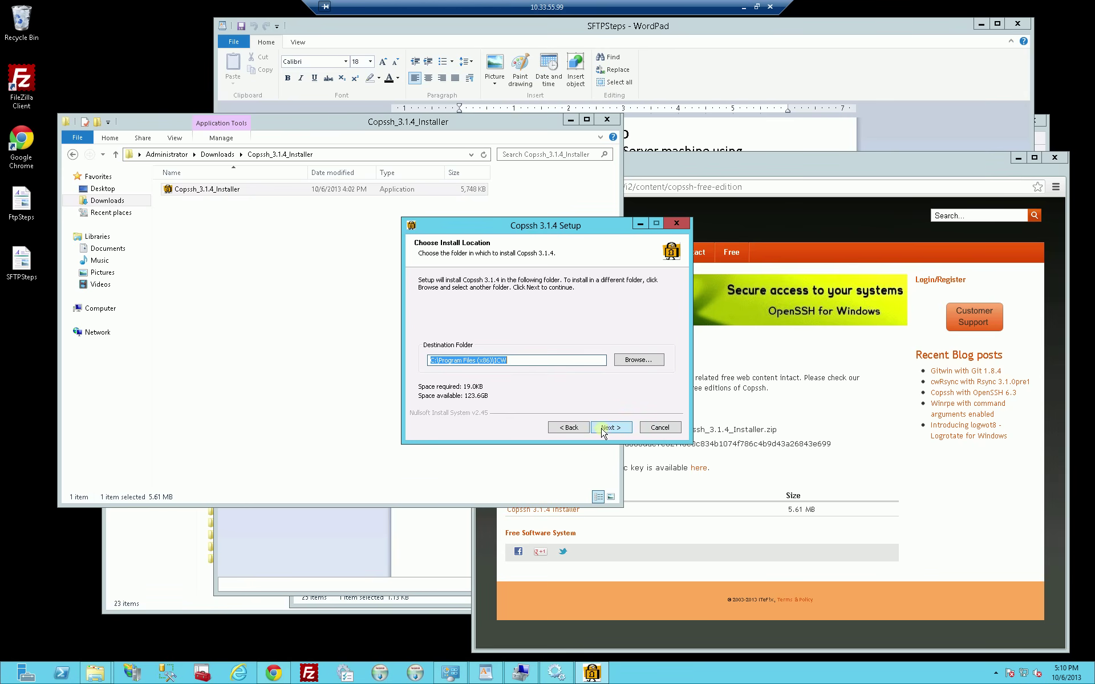
key(Return)
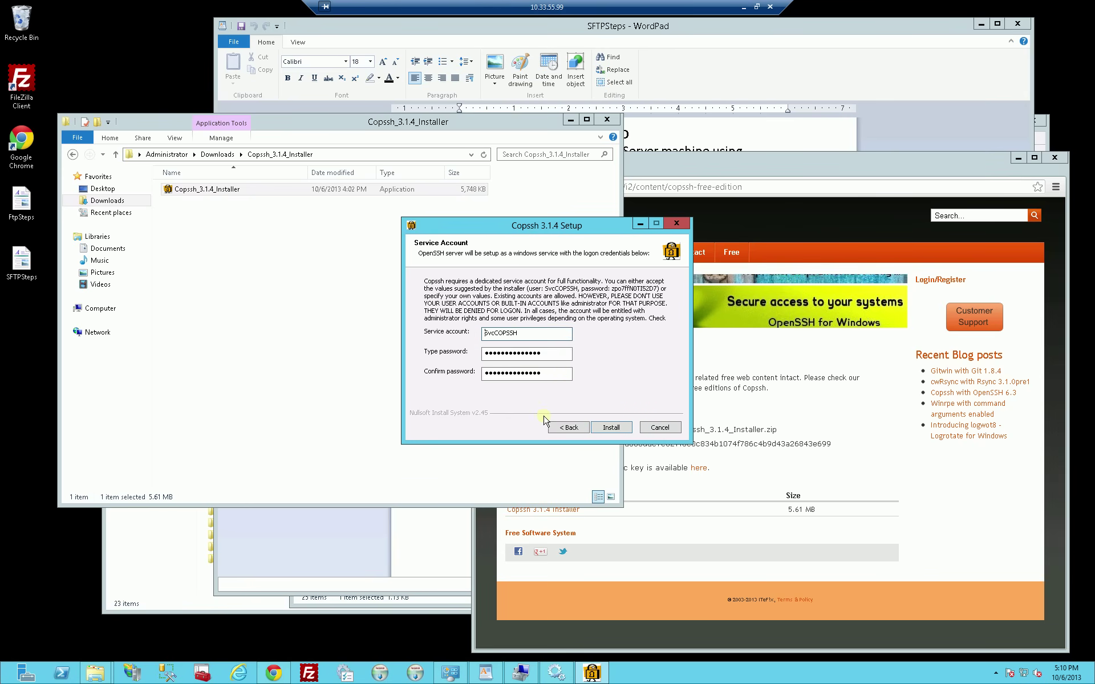
click(613, 428)
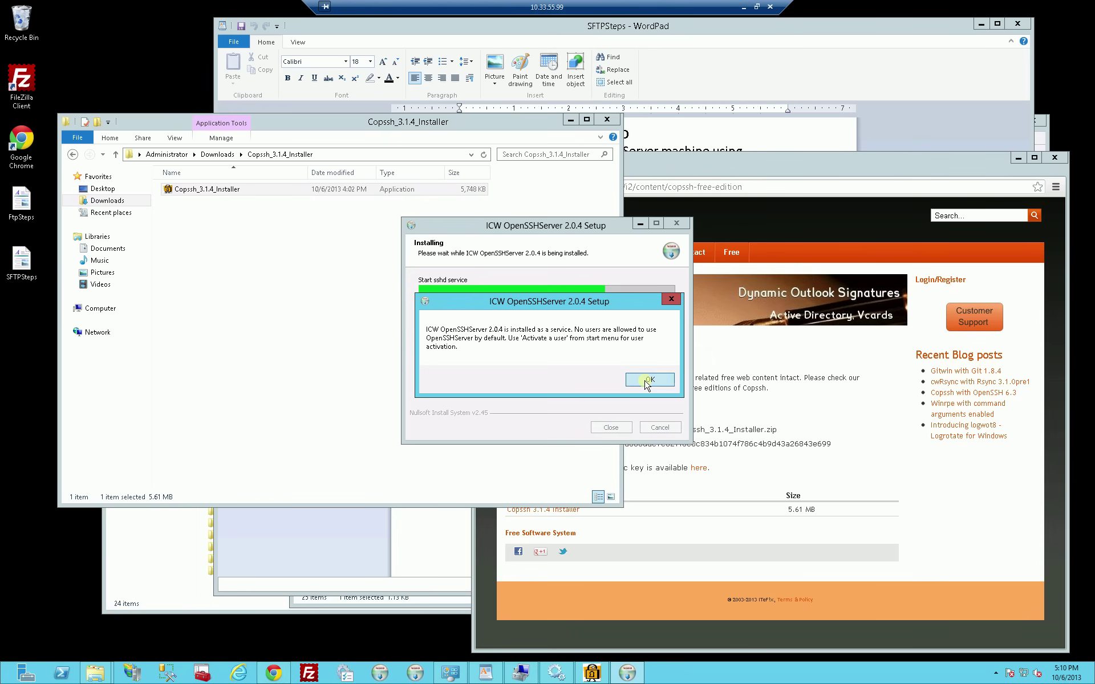
click(647, 380)
click(611, 429)
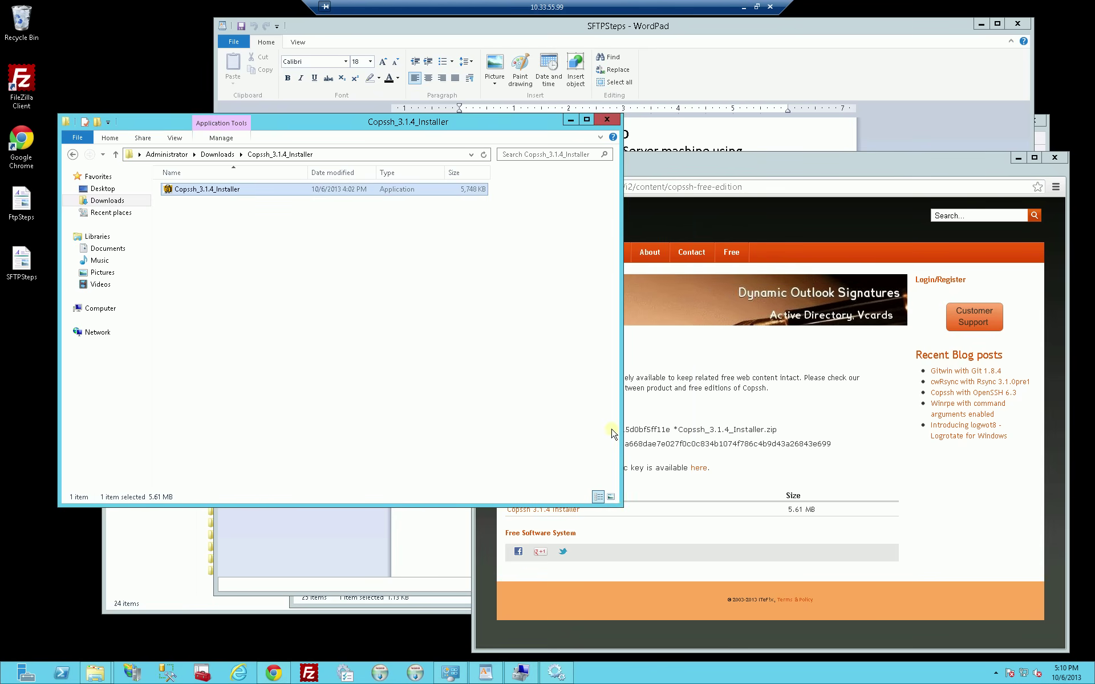
Refresh the Services list and select Openssh SSHD to confirm it is Running with Automatic startup.
click(552, 678)
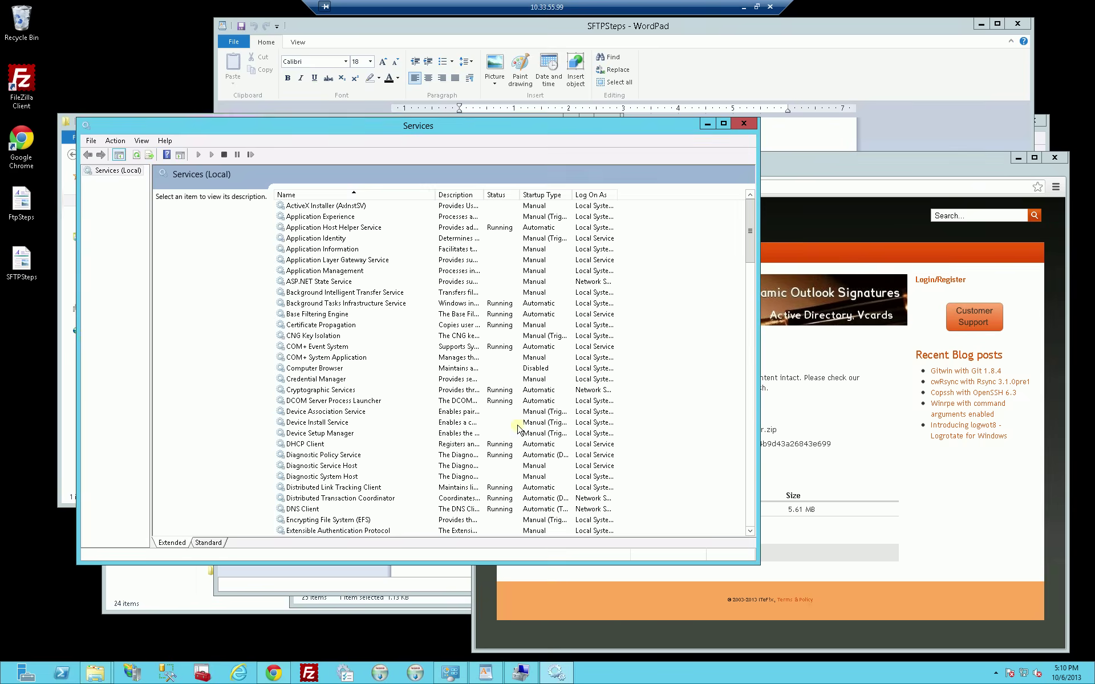
right_click(660, 341)
click(690, 379)
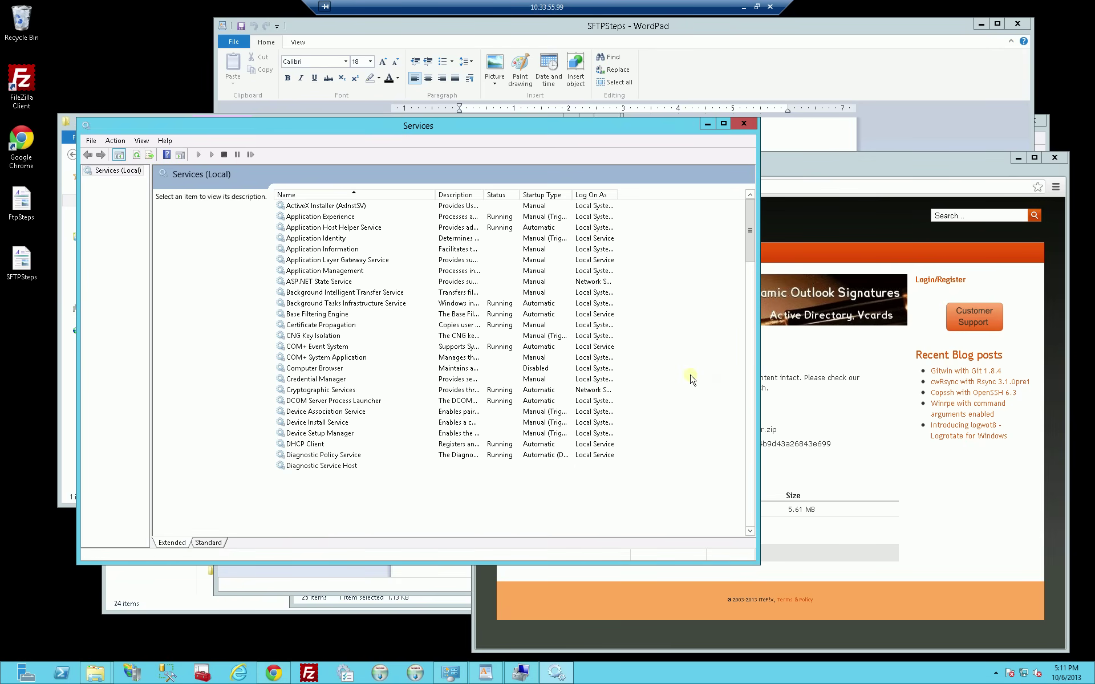
click(750, 387)
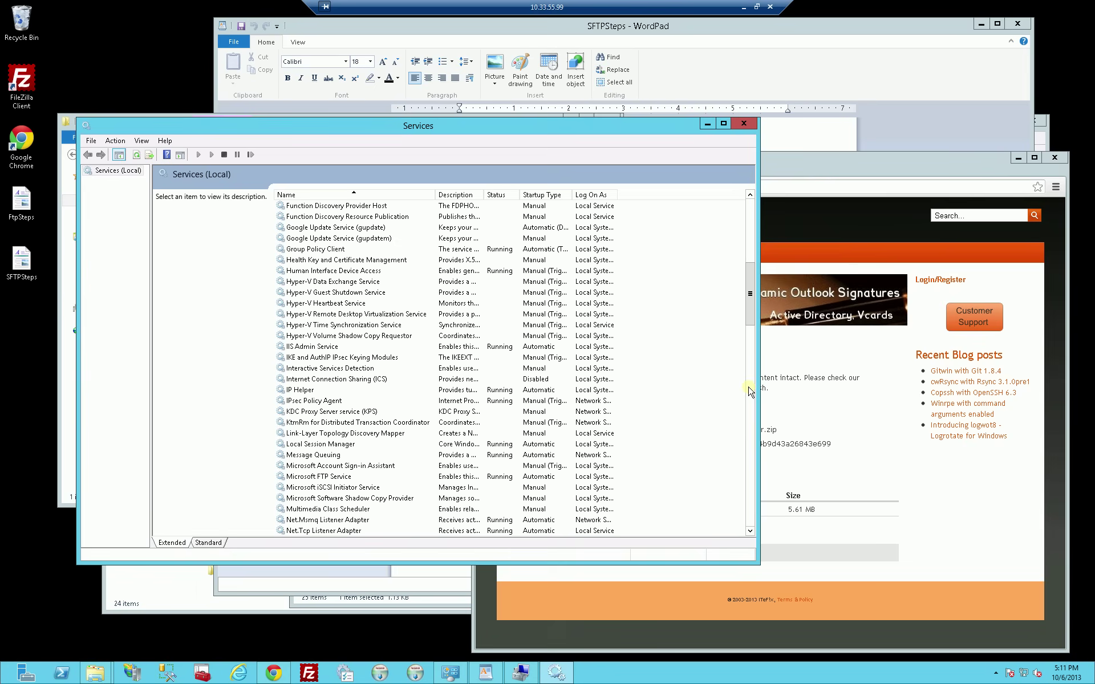
click(750, 390)
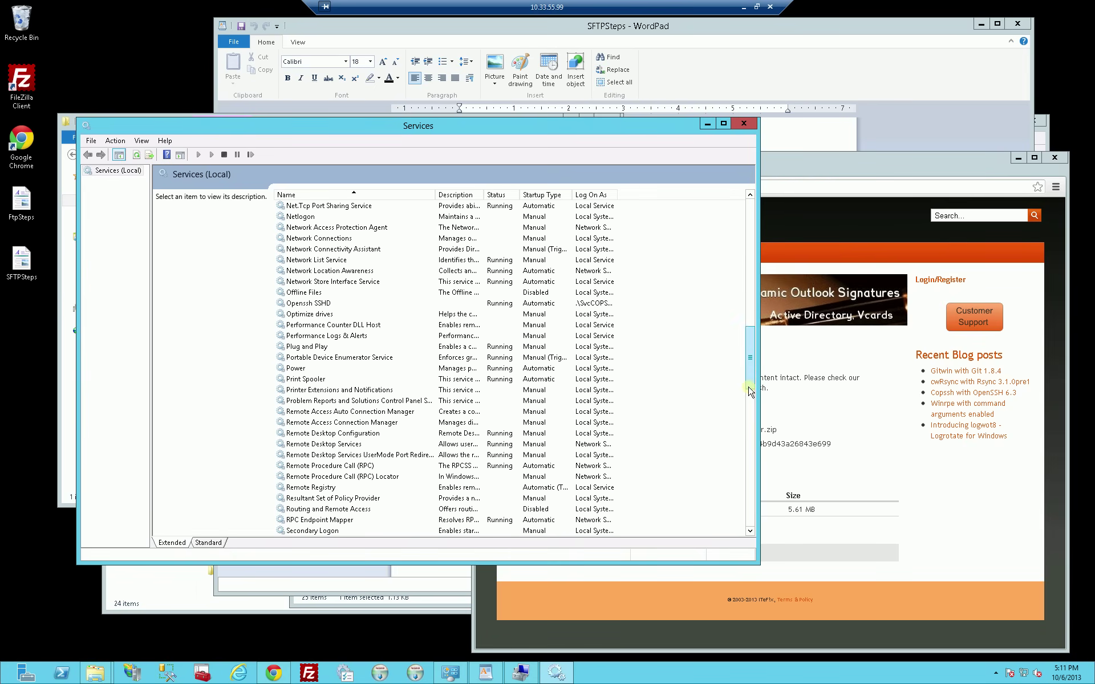
click(423, 306)
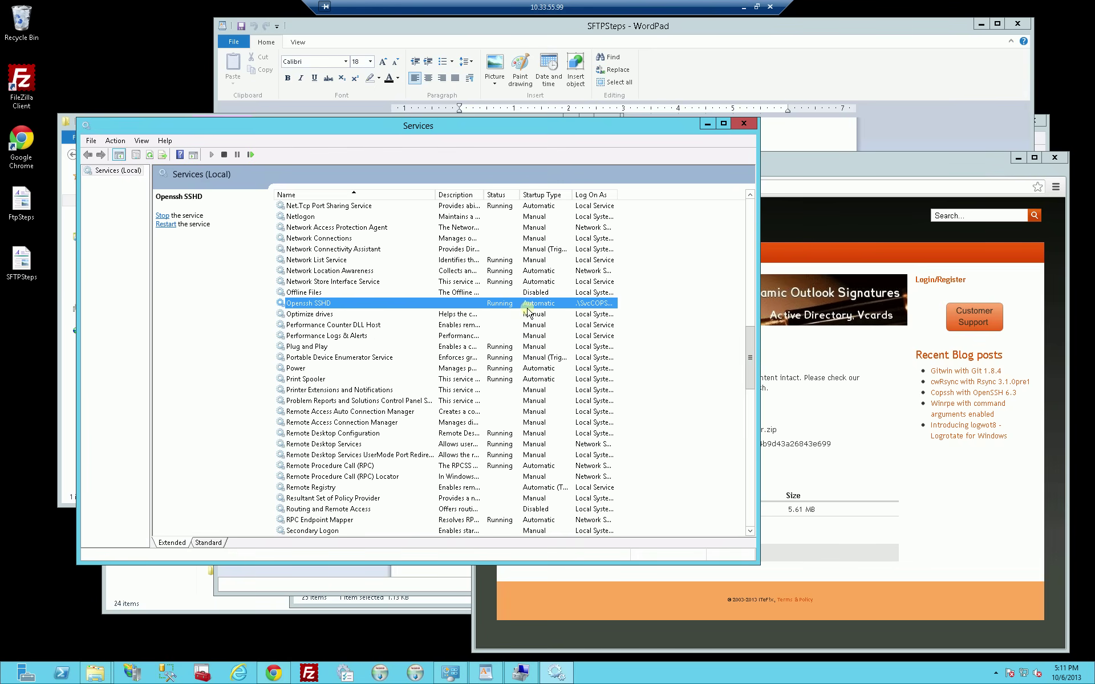
Minimize Services and review steps 1–4 of the SFTPSteps plan in WordPad.
click(707, 125)
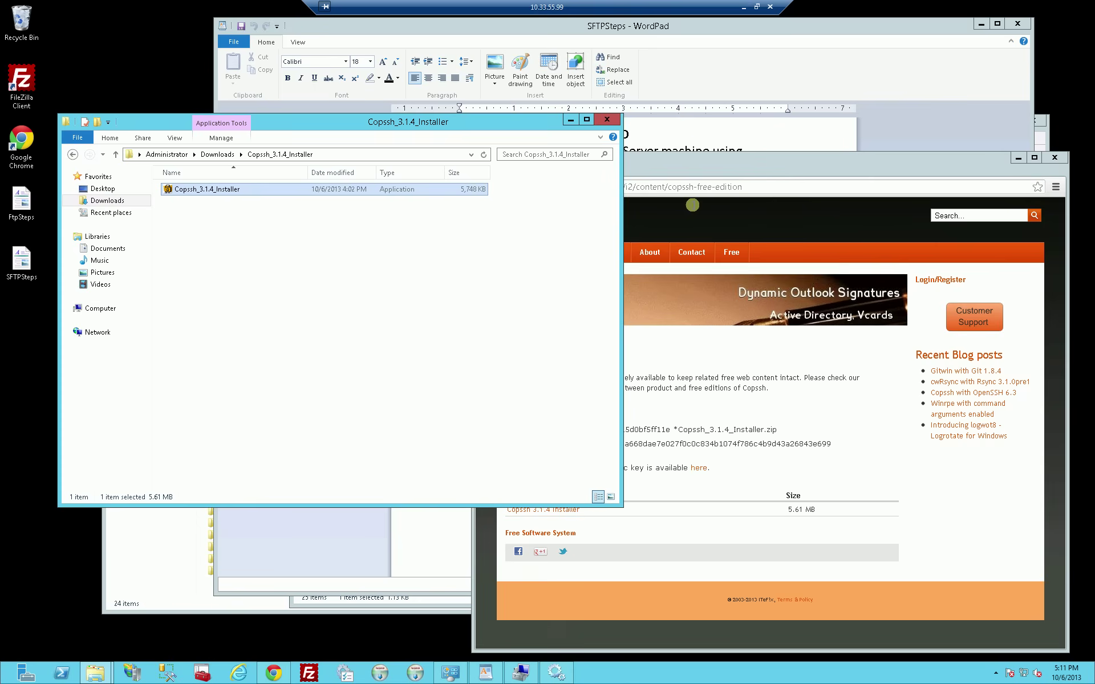
click(850, 127)
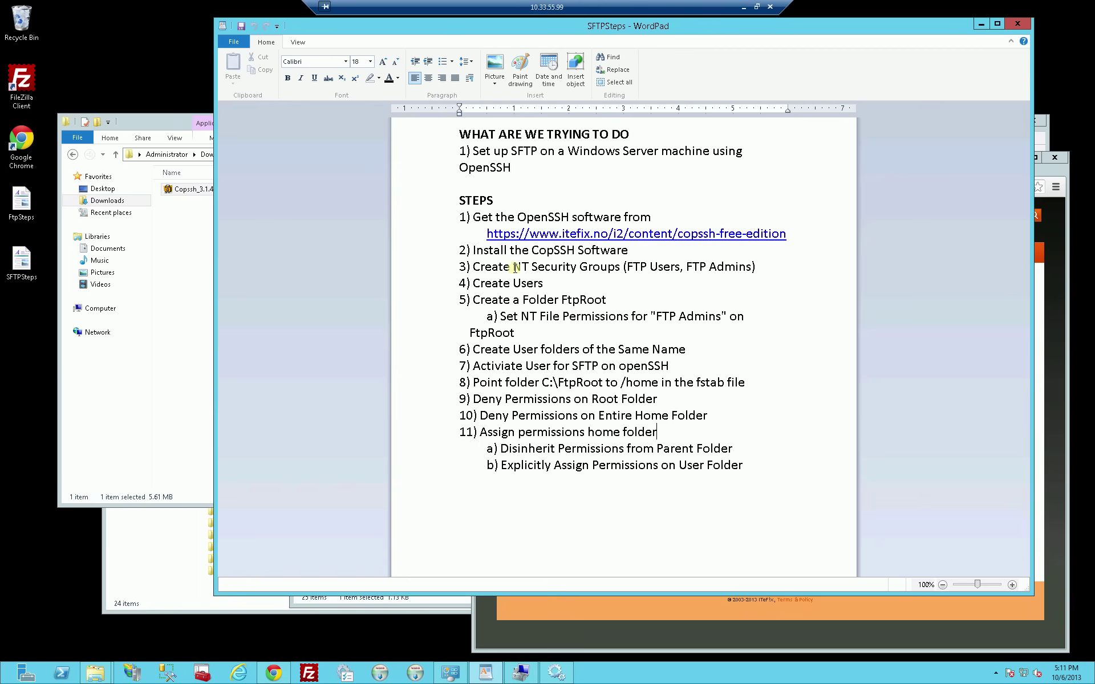
drag(475, 251, 586, 251)
drag(473, 217, 574, 284)
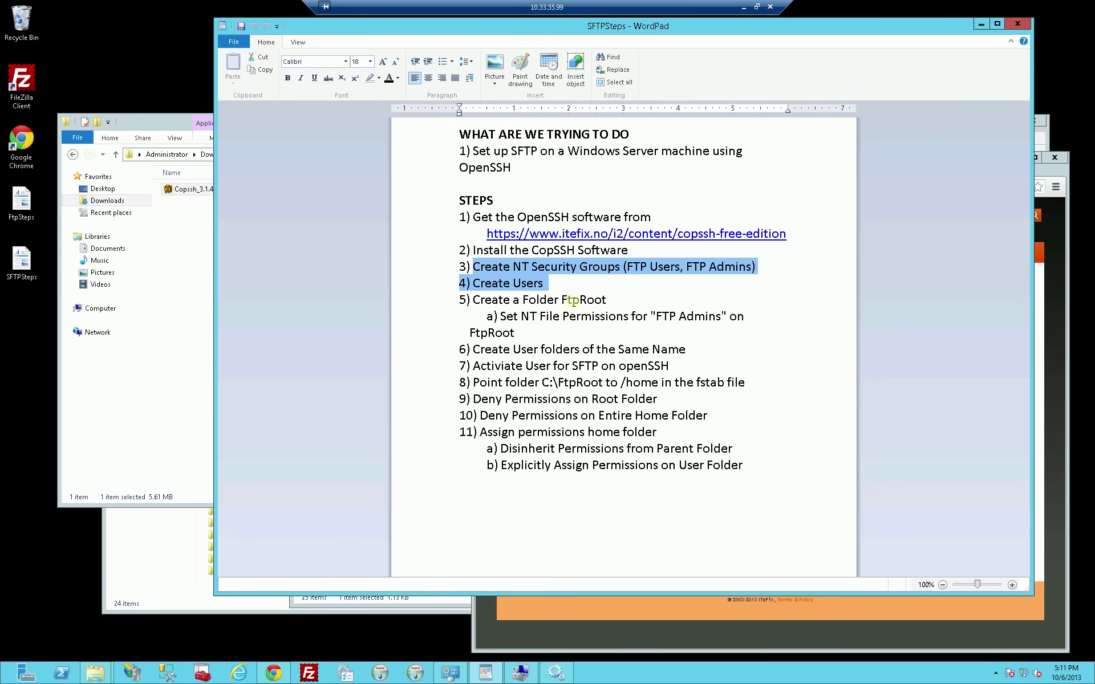
click(573, 301)
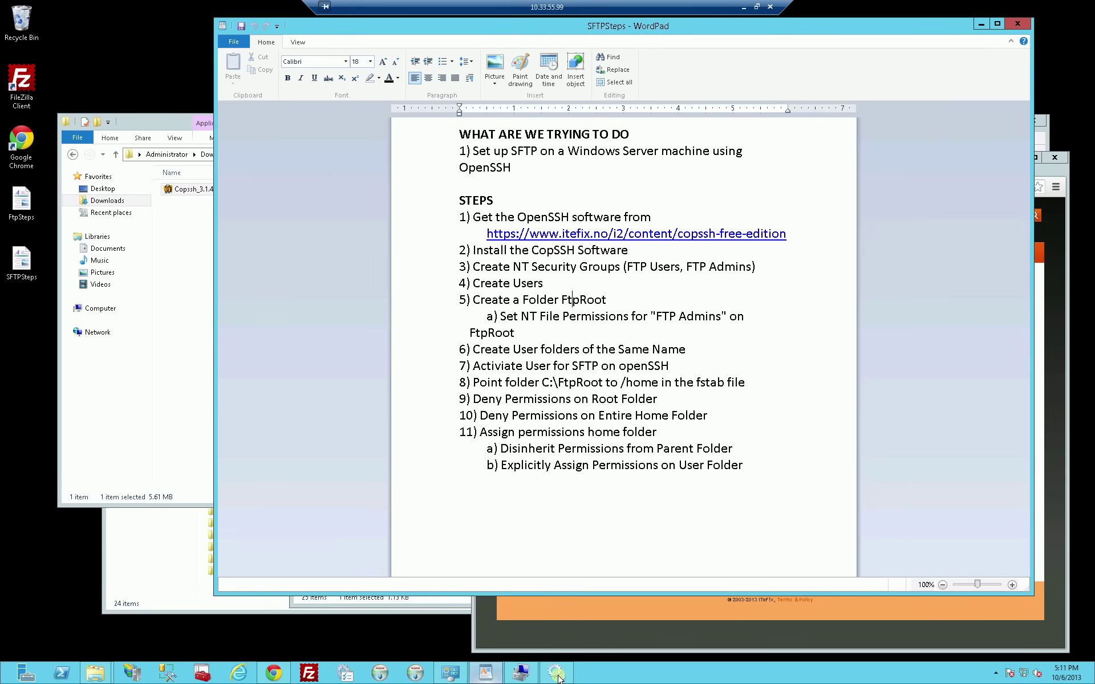
In Computer Management, list the local users and check the three FTP user accounts.
click(521, 673)
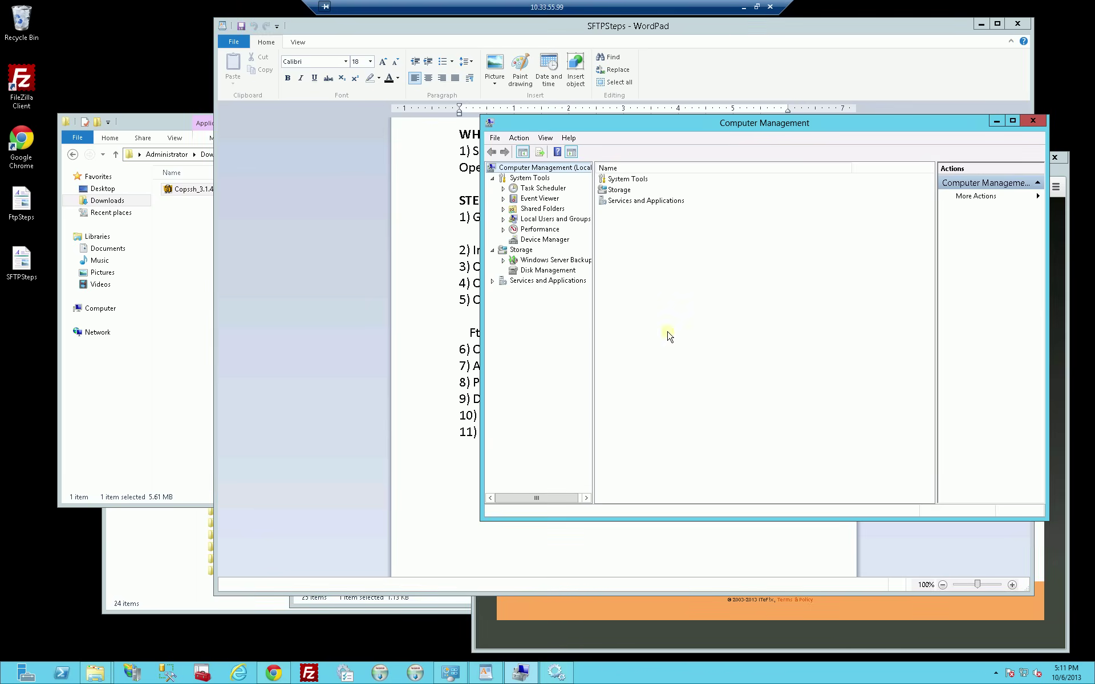
drag(706, 127, 318, 71)
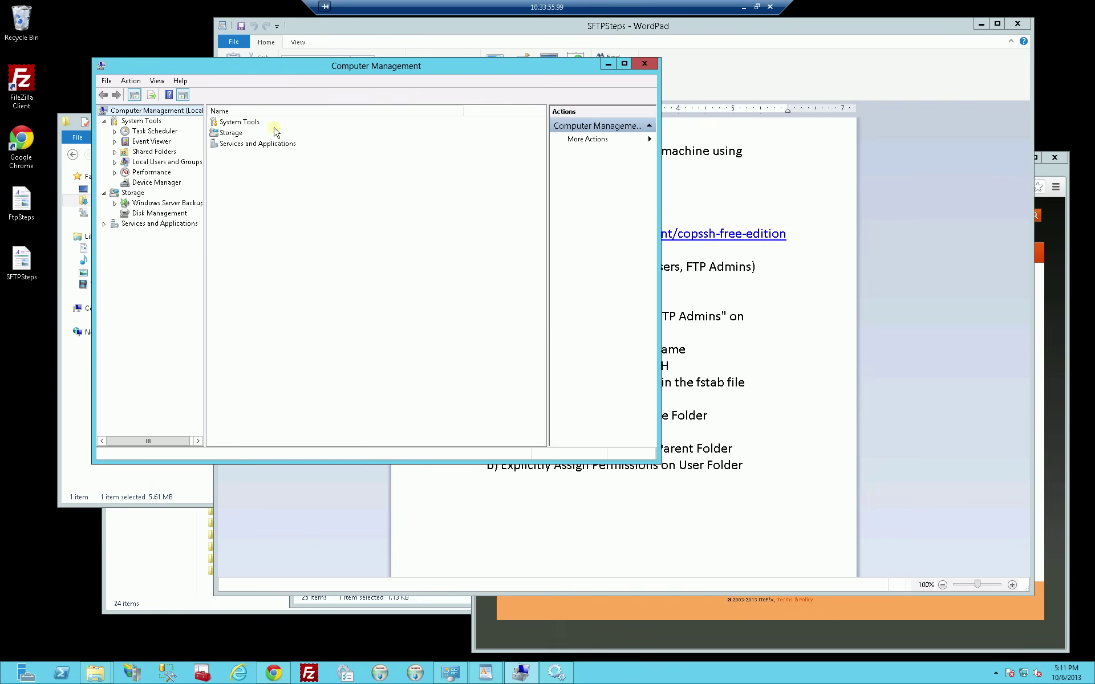
click(155, 165)
click(115, 162)
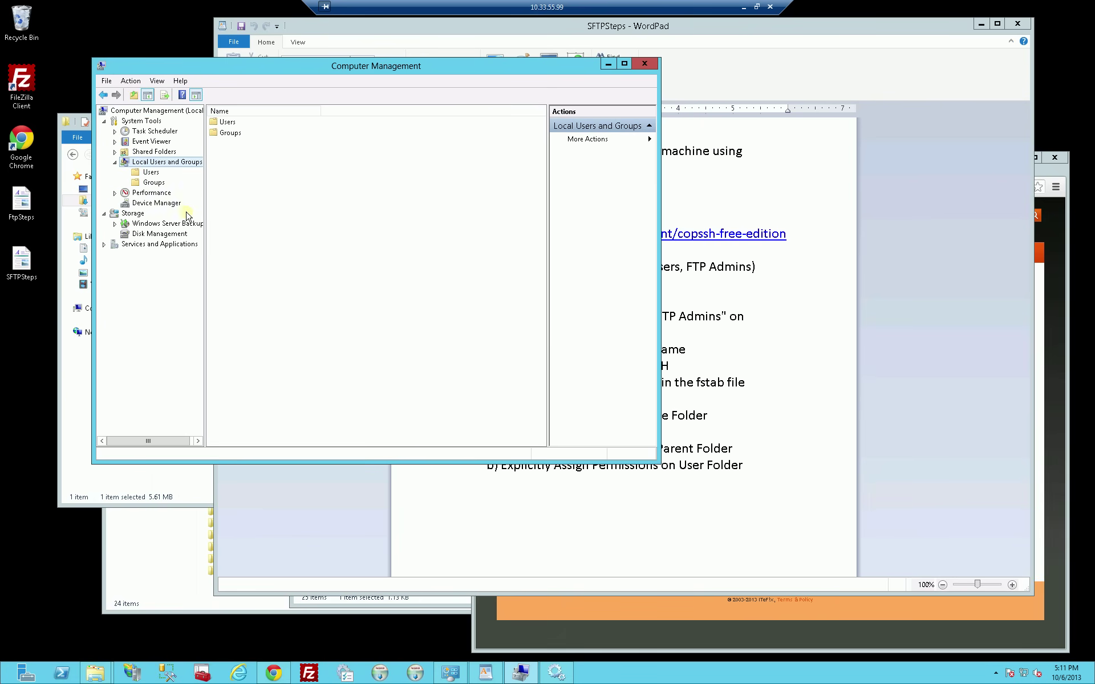
click(151, 172)
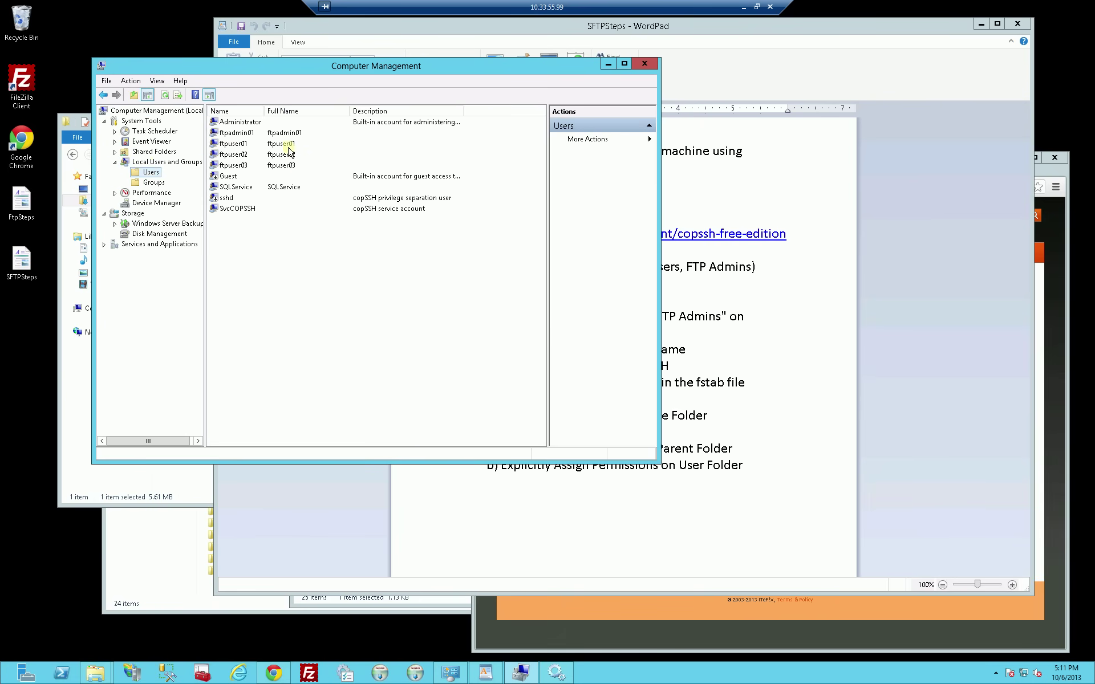
click(284, 144)
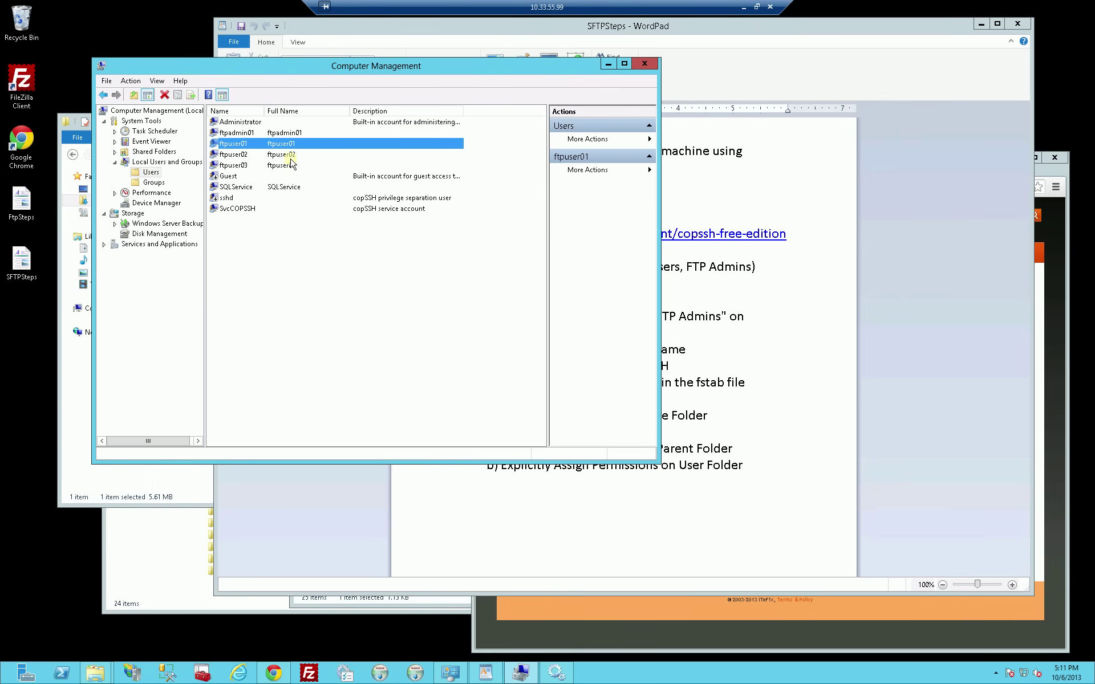
click(291, 166)
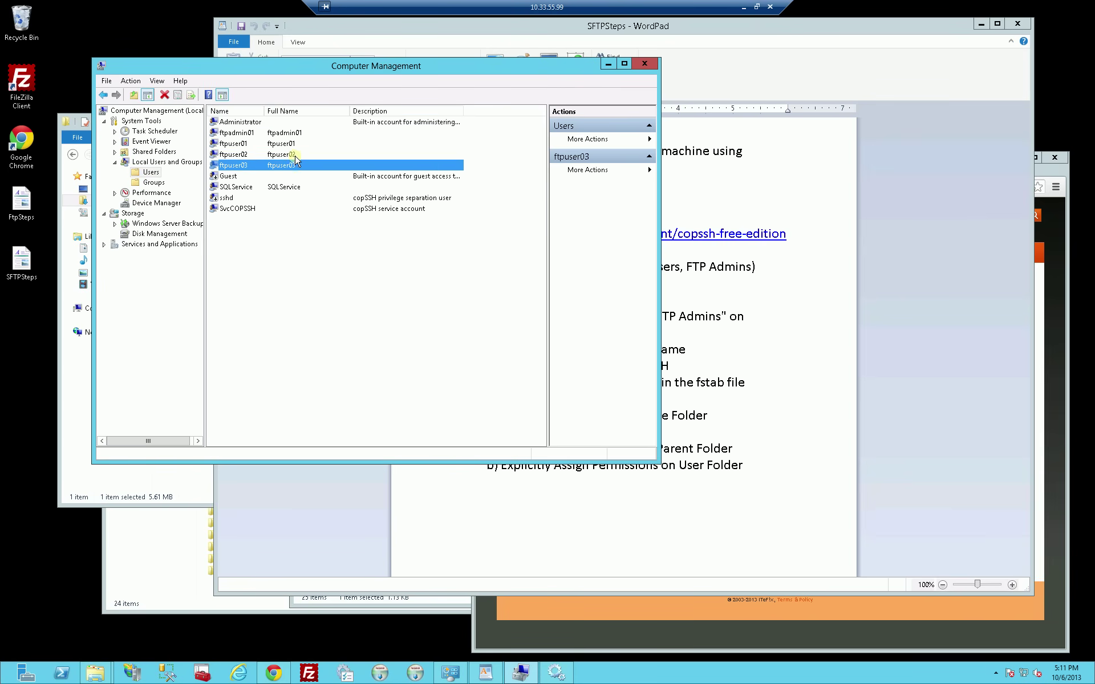
click(300, 155)
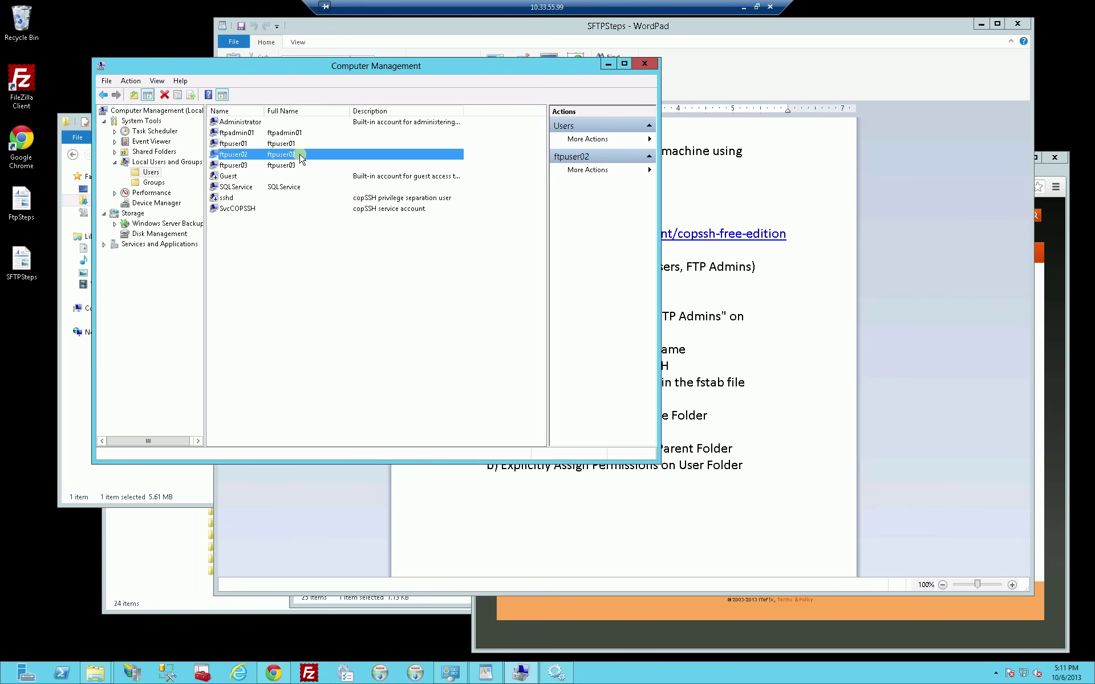
Open the FTP Users group properties to confirm its three ftpuser members, then close them.
click(151, 183)
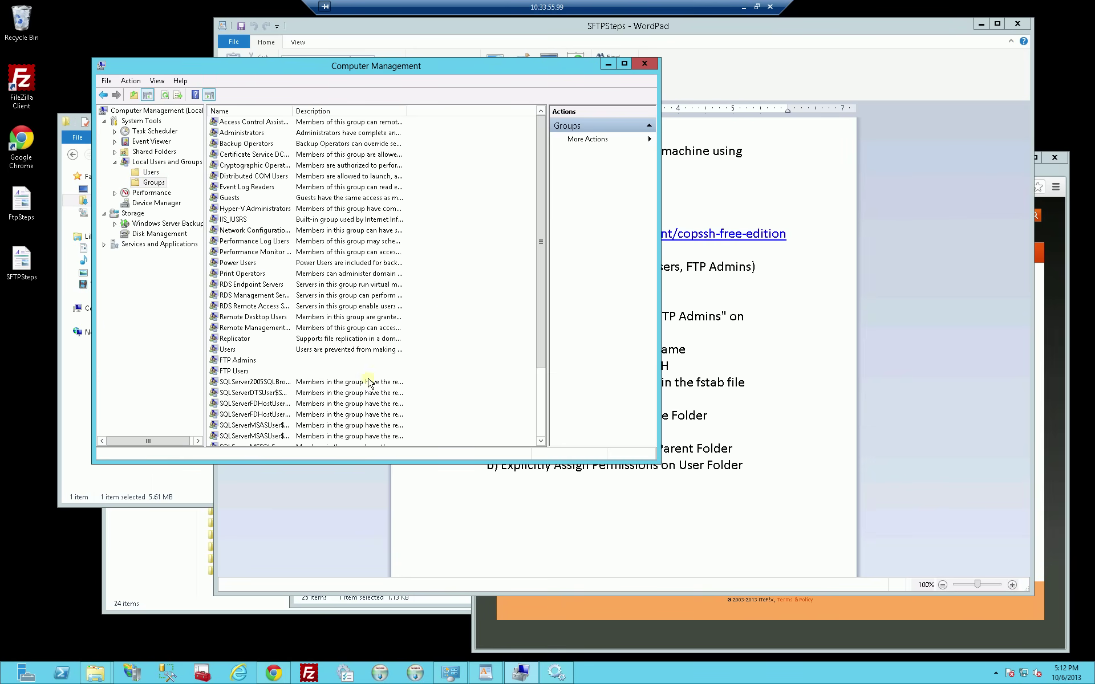
click(286, 374)
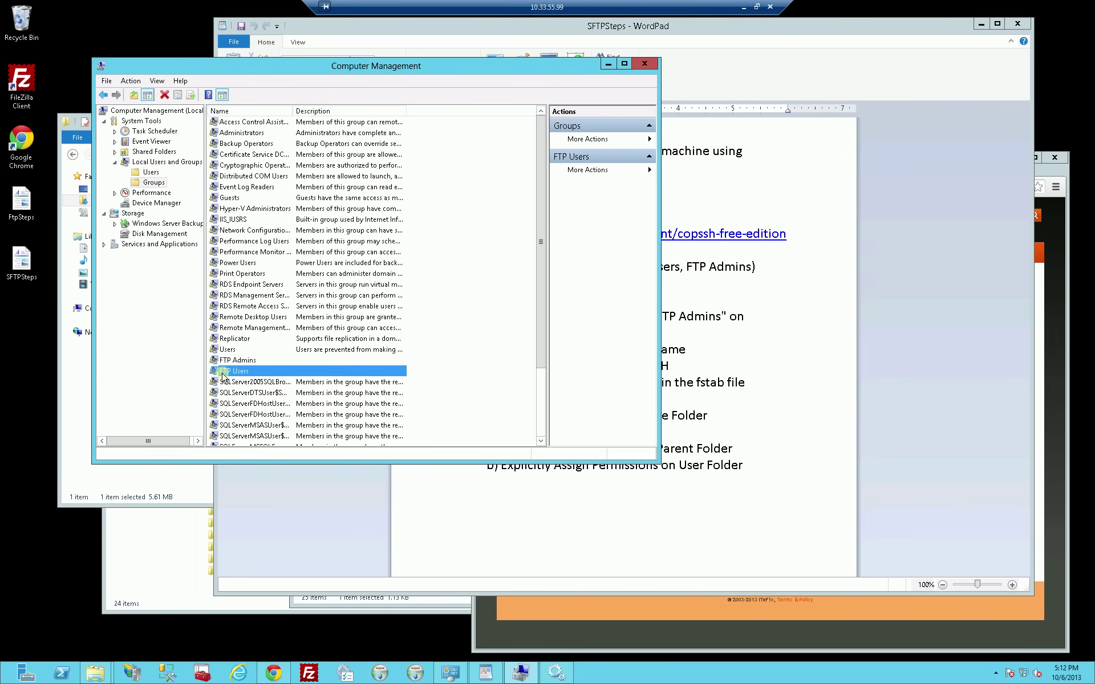
click(236, 372)
double_click(236, 372)
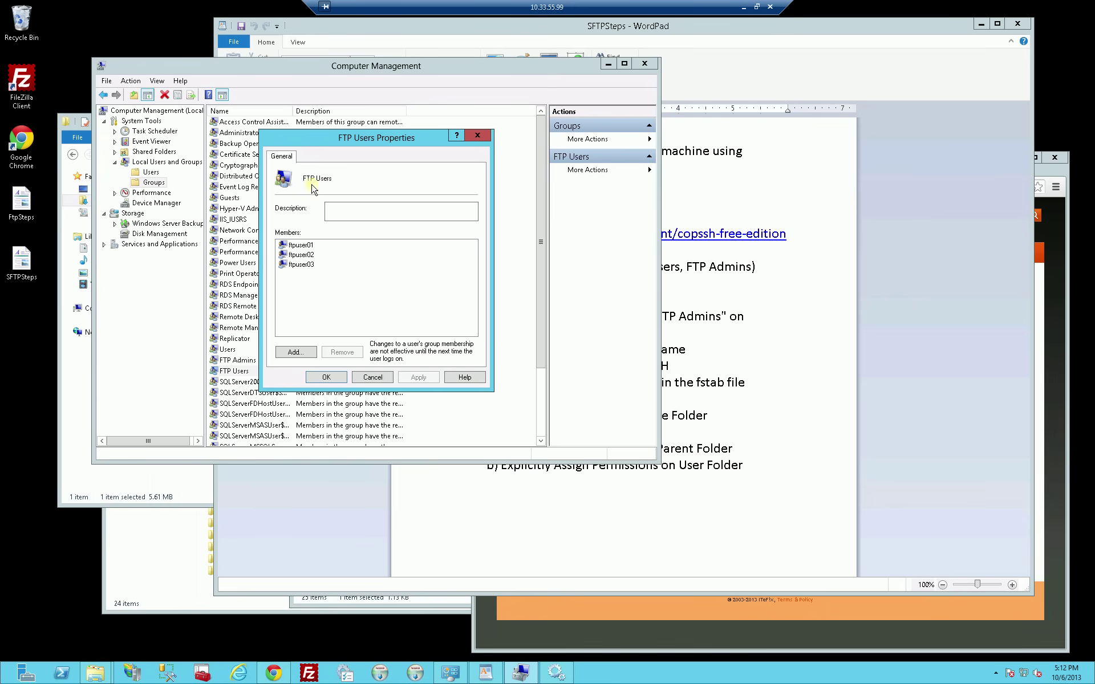
click(298, 245)
click(299, 255)
click(300, 265)
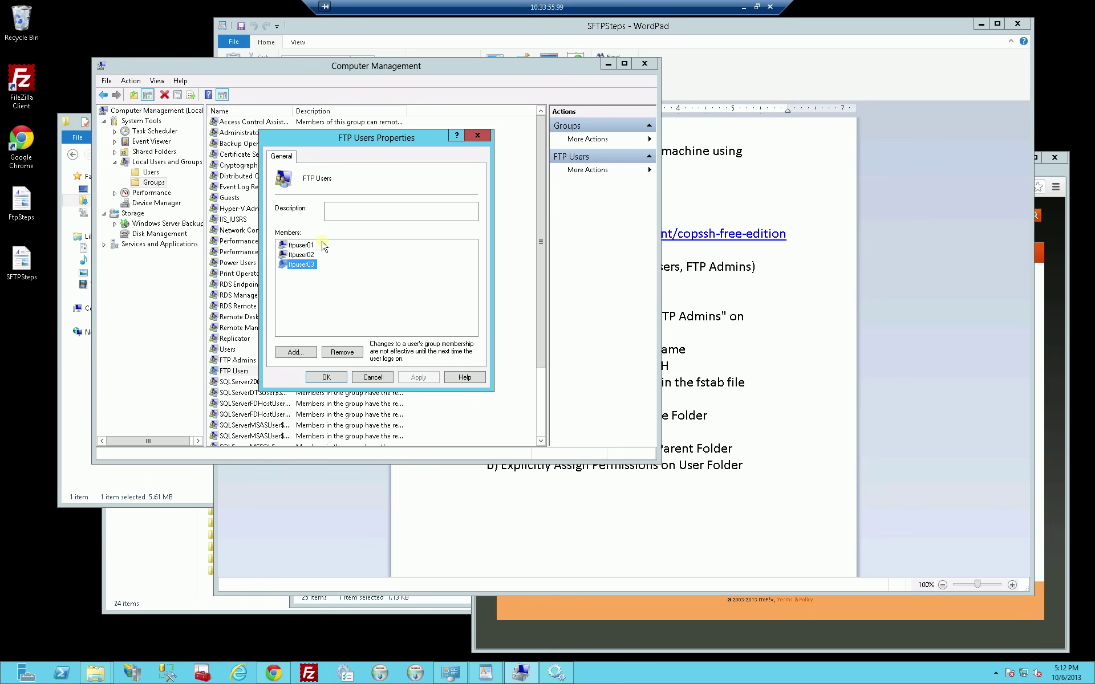
click(387, 379)
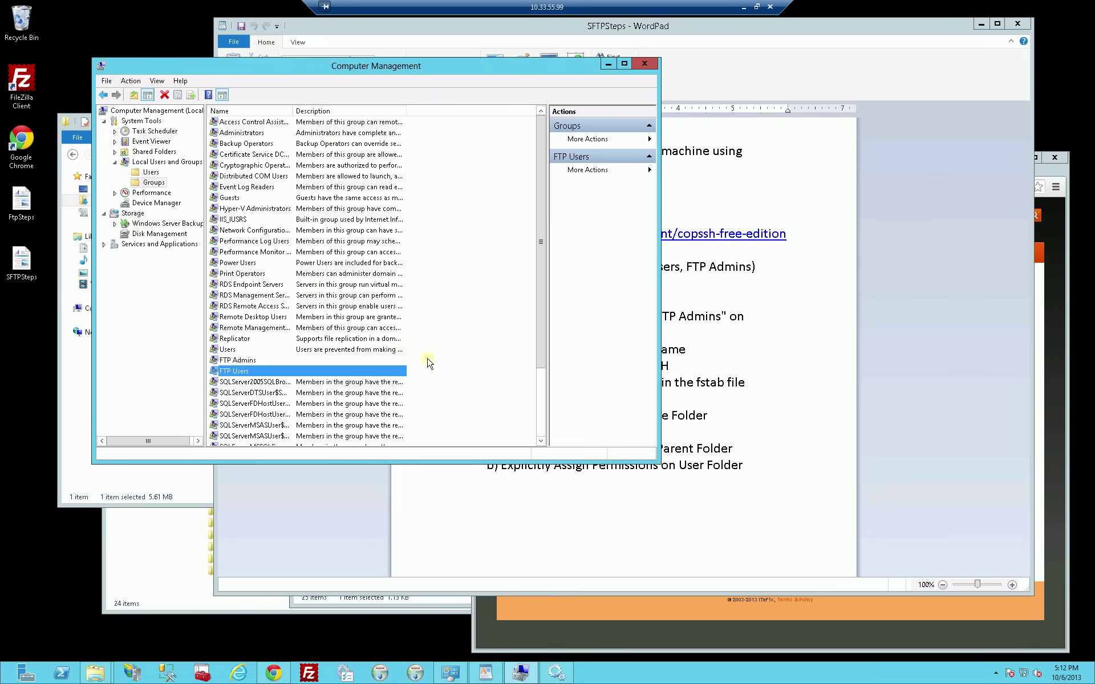
Highlight steps 4 and 5 of the SFTPSteps plan in WordPad.
click(468, 529)
click(573, 299)
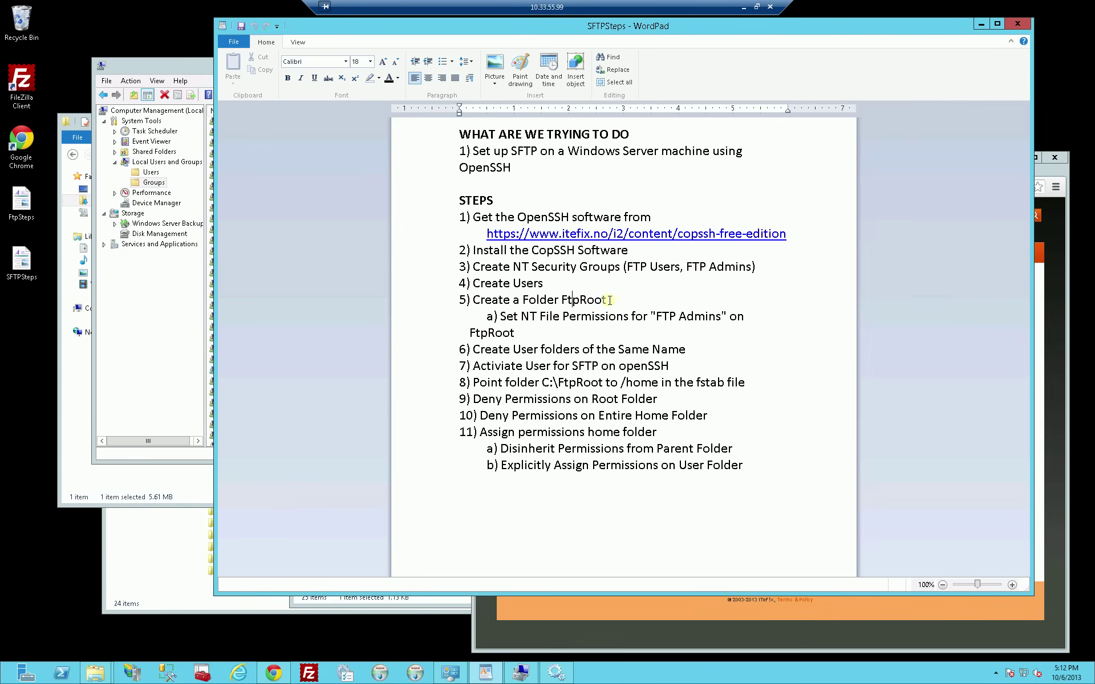
drag(611, 300, 474, 283)
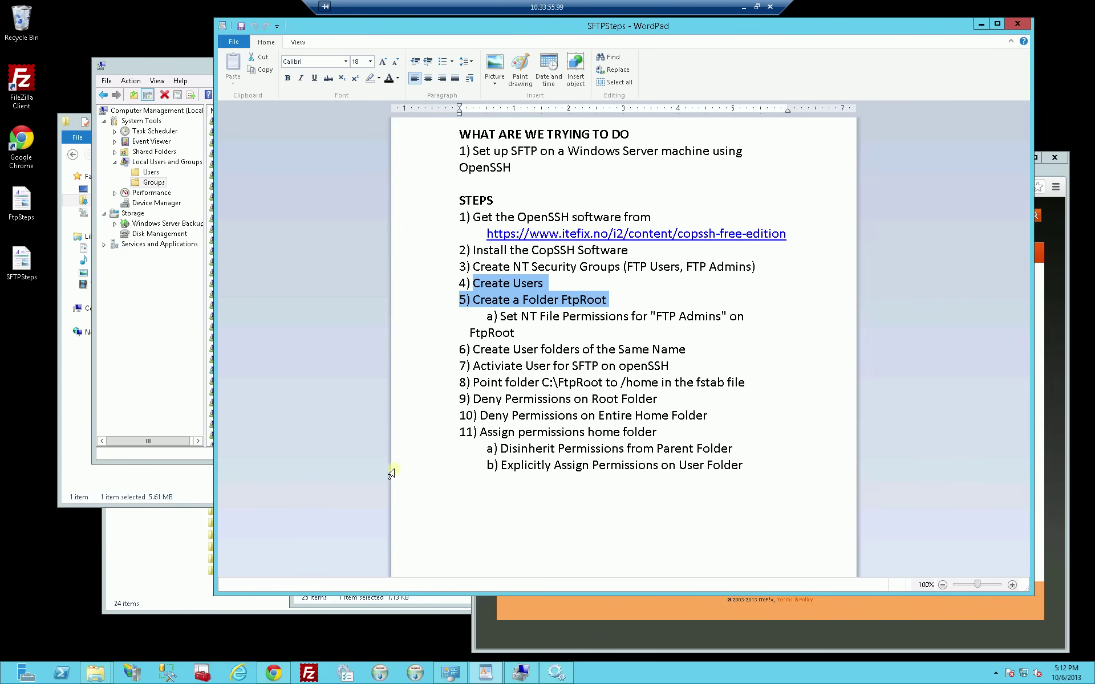
Navigate Explorer to C:\ and open FtpRoot, checking the ftpuser01–ftpuser03 folders.
mouse_move(103, 679)
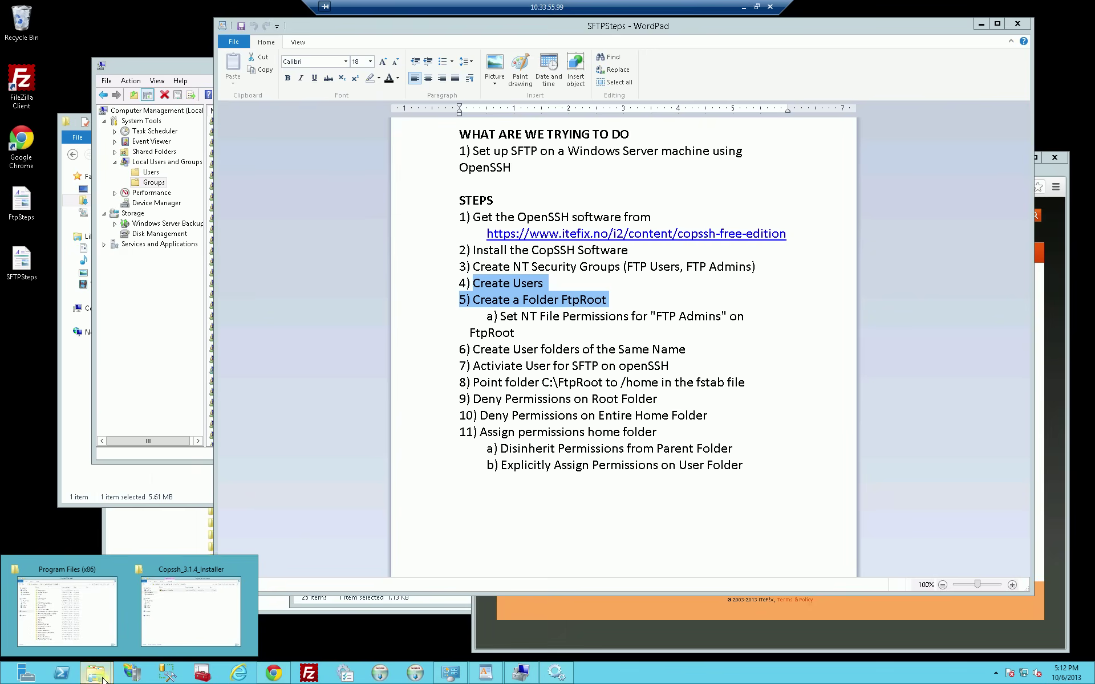
click(176, 632)
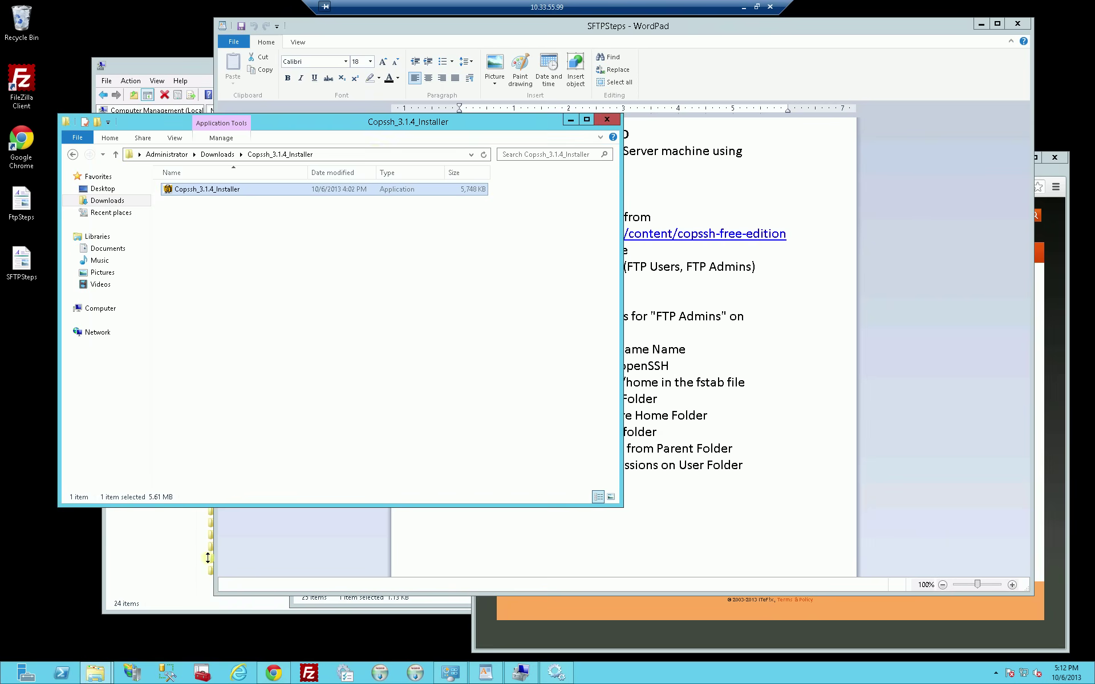
click(376, 156)
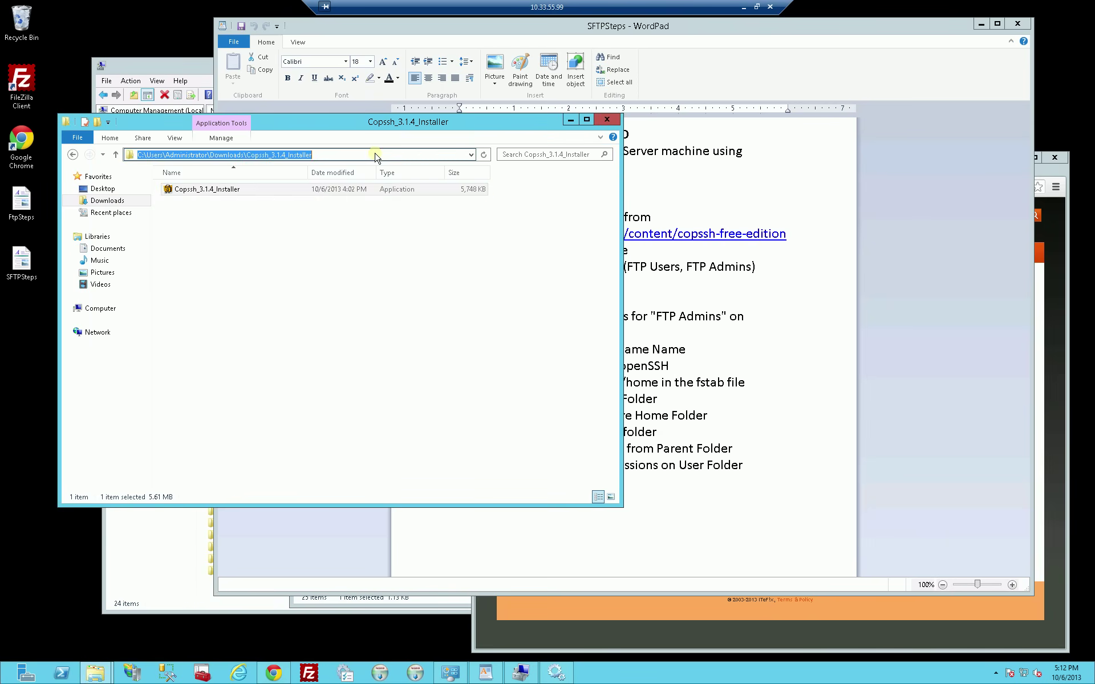
text(C:\)
key(Return)
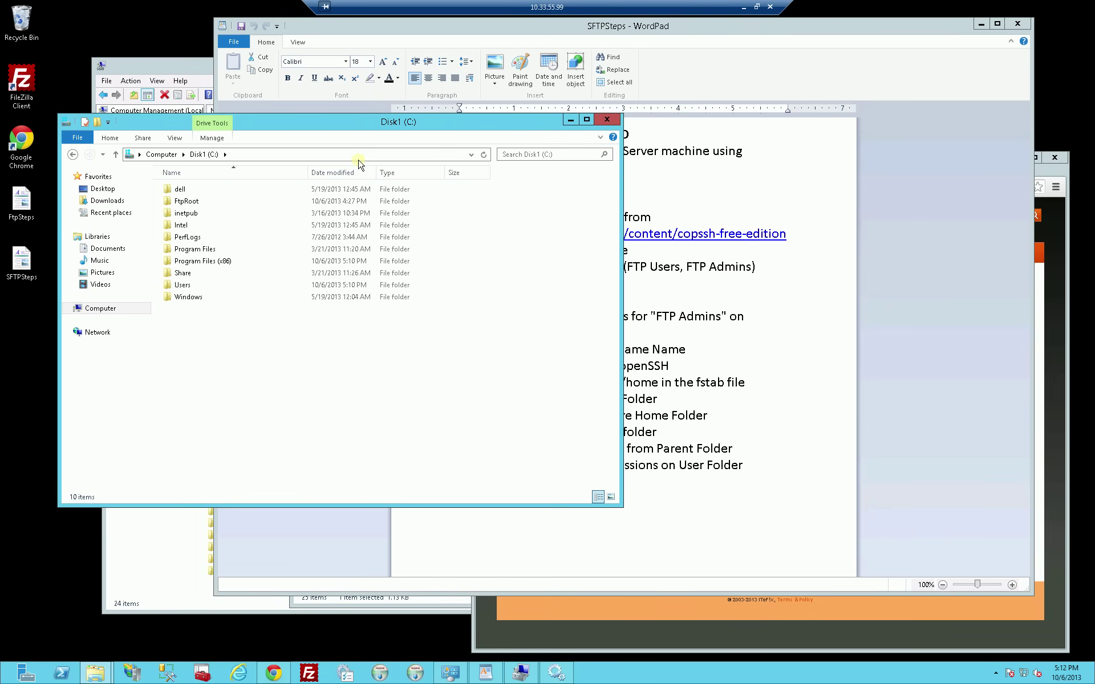
click(202, 206)
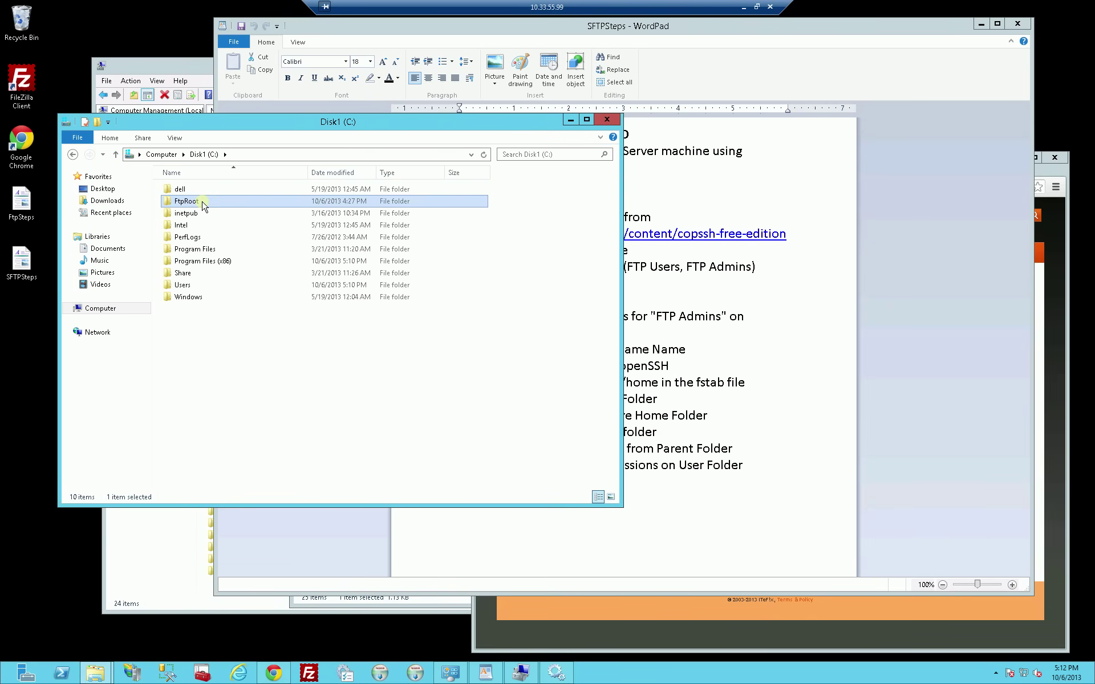
double_click(202, 207)
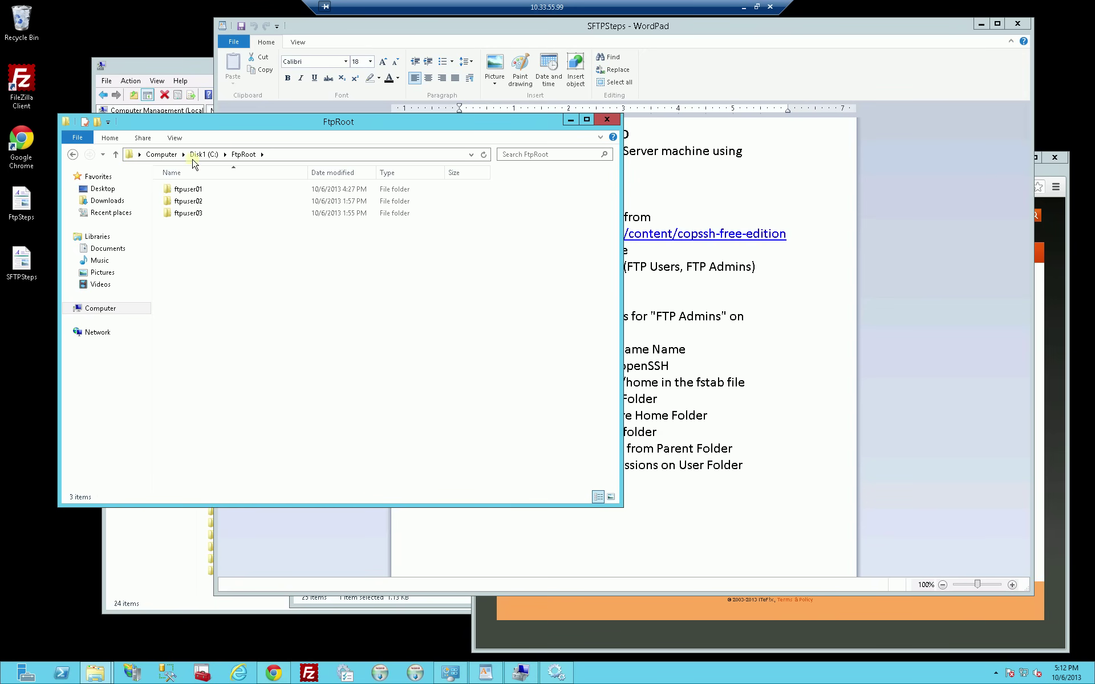
click(196, 191)
click(199, 212)
click(262, 298)
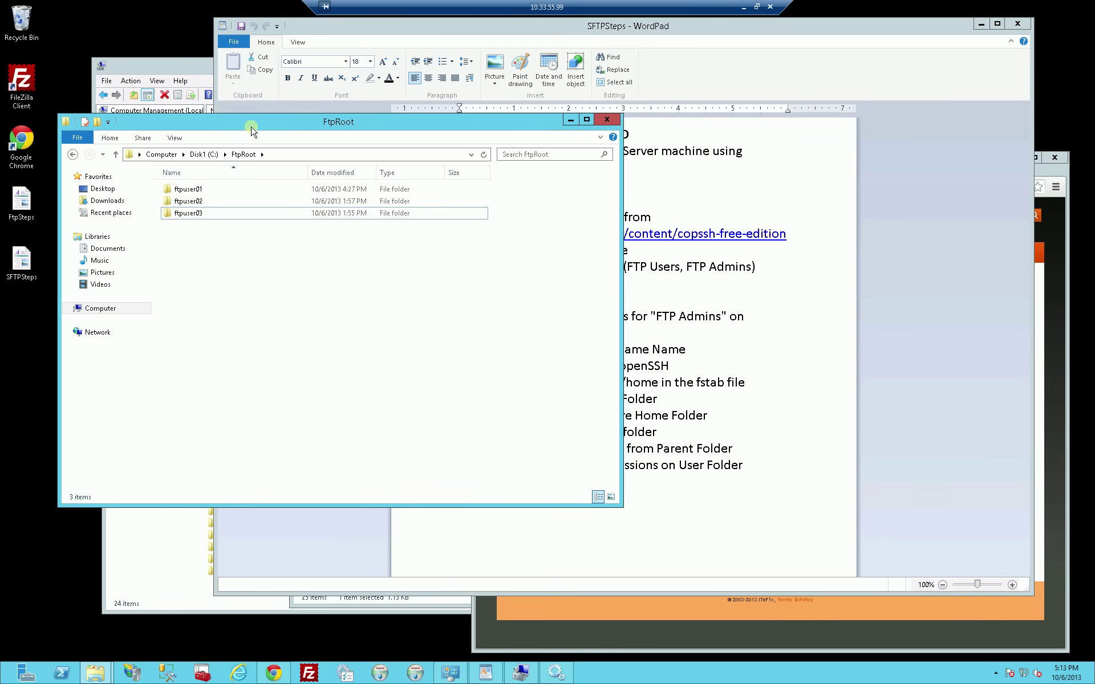
drag(252, 122, 206, 124)
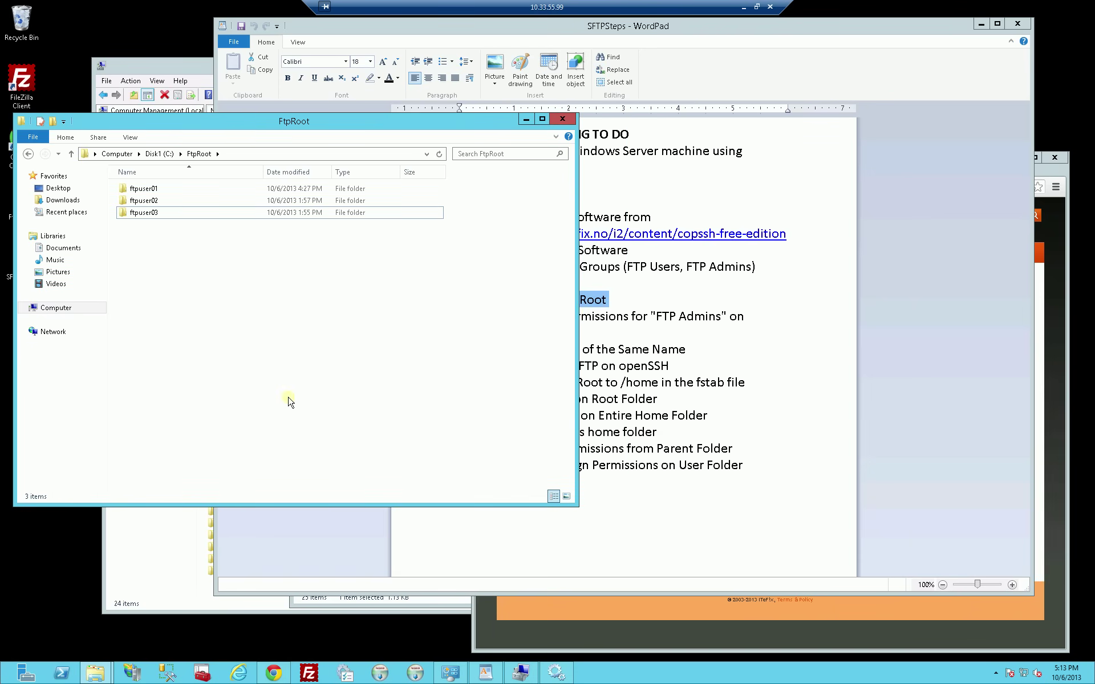
Open Program Files (x86)\ICW and look inside its home folder.
click(264, 610)
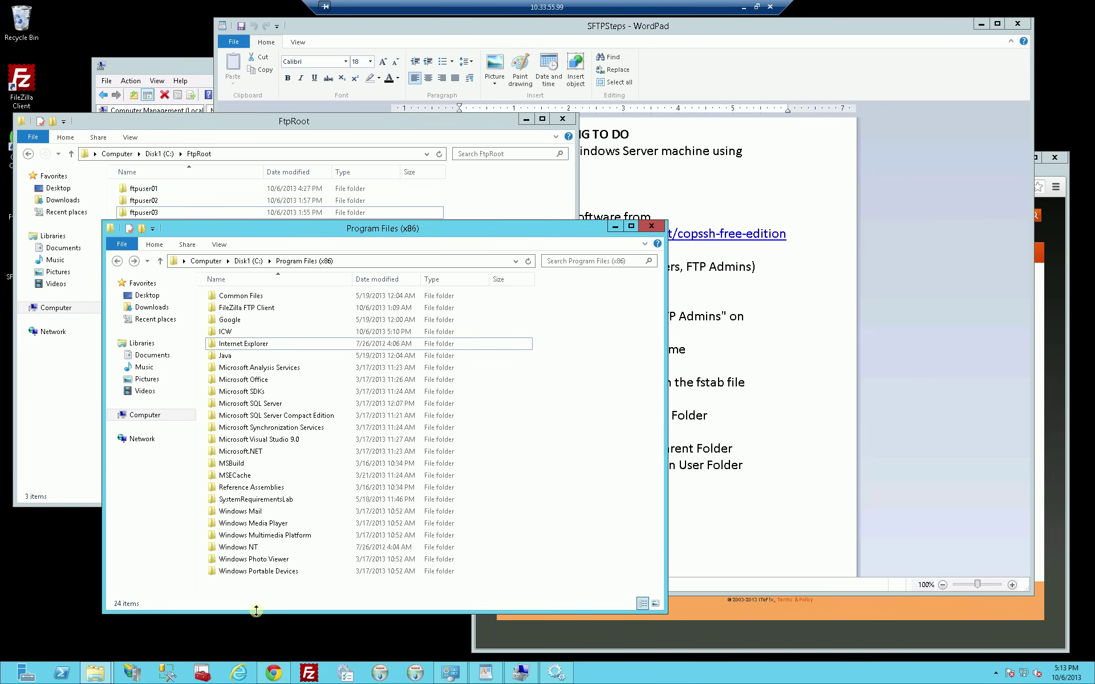
drag(375, 231, 439, 225)
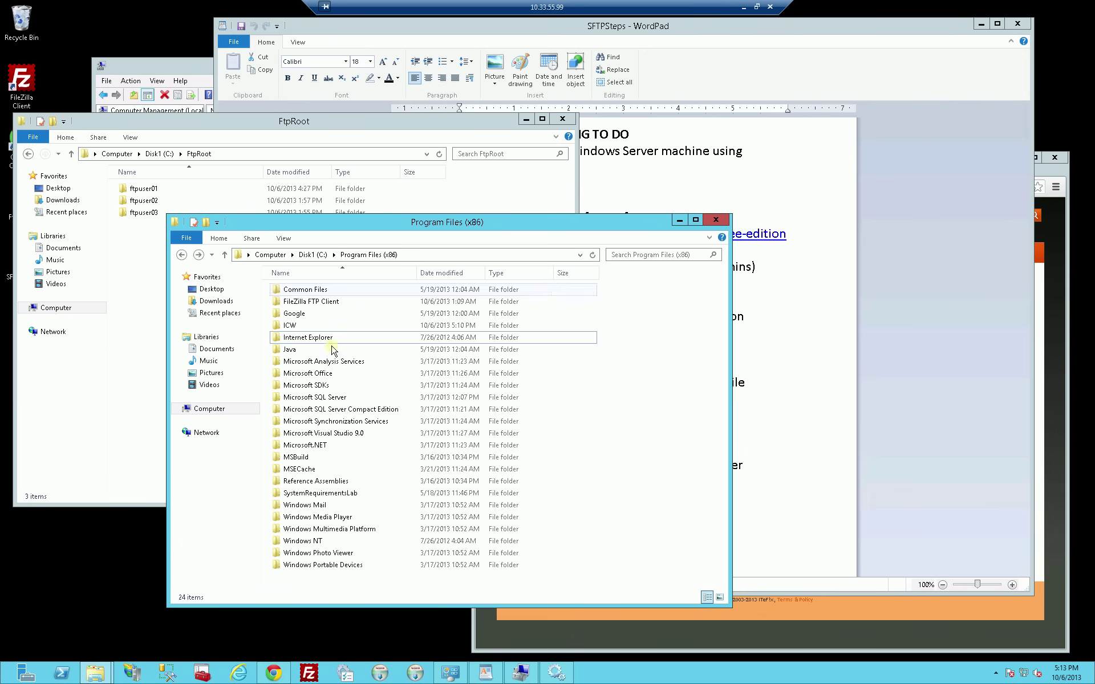
click(330, 326)
double_click(331, 327)
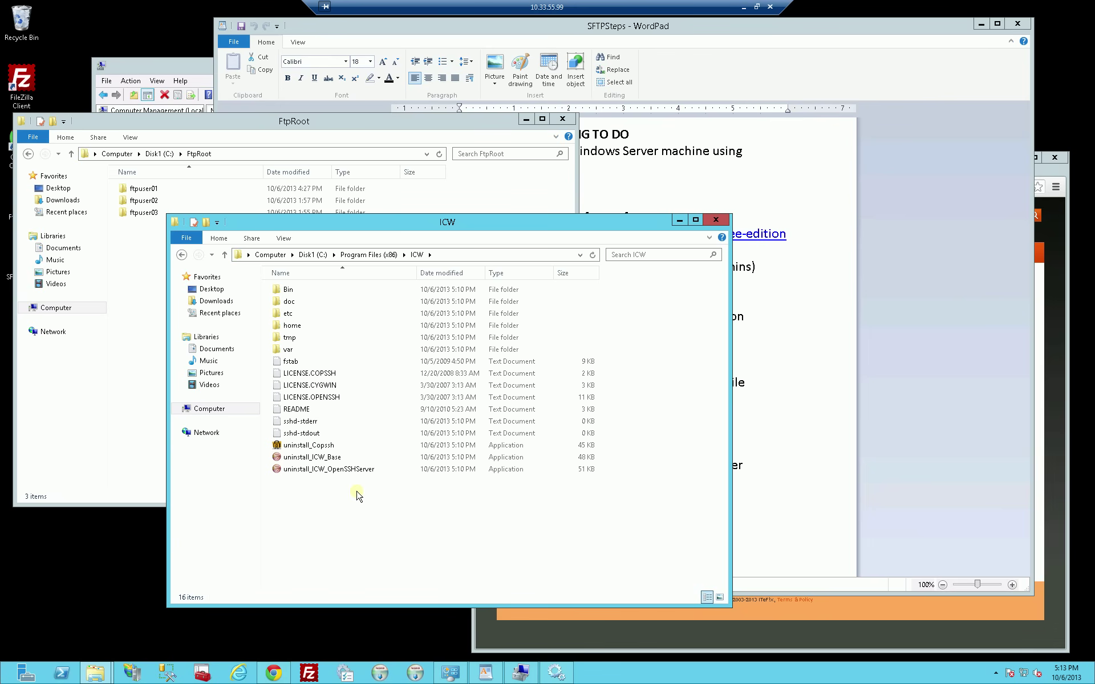
click(297, 326)
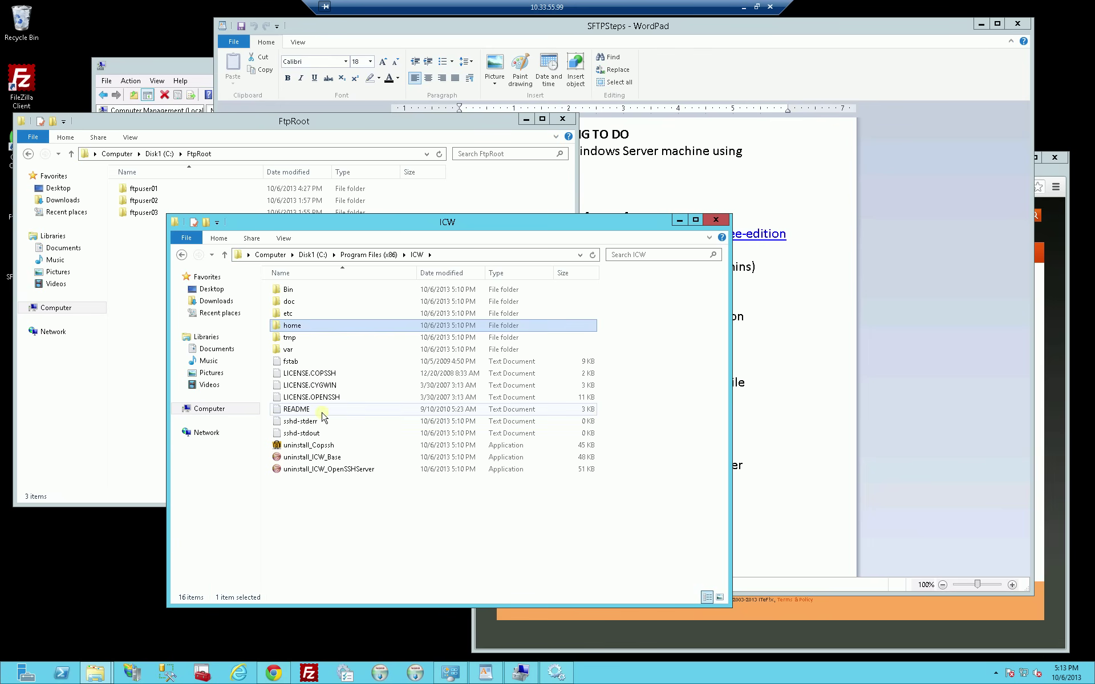
double_click(294, 327)
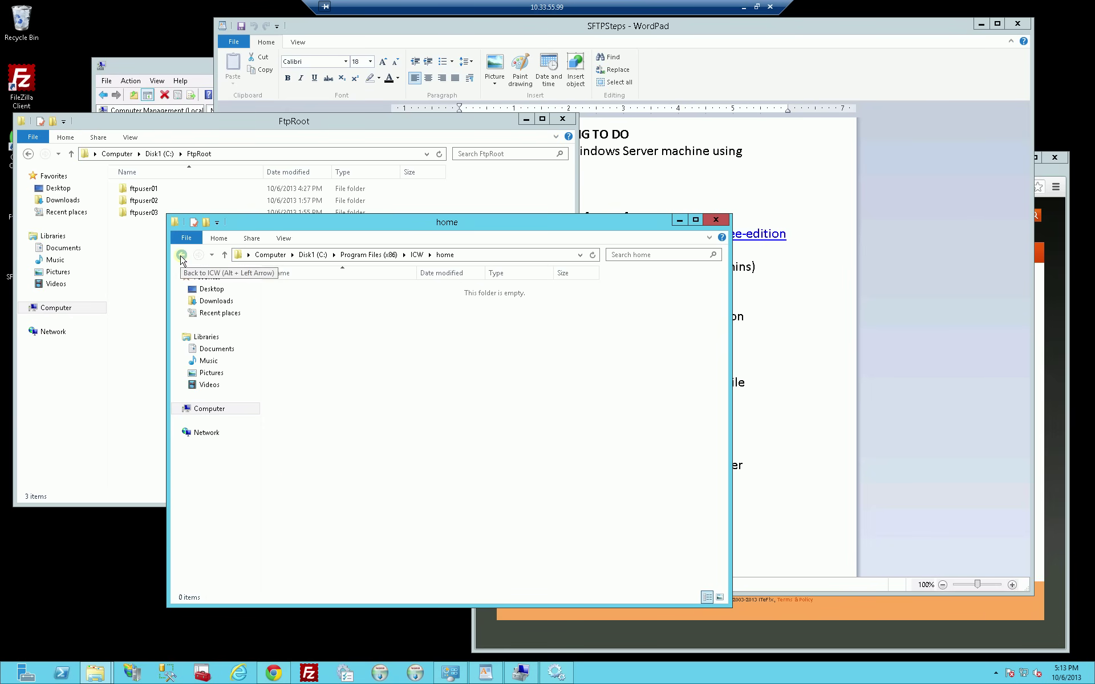
click(181, 257)
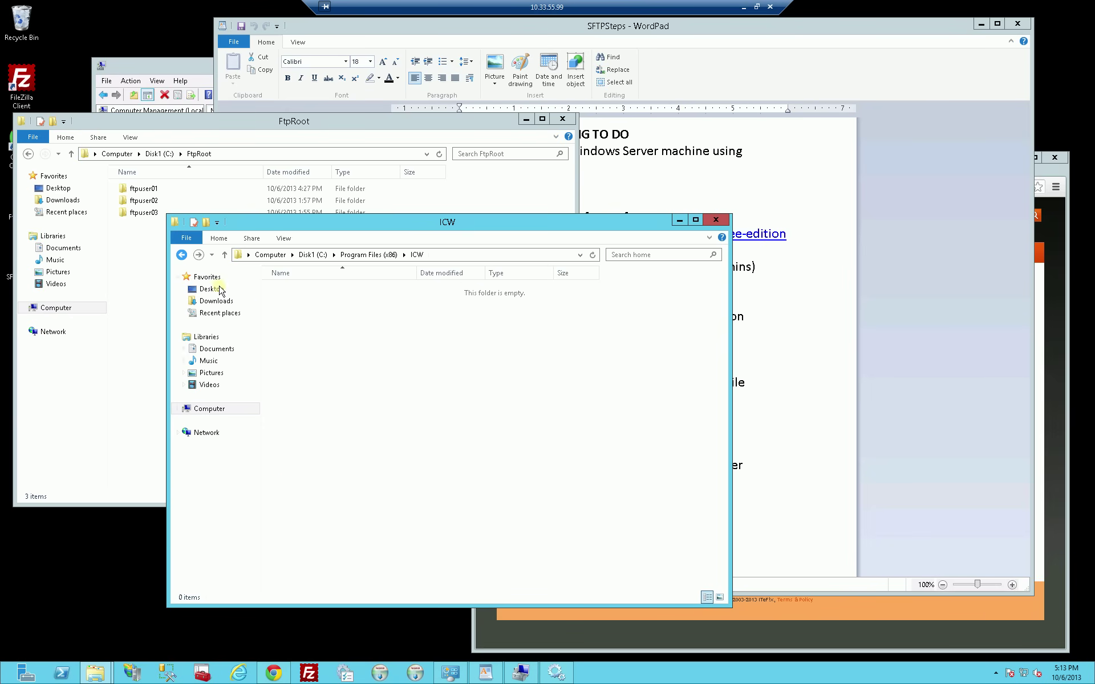
click(336, 516)
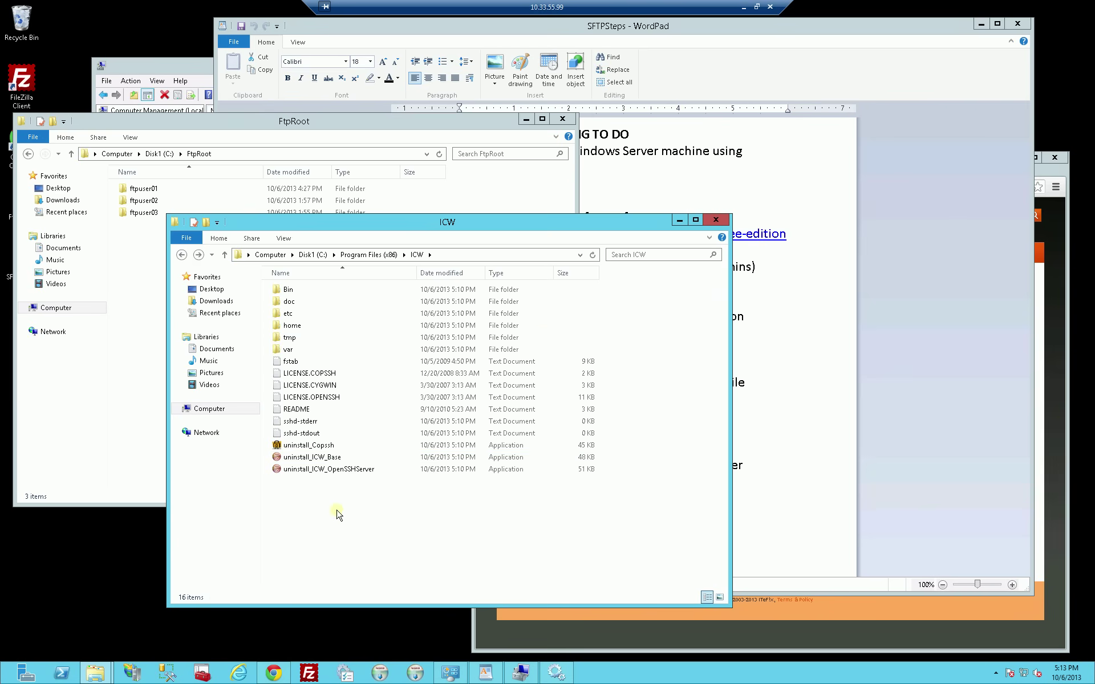
Note the FtpRoot path, then open ICW\etc and choose Open with for the fstab file.
click(152, 361)
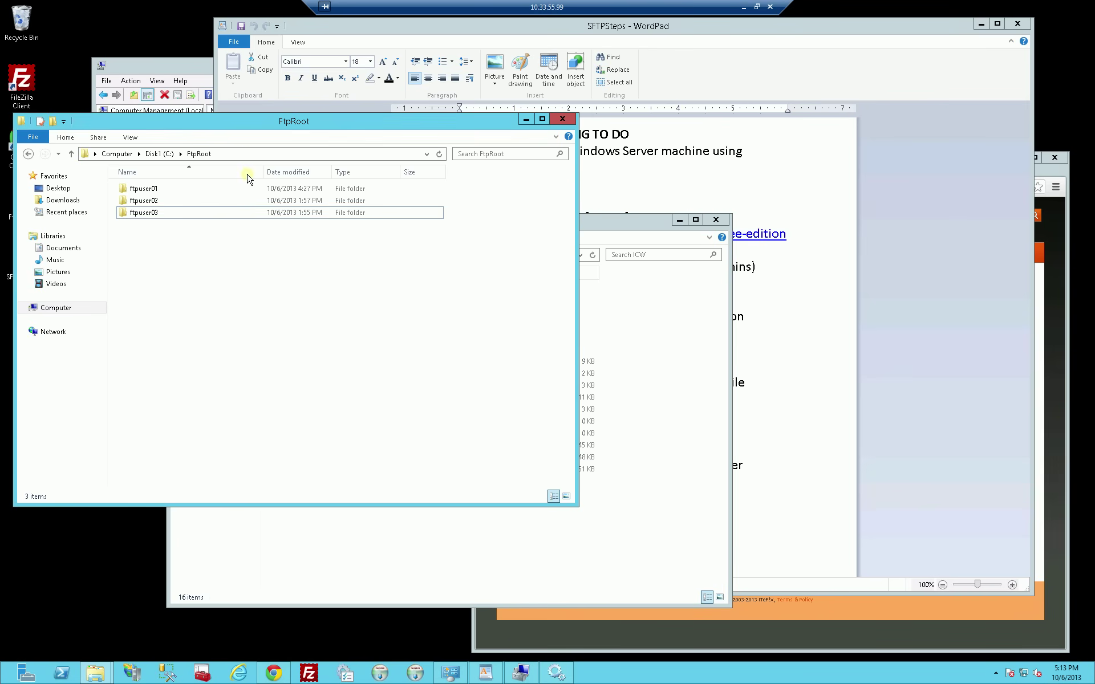
click(247, 155)
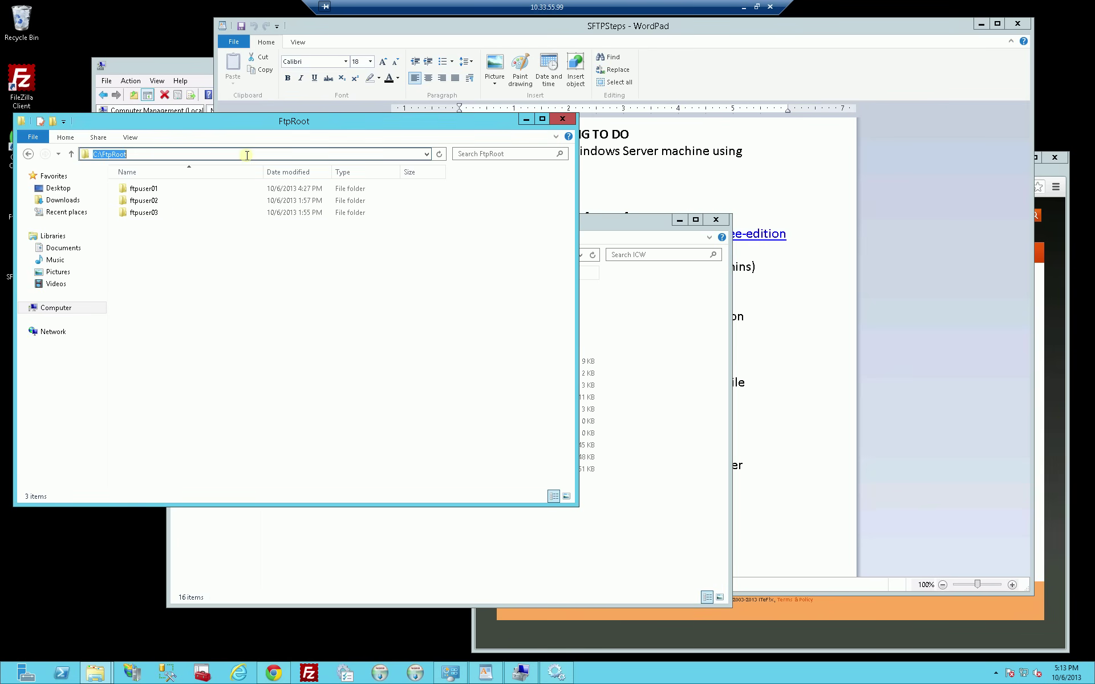
click(380, 563)
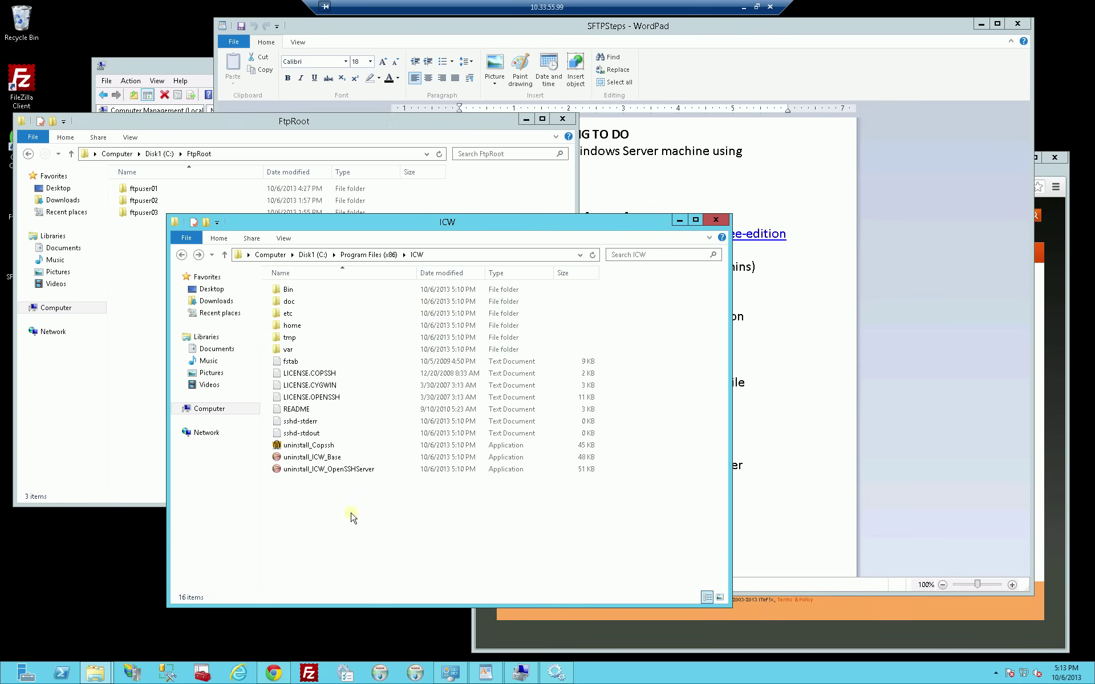
double_click(308, 314)
click(313, 315)
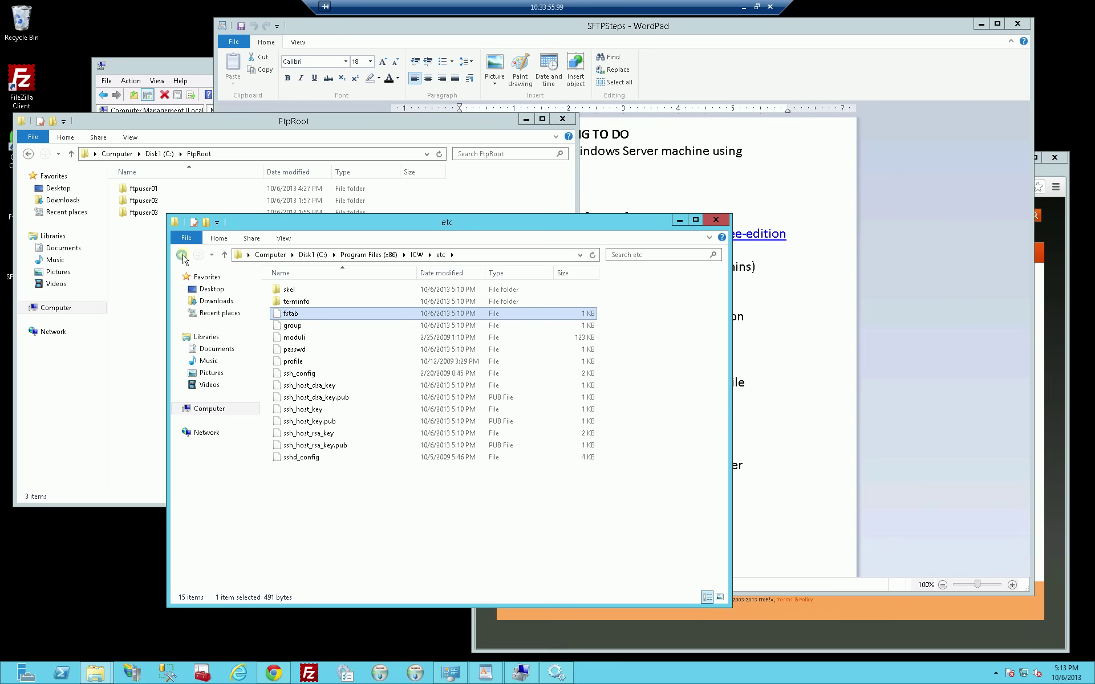
click(497, 255)
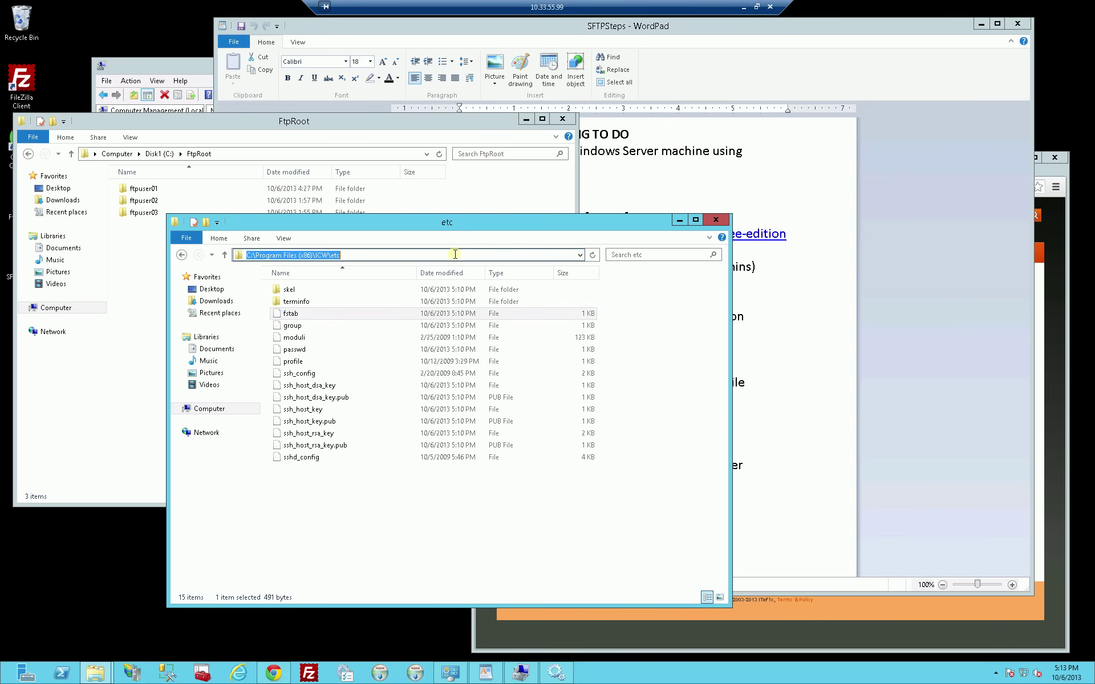
click(405, 256)
click(303, 316)
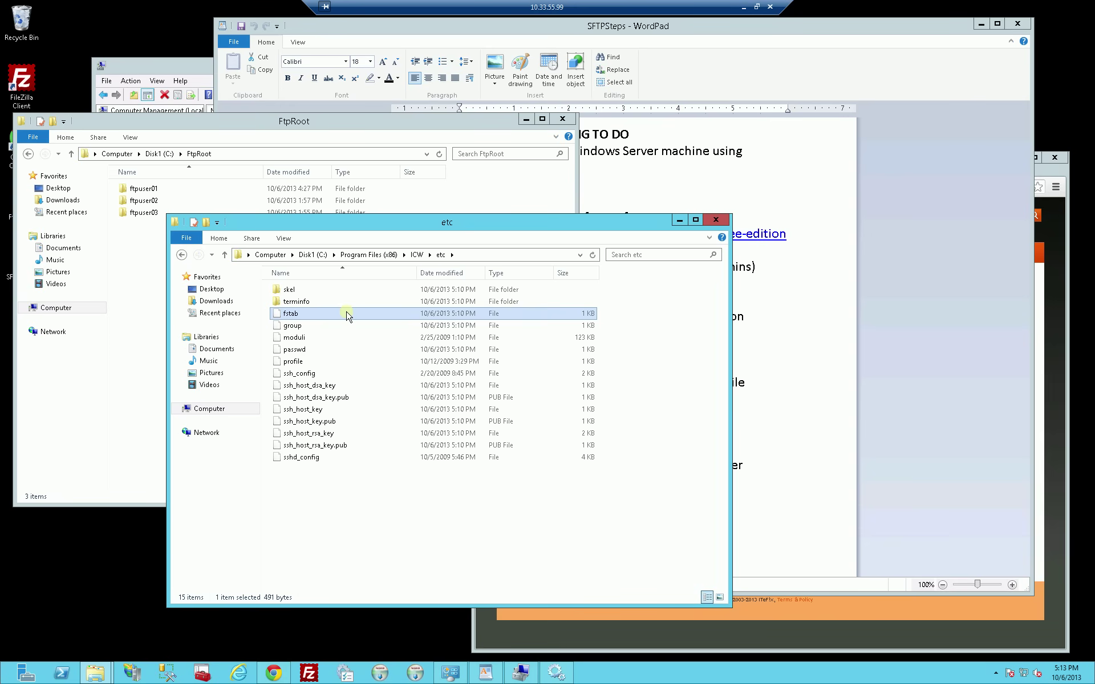
right_click(319, 318)
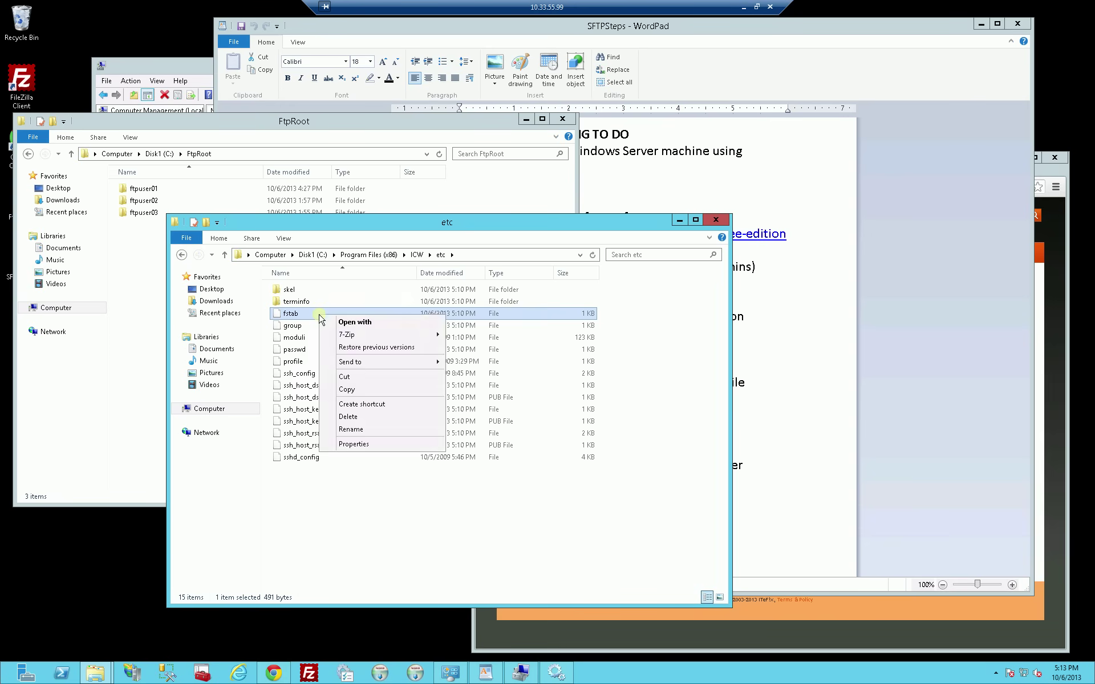
click(386, 325)
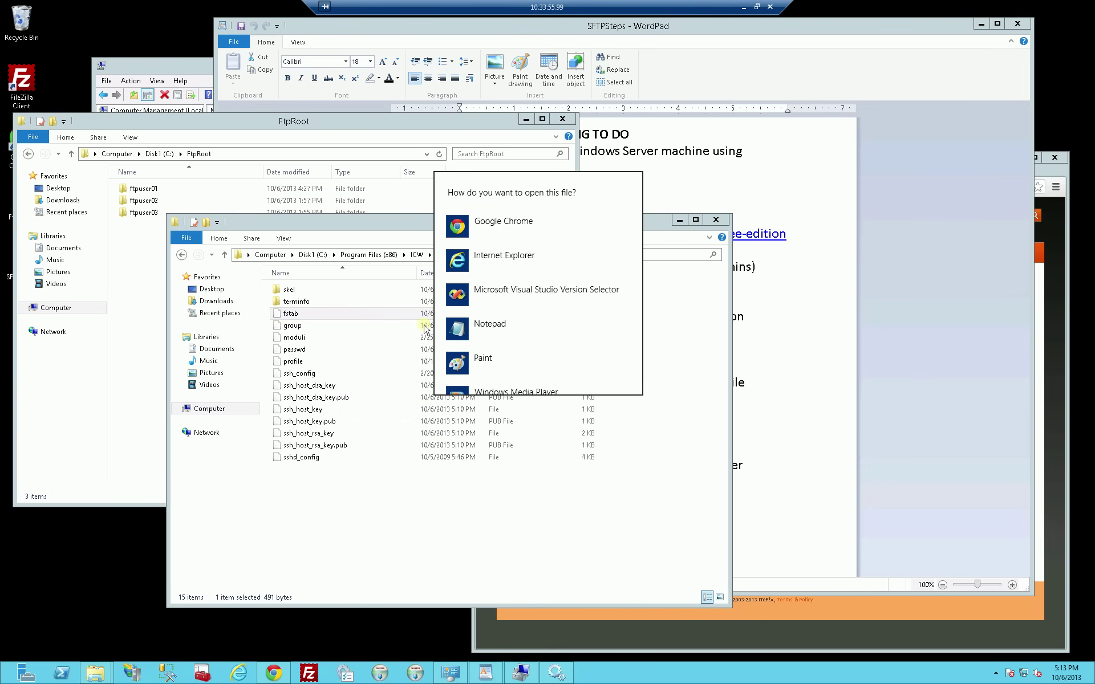
Open fstab in Notepad and duplicate the first mount entry on a new line.
click(497, 327)
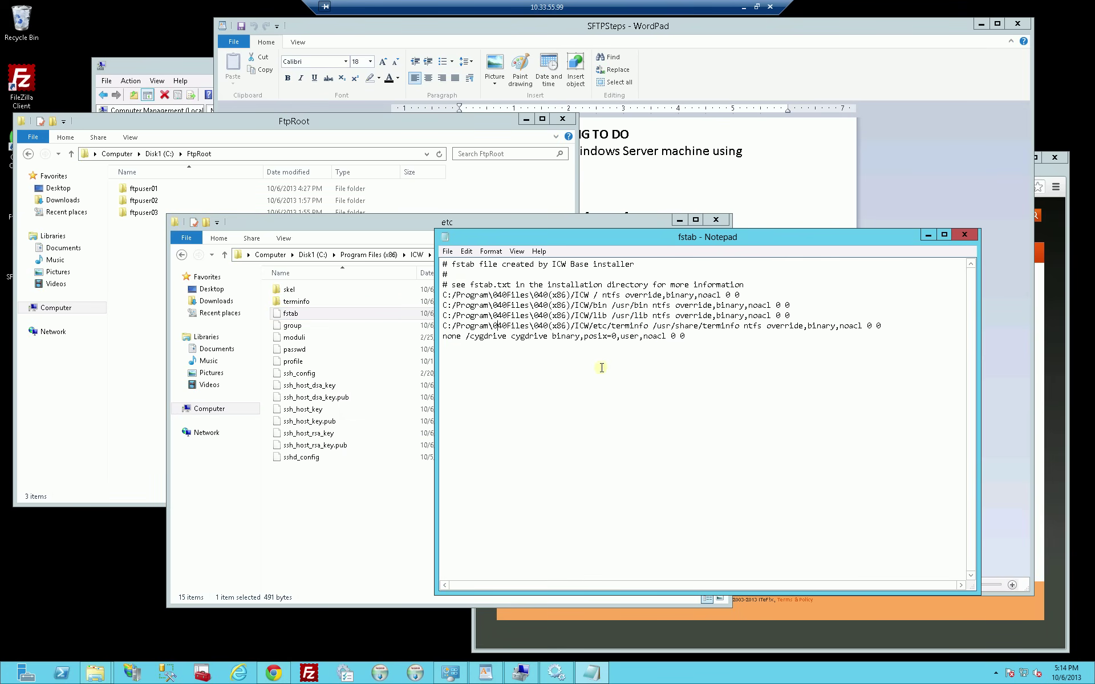
drag(741, 294, 412, 298)
key(ctrl+c)
key(End)
key(Return)
key(ctrl+v)
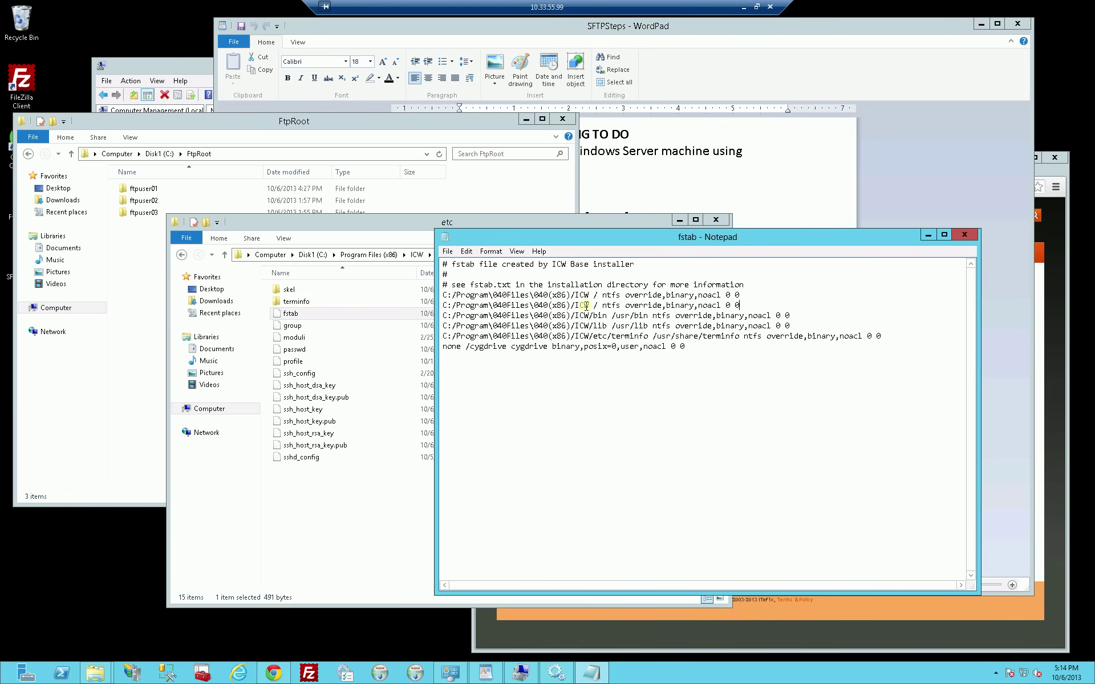
Edit the duplicated line to mount C:/FtpRoot as /home and save fstab.
click(289, 153)
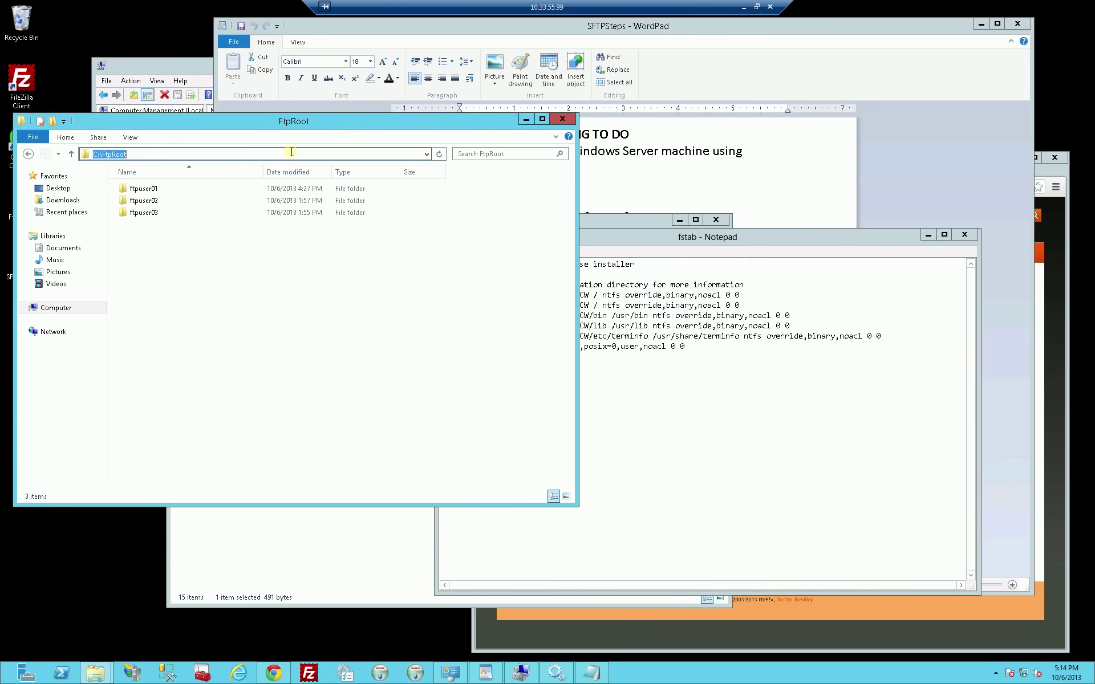
click(696, 408)
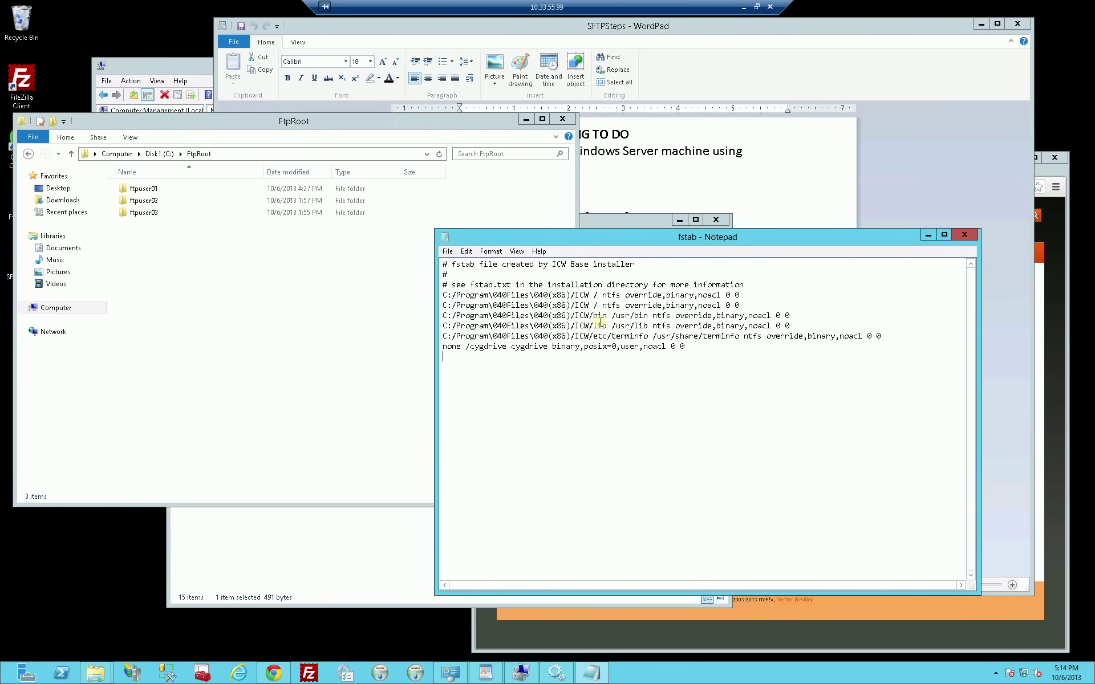
drag(589, 305, 443, 305)
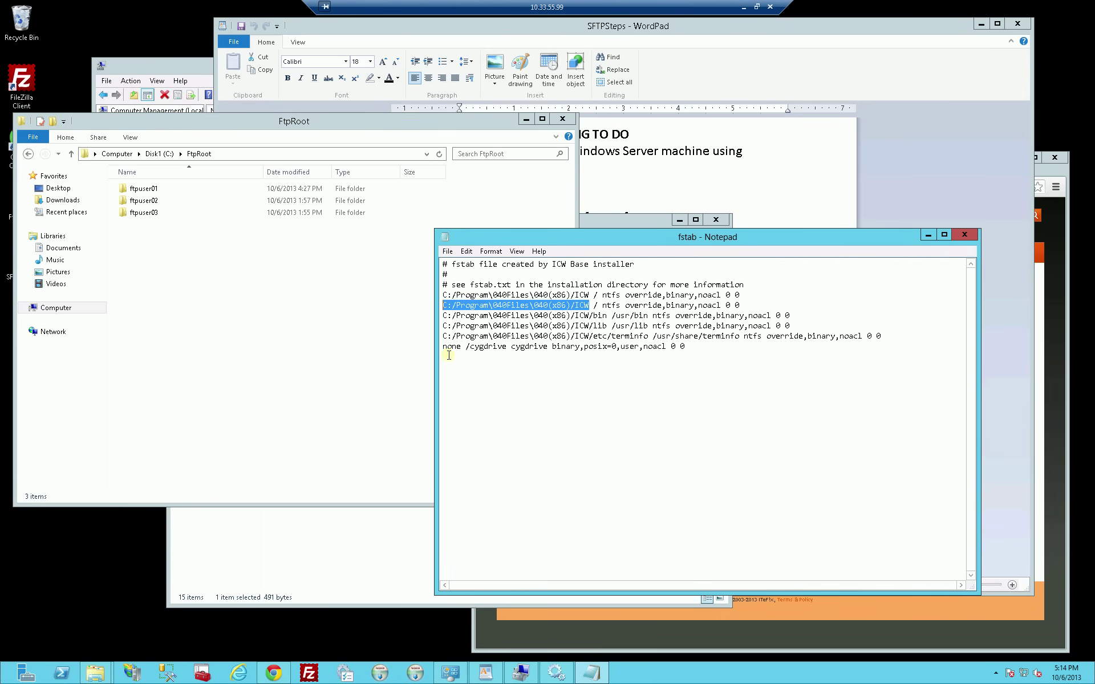
key(ctrl+v)
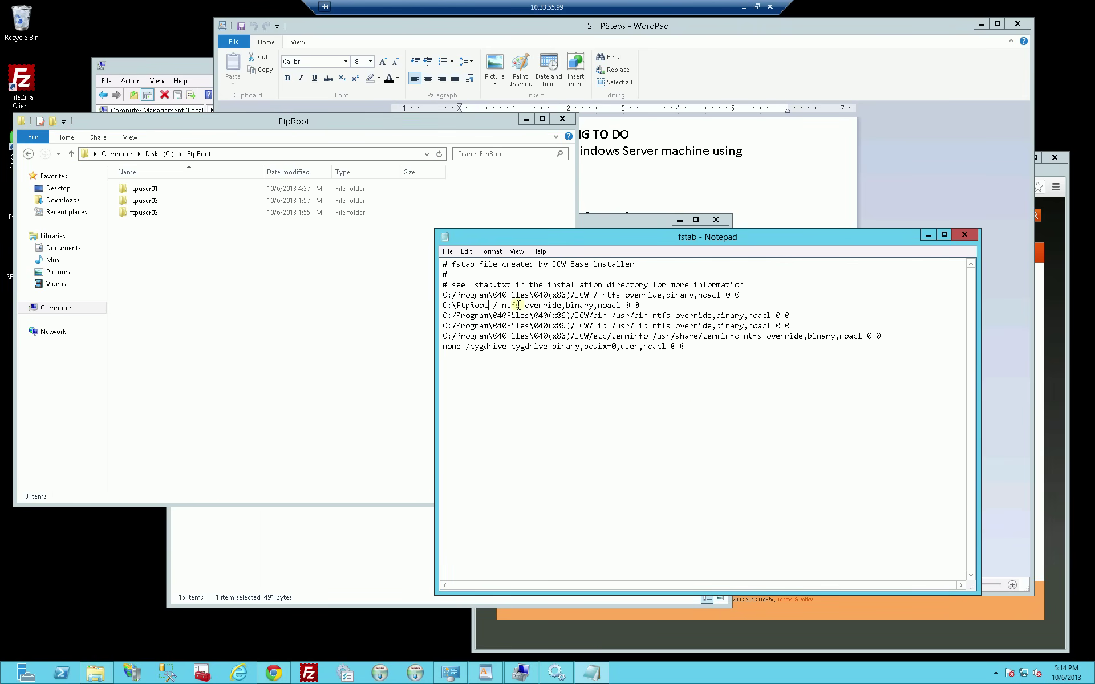
key(Right)
key(Right)
text(home)
key(BackSpace)
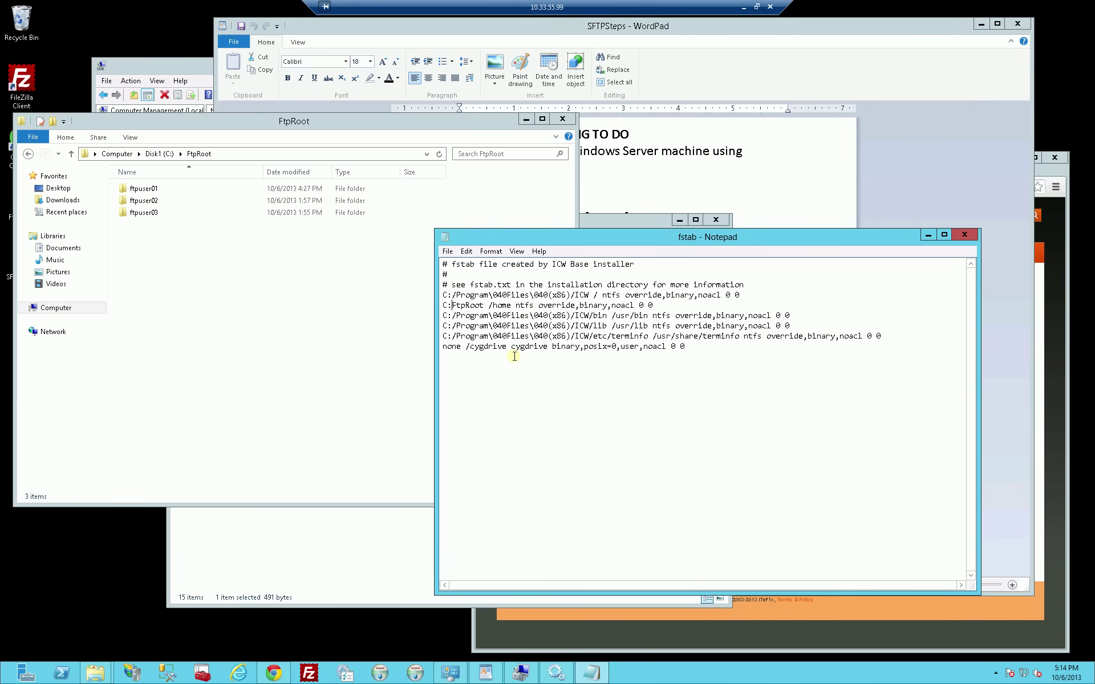
text(/)
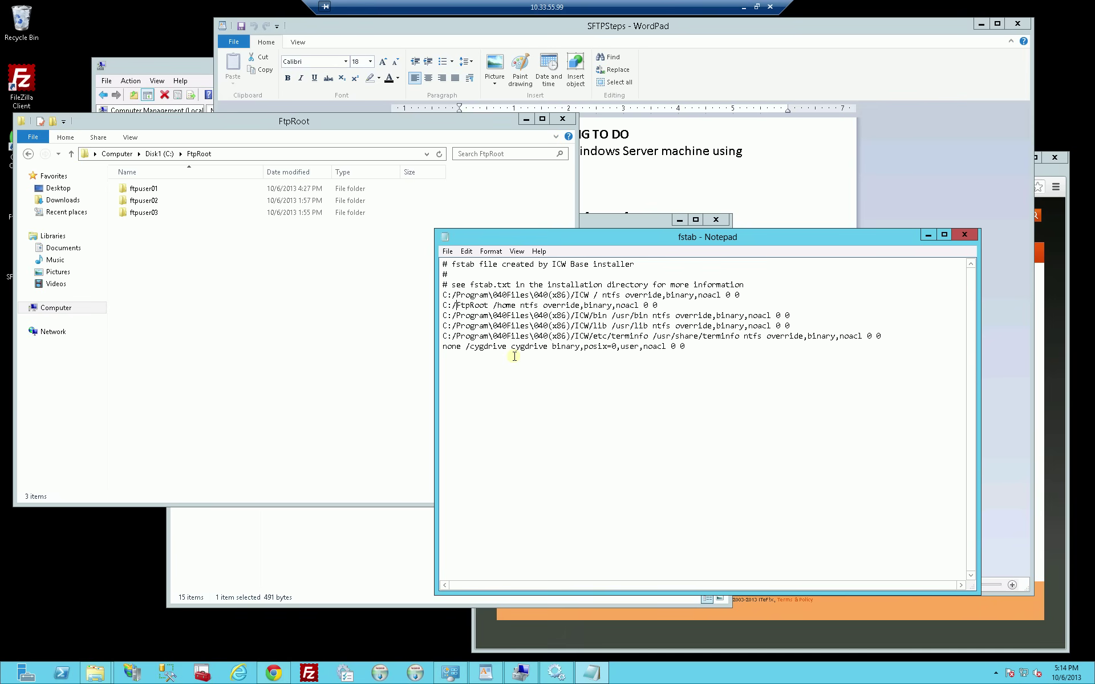
key(ctrl+s)
Close Notepad and restart the Openssh SSHD service in Services.
click(691, 391)
click(965, 235)
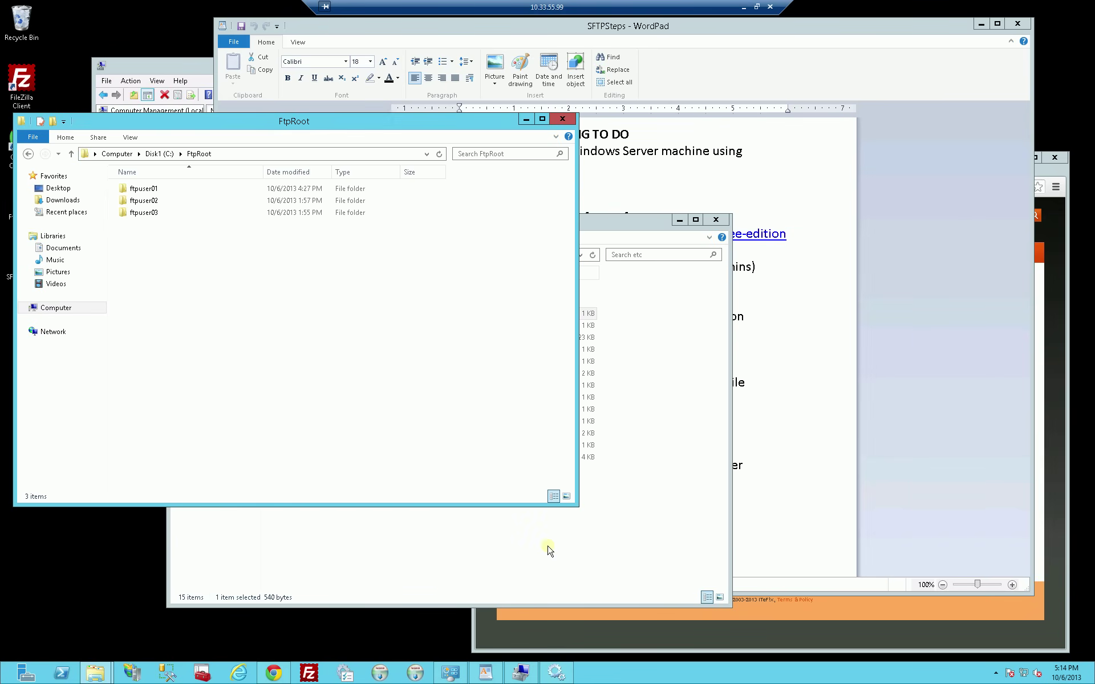
click(556, 673)
click(349, 303)
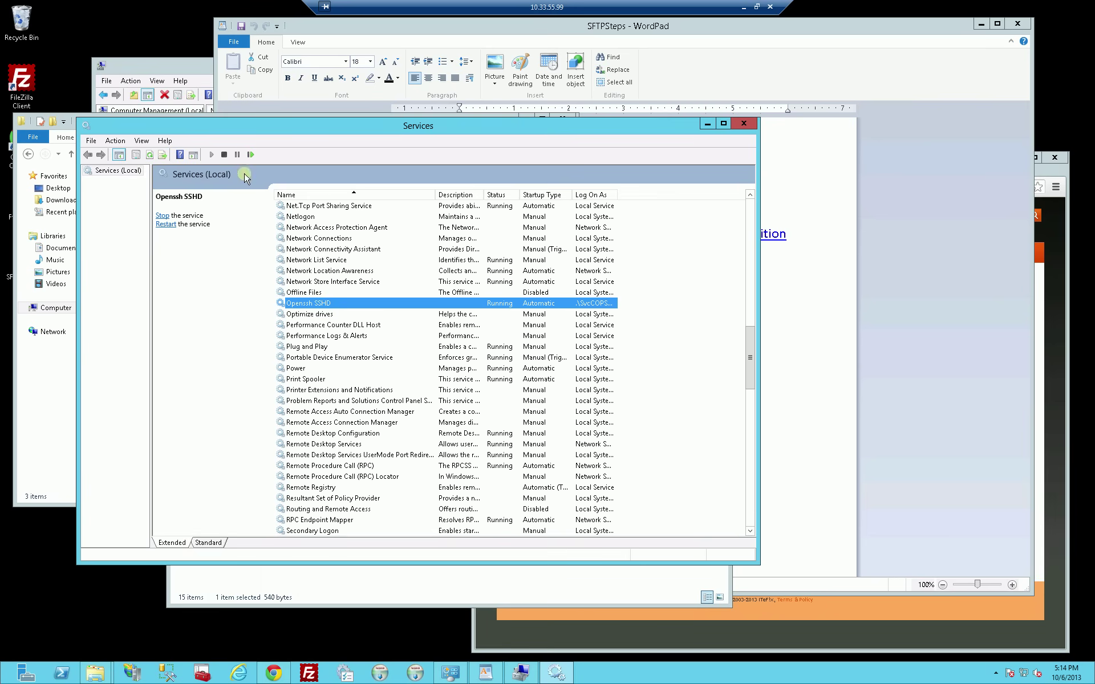
click(251, 154)
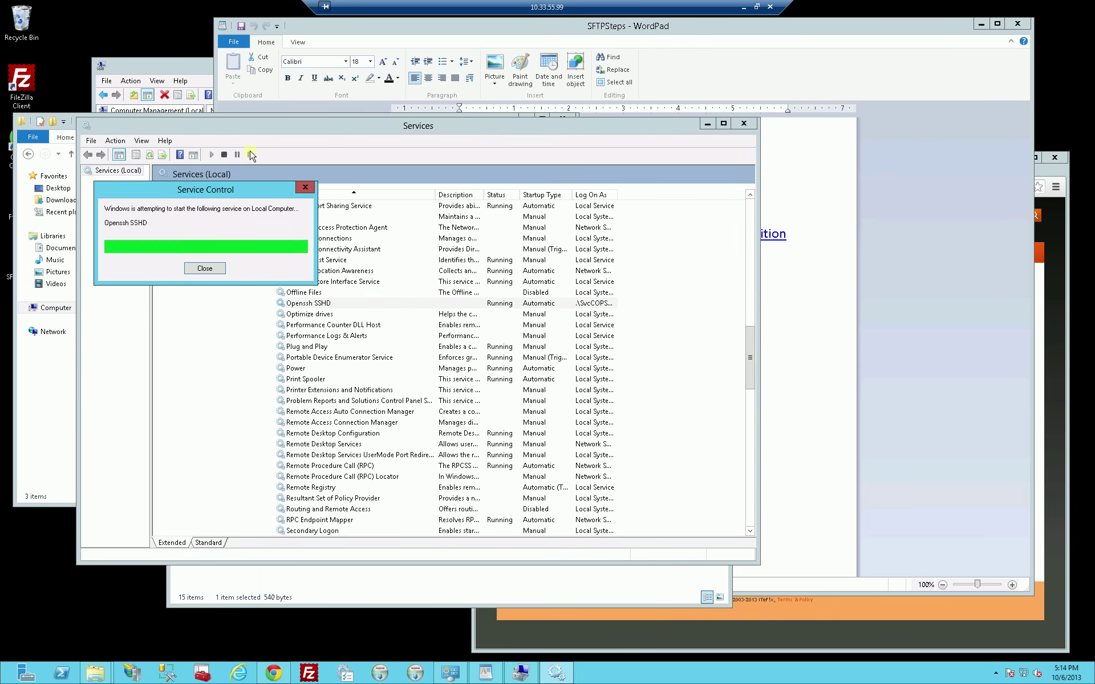
Review step 6 of the SFTPSteps plan in WordPad.
click(819, 309)
click(547, 347)
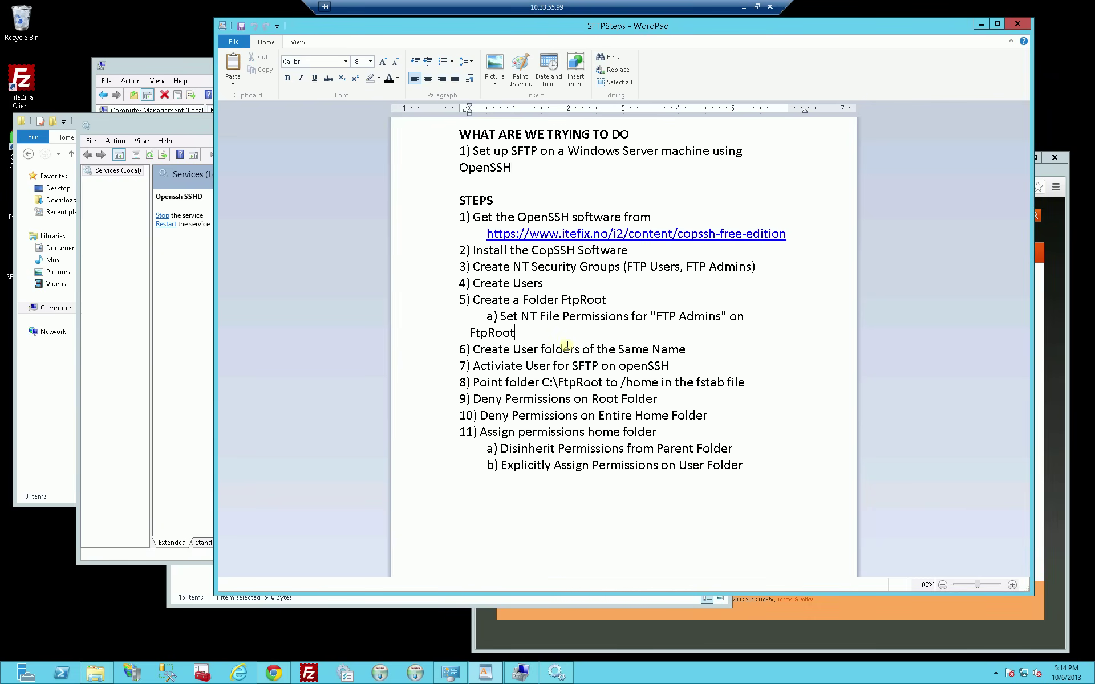
double_click(676, 350)
drag(611, 349, 473, 349)
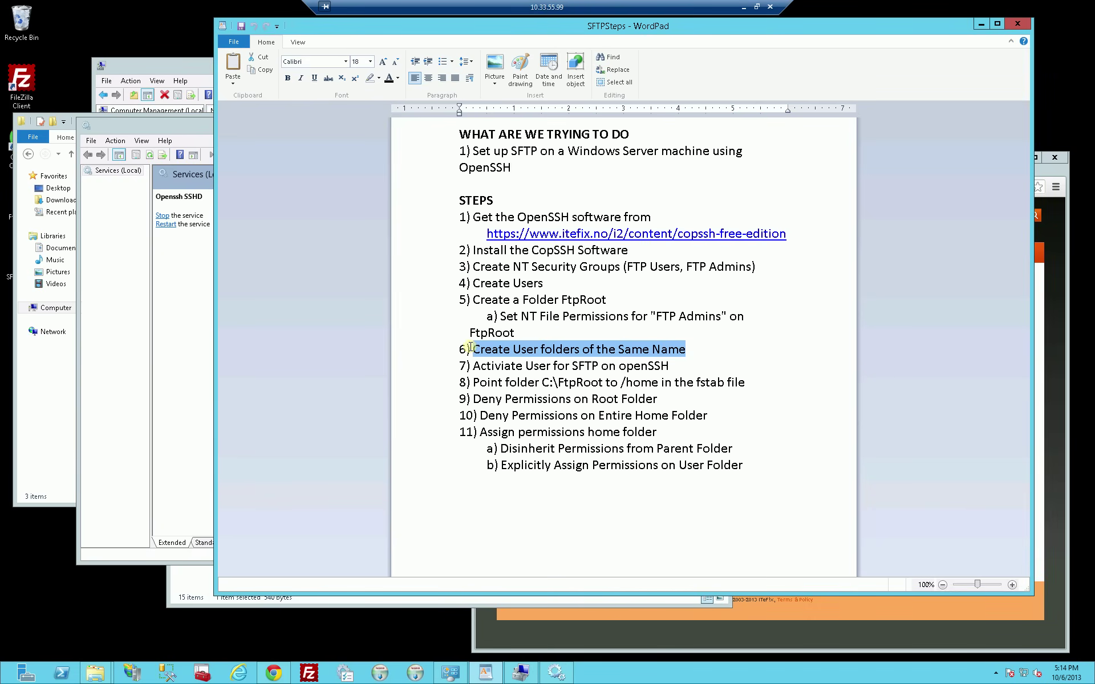
click(673, 367)
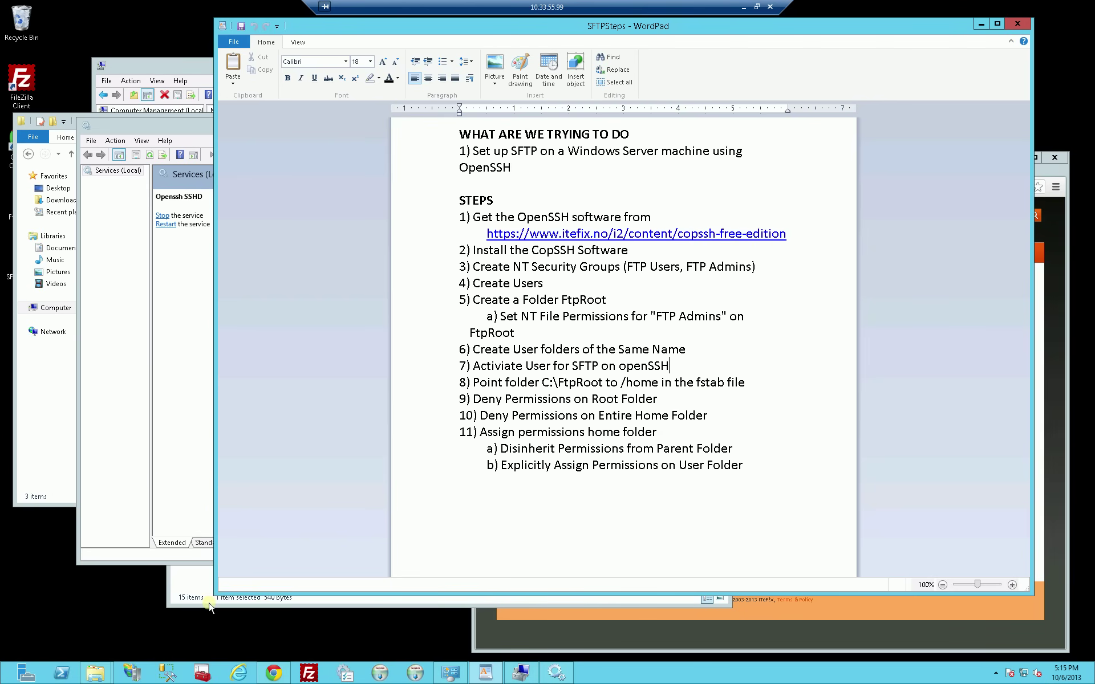
Open passwd from the ICW etc folder in Notepad, read it, and close it.
click(242, 597)
click(340, 526)
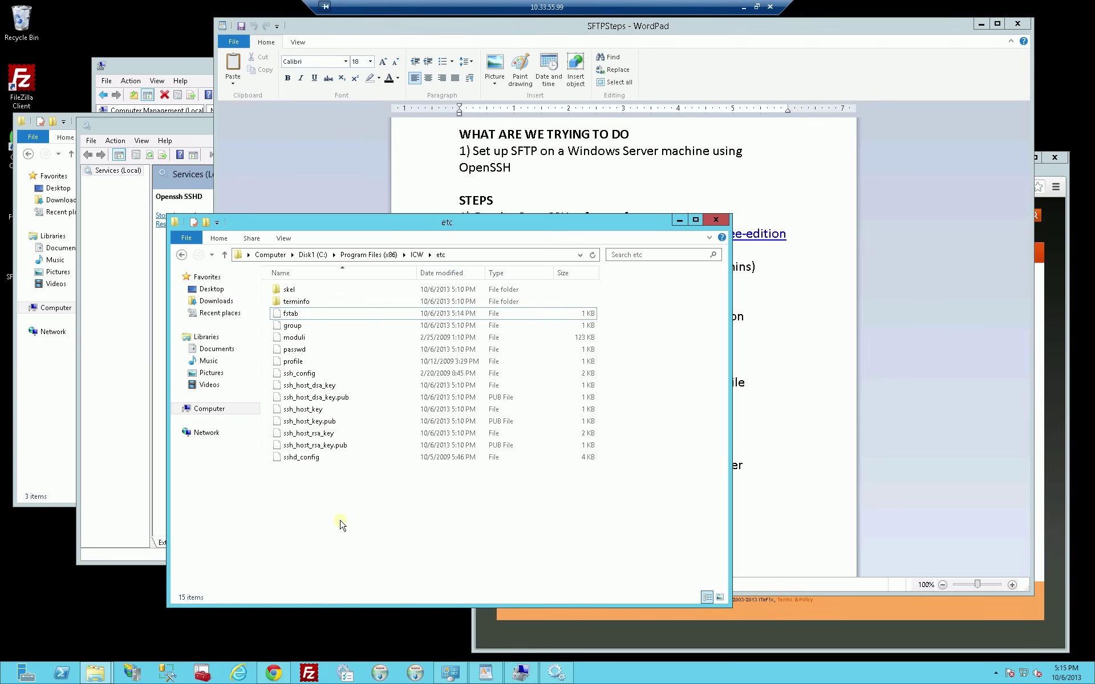
click(347, 351)
right_click(353, 352)
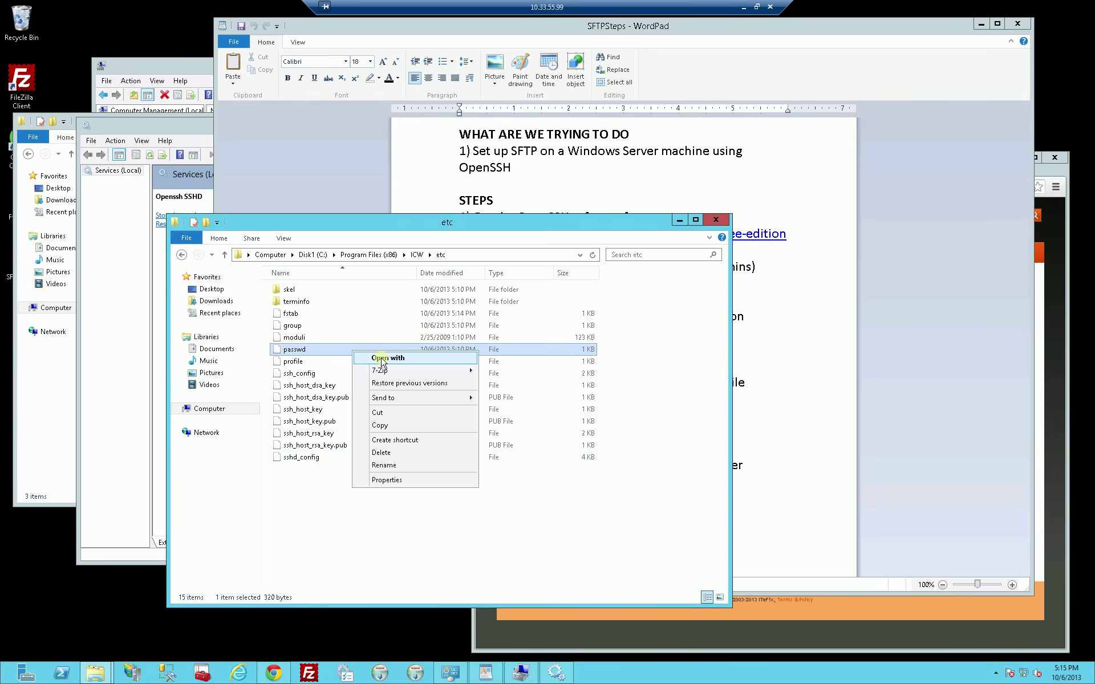
click(381, 359)
click(493, 333)
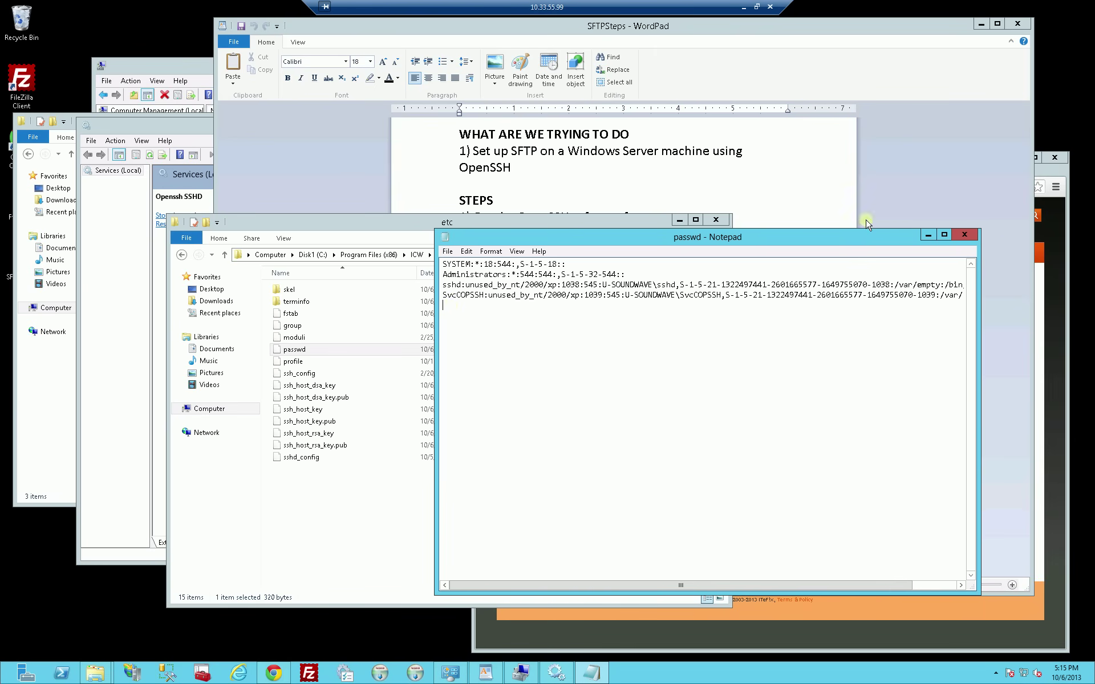
click(973, 236)
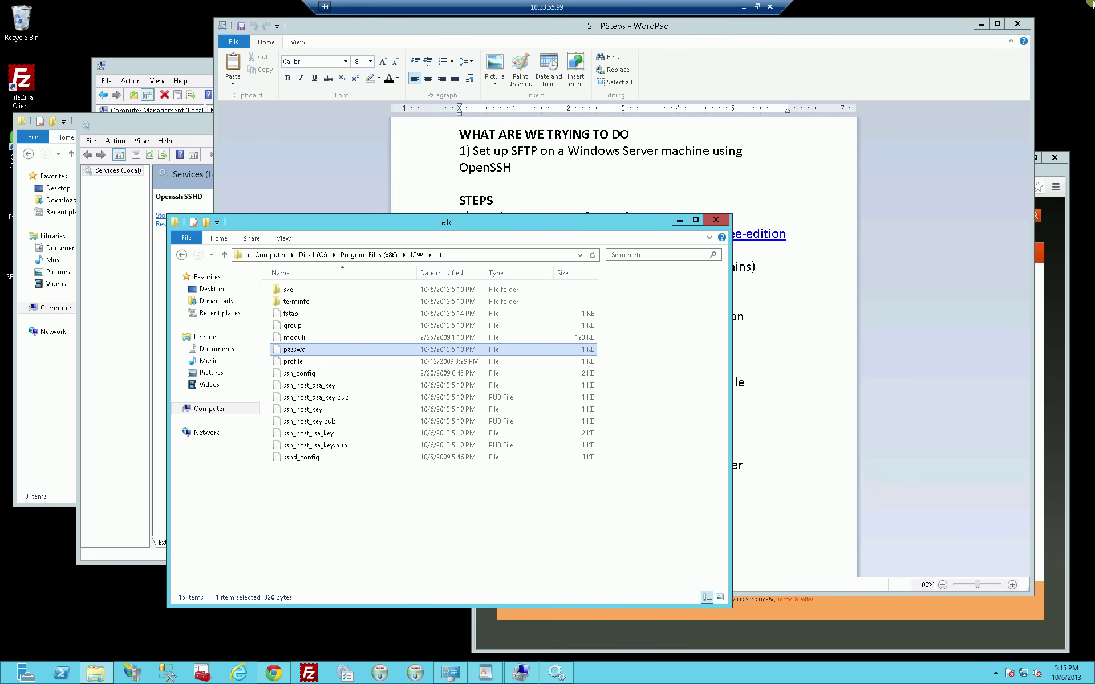
Go from the Start screen back to Explorer's ICW folder, open Bin and scroll to UserActivationWizard.
mouse_move(1091, 4)
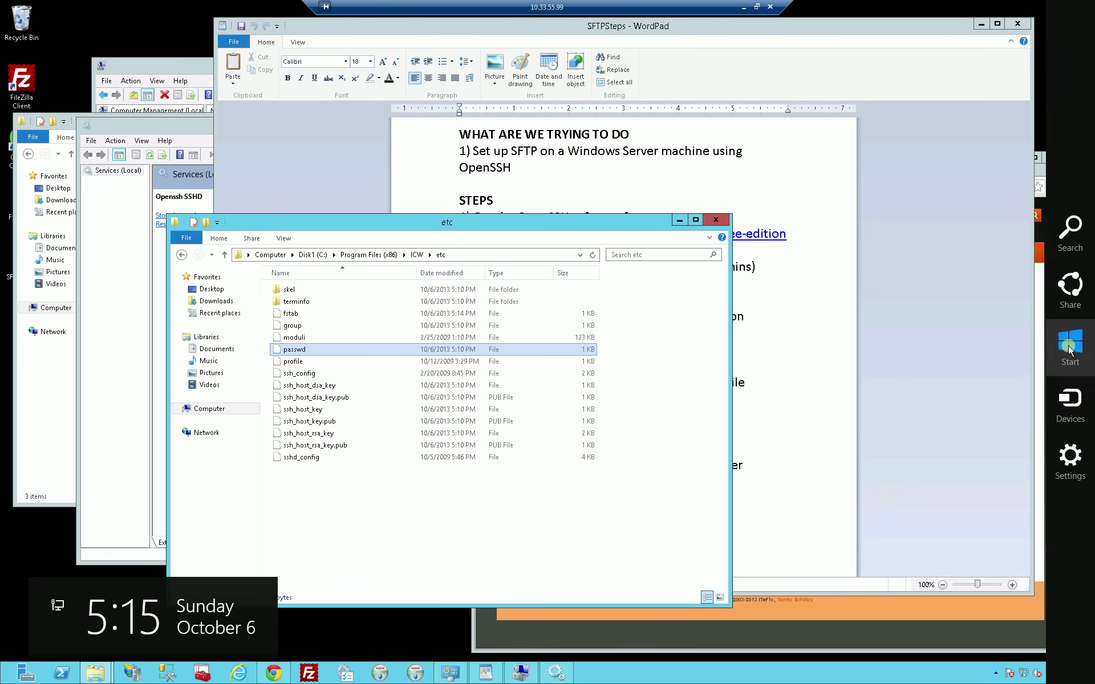
click(1070, 341)
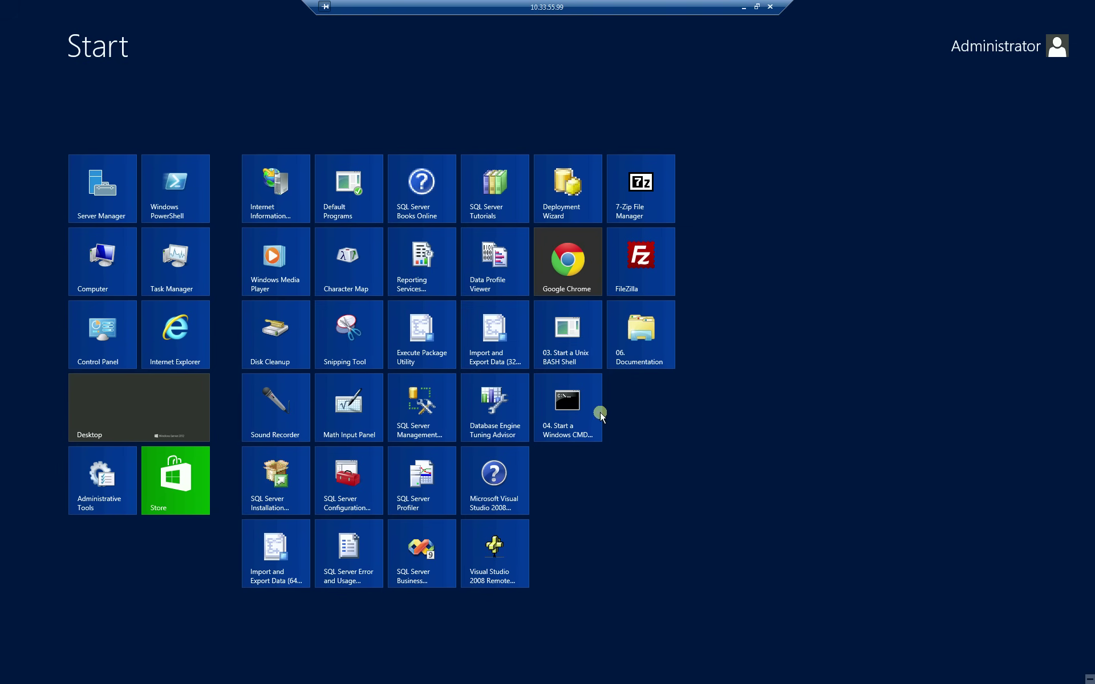
click(194, 404)
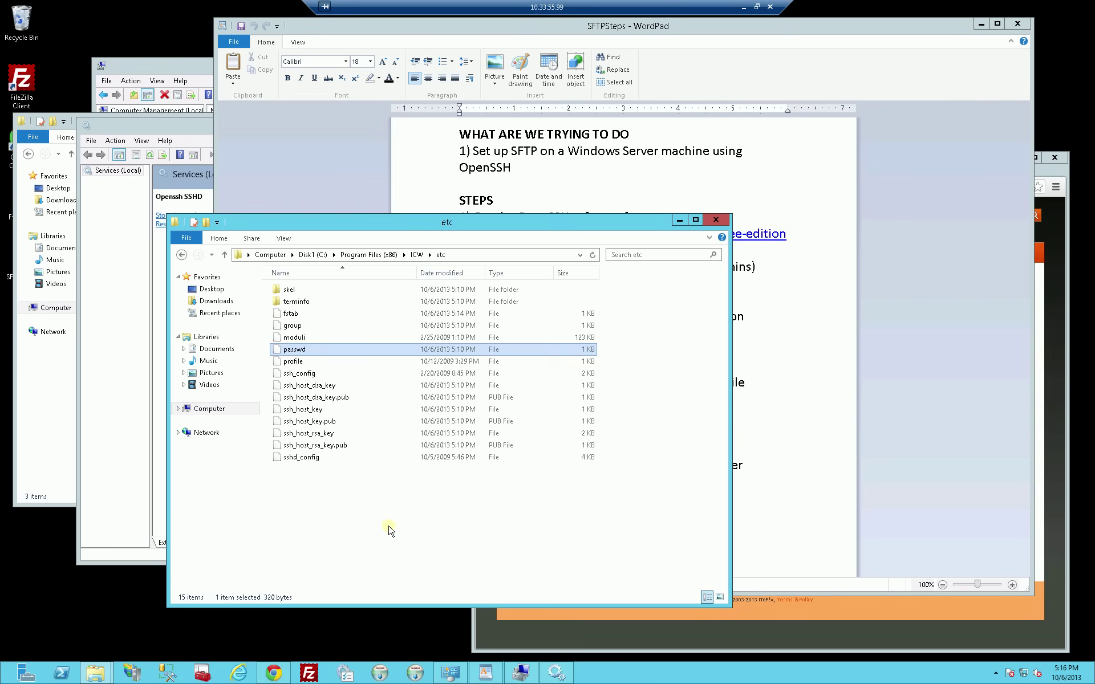
click(417, 255)
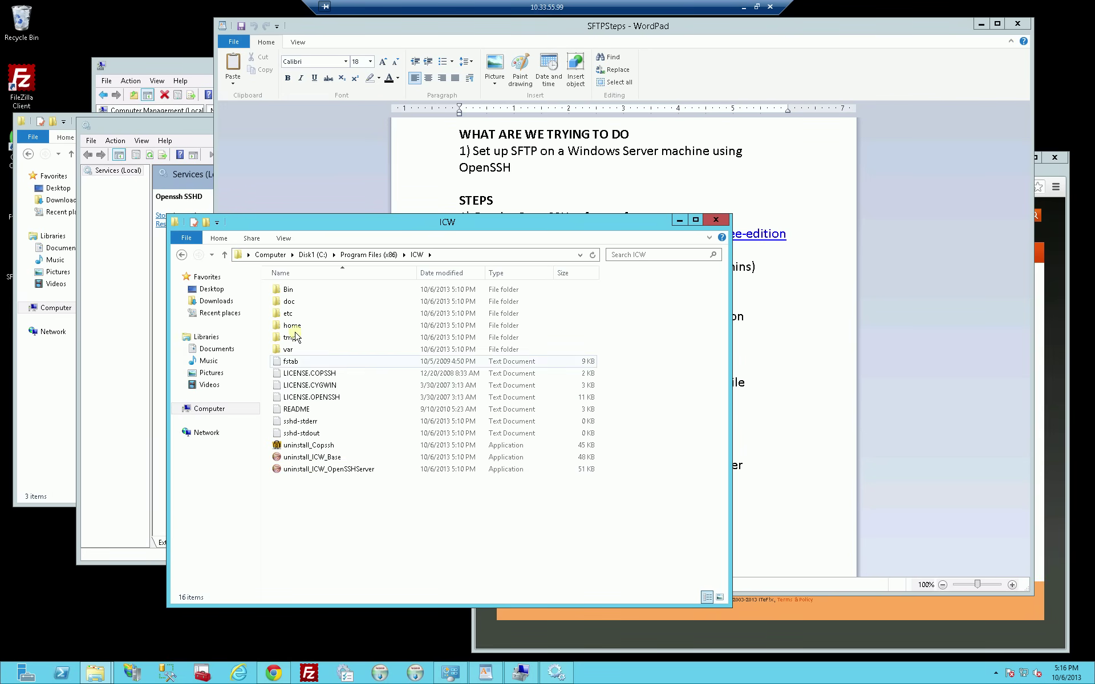
double_click(289, 290)
scroll(367, 527, down, 5)
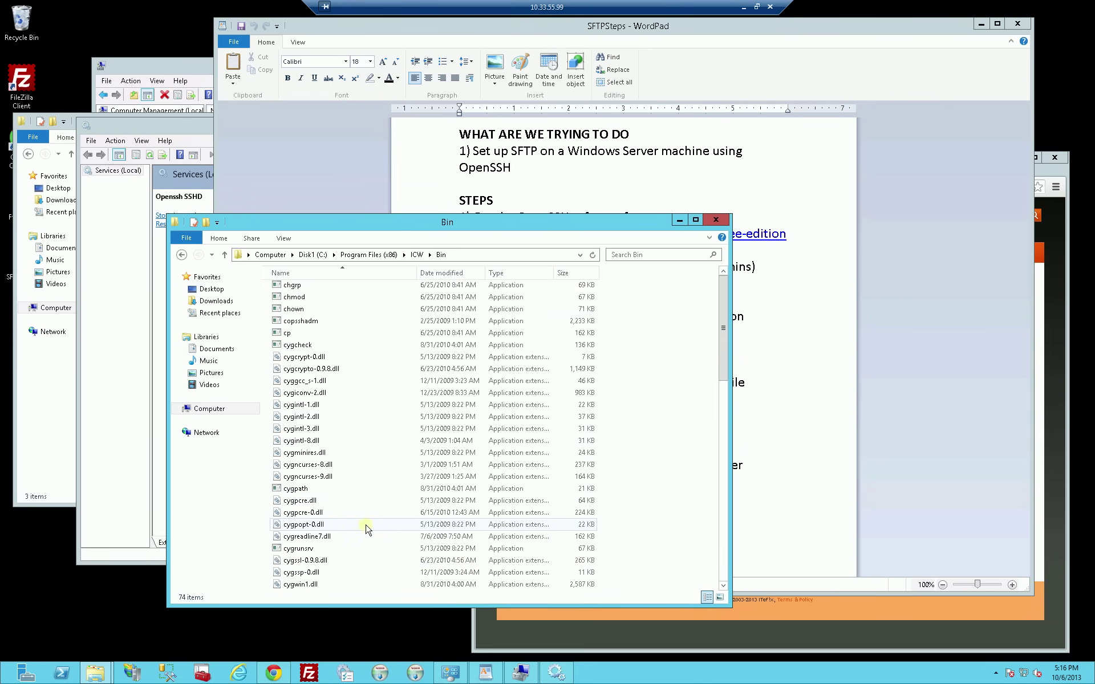
scroll(365, 527, down, 10)
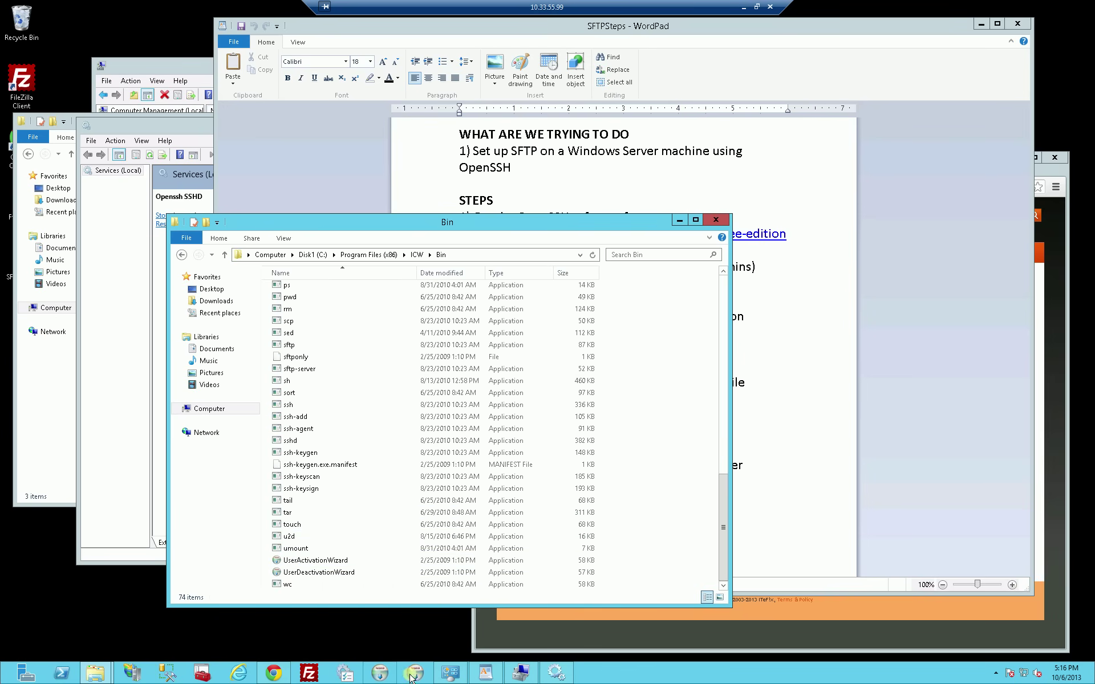
Run UserActivationWizard for the first FTP user with home-directory removal and key creation unchecked.
double_click(308, 562)
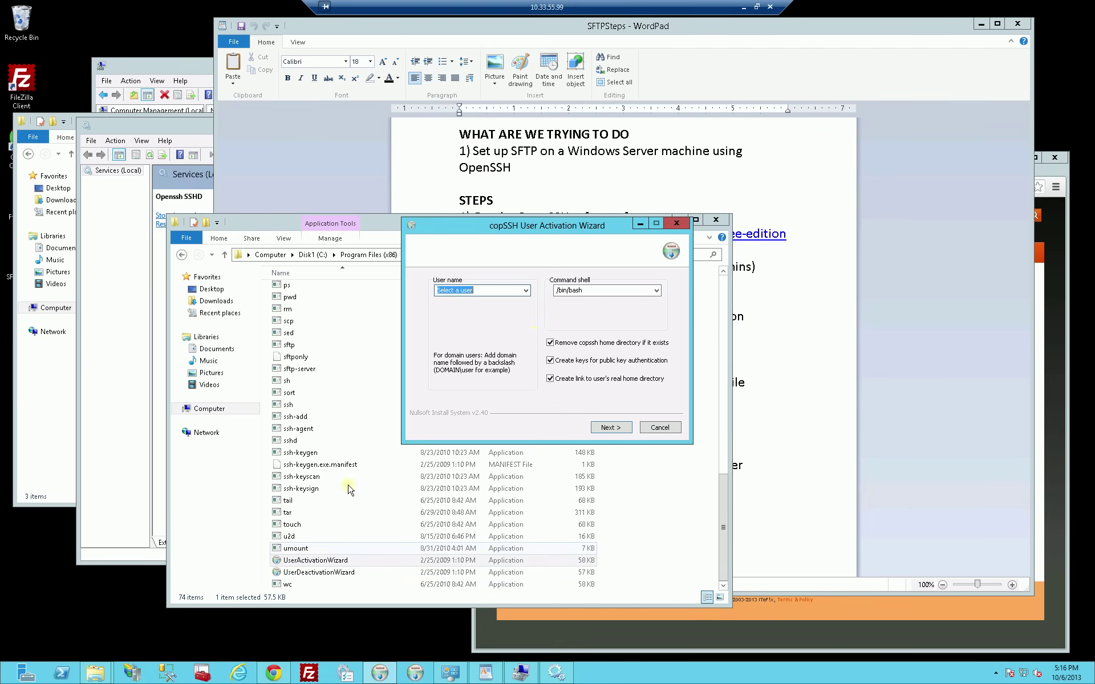
click(526, 291)
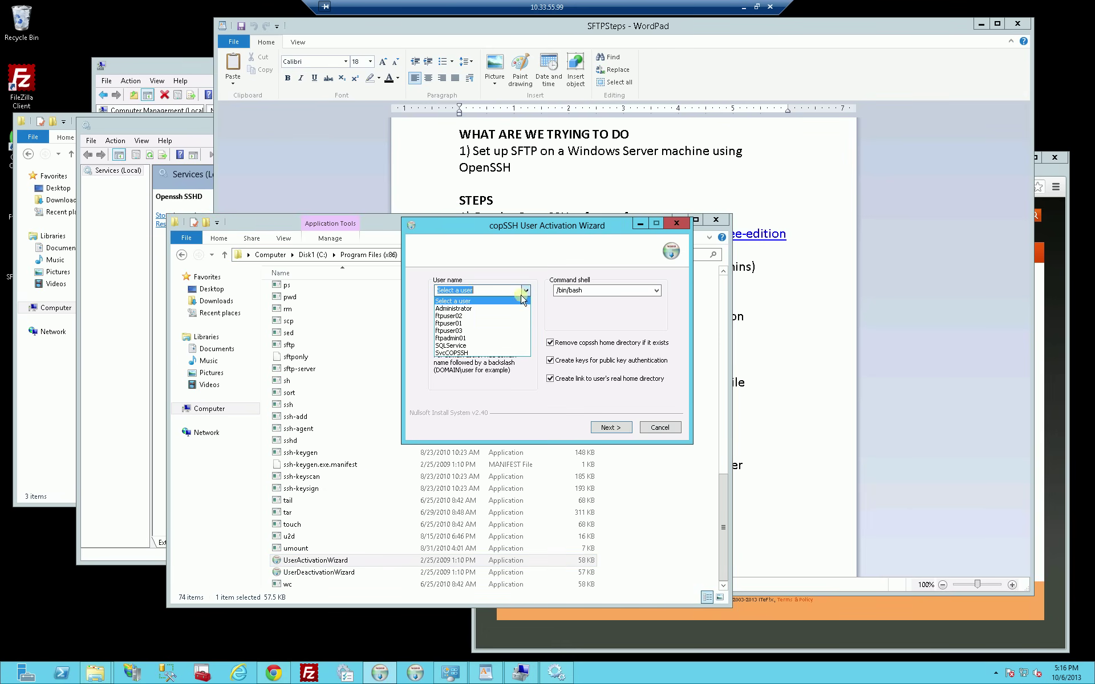
click(465, 323)
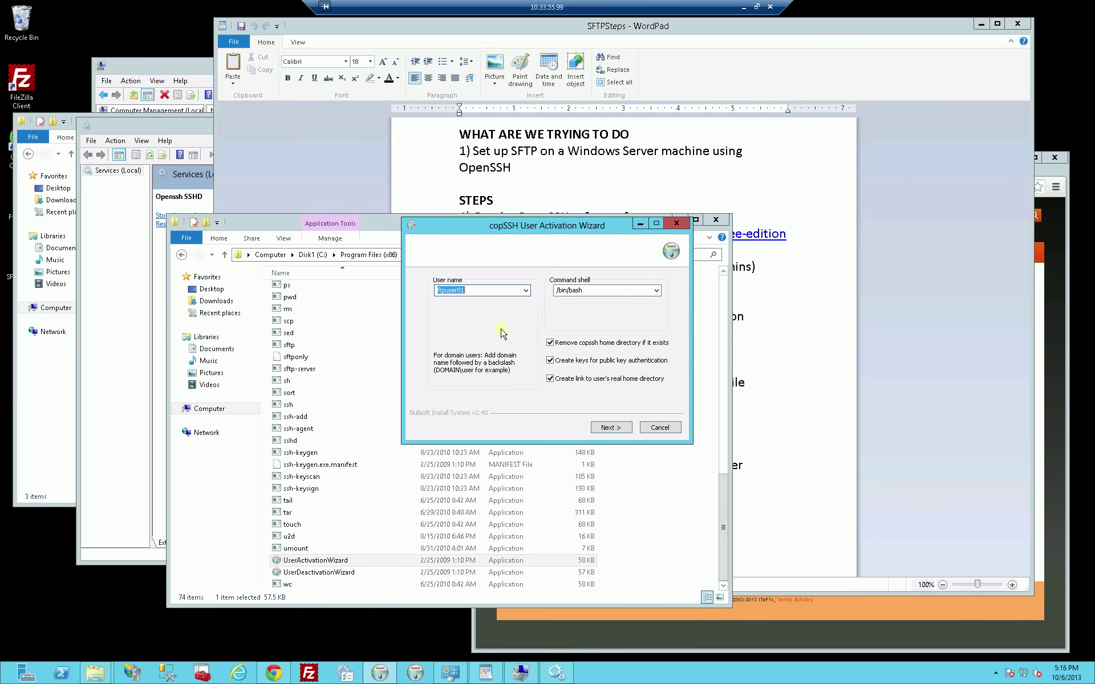
click(550, 348)
click(551, 361)
click(610, 428)
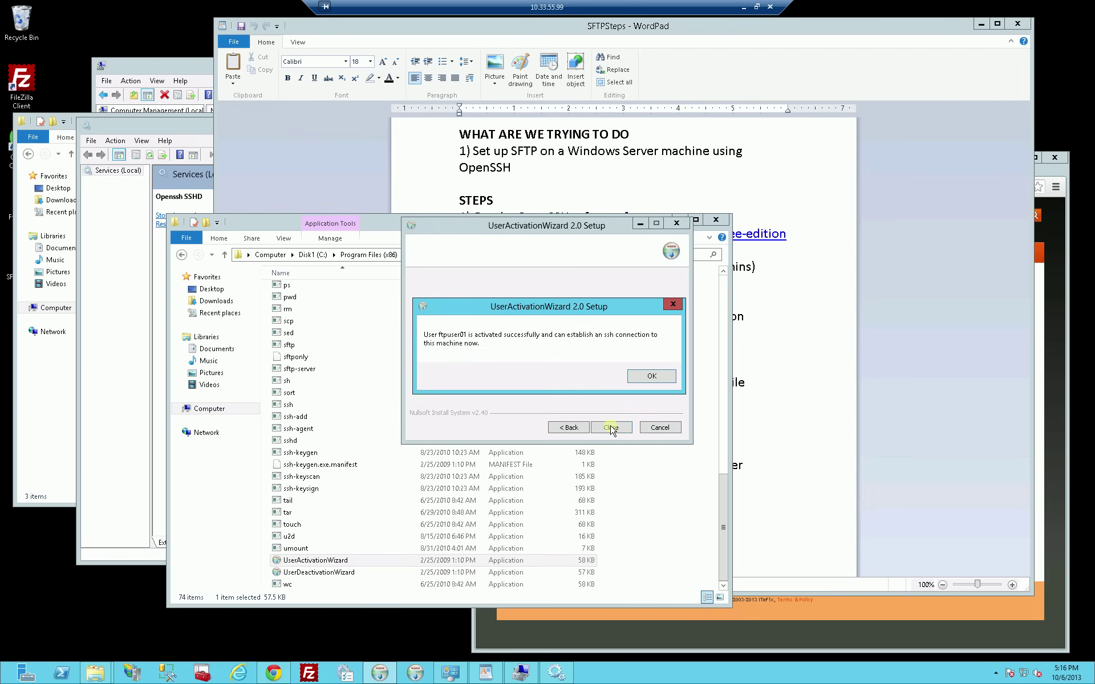
click(650, 375)
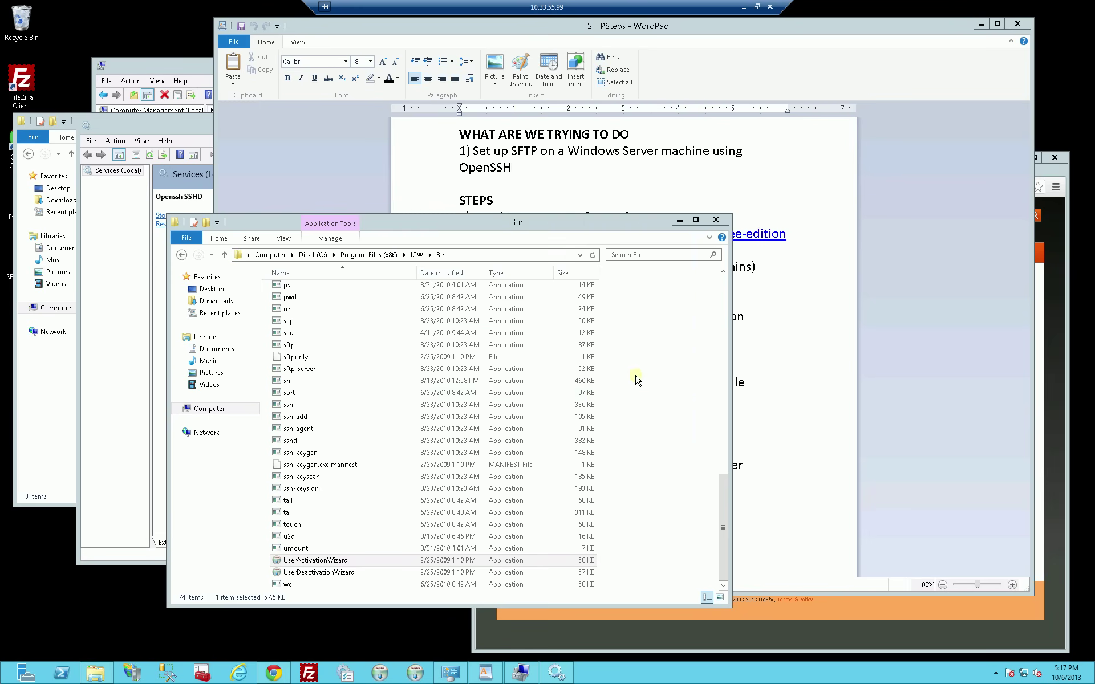
click(417, 254)
Open ICW's etc\passwd in Notepad, inspect the first FTP user's new line, then close it.
double_click(289, 314)
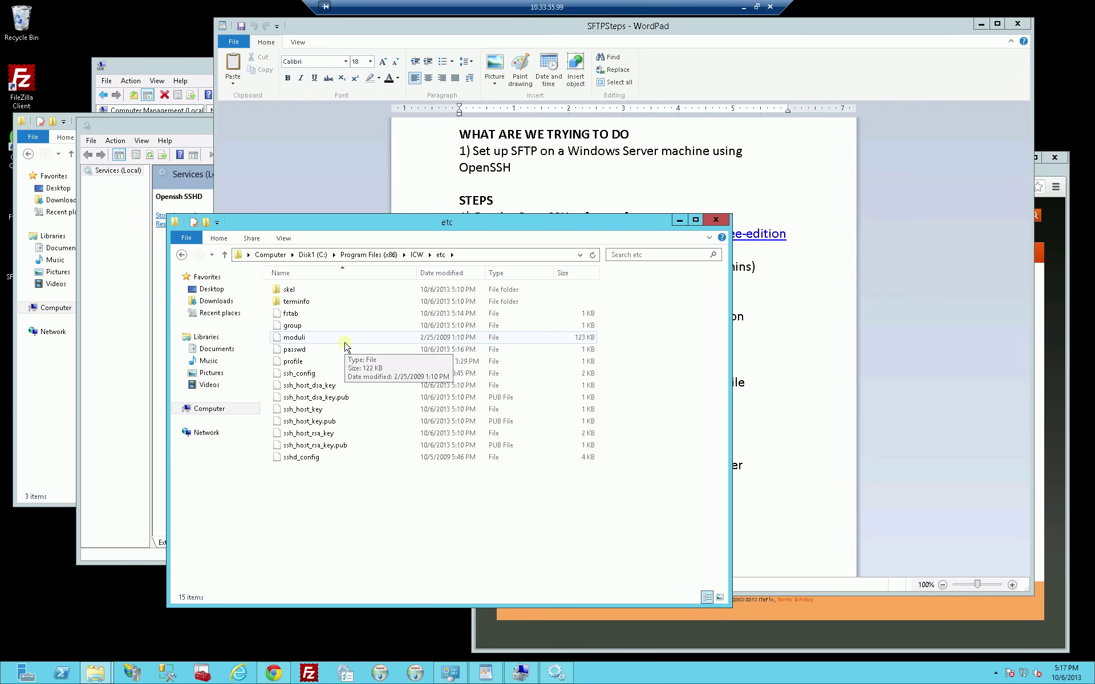
right_click(301, 350)
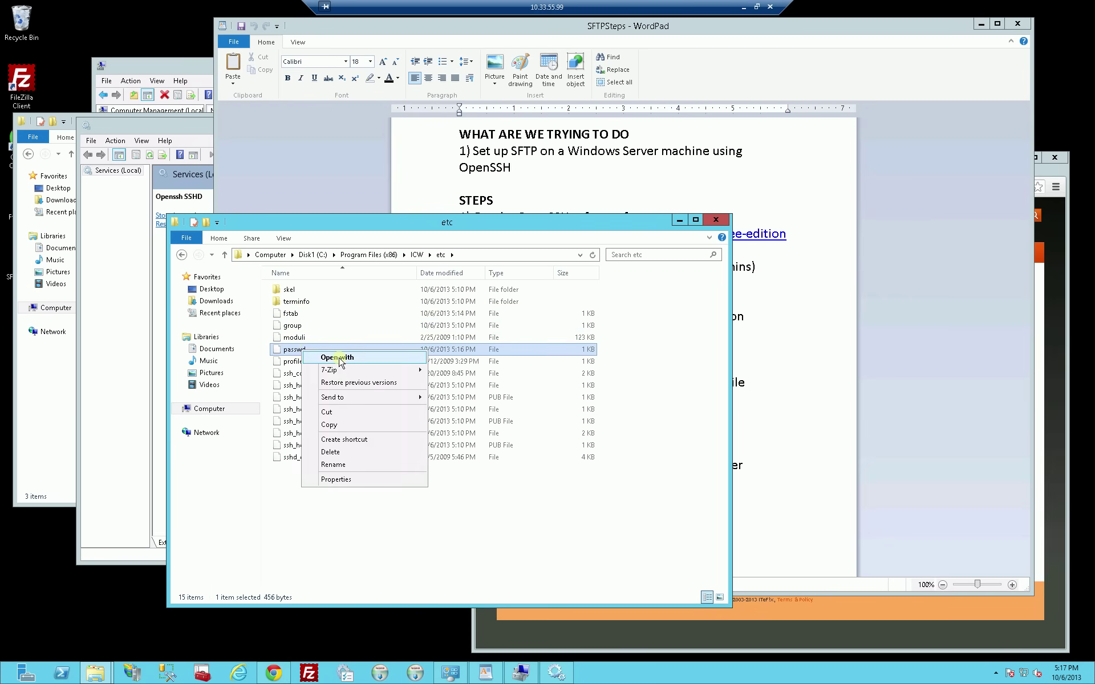
click(340, 358)
click(489, 326)
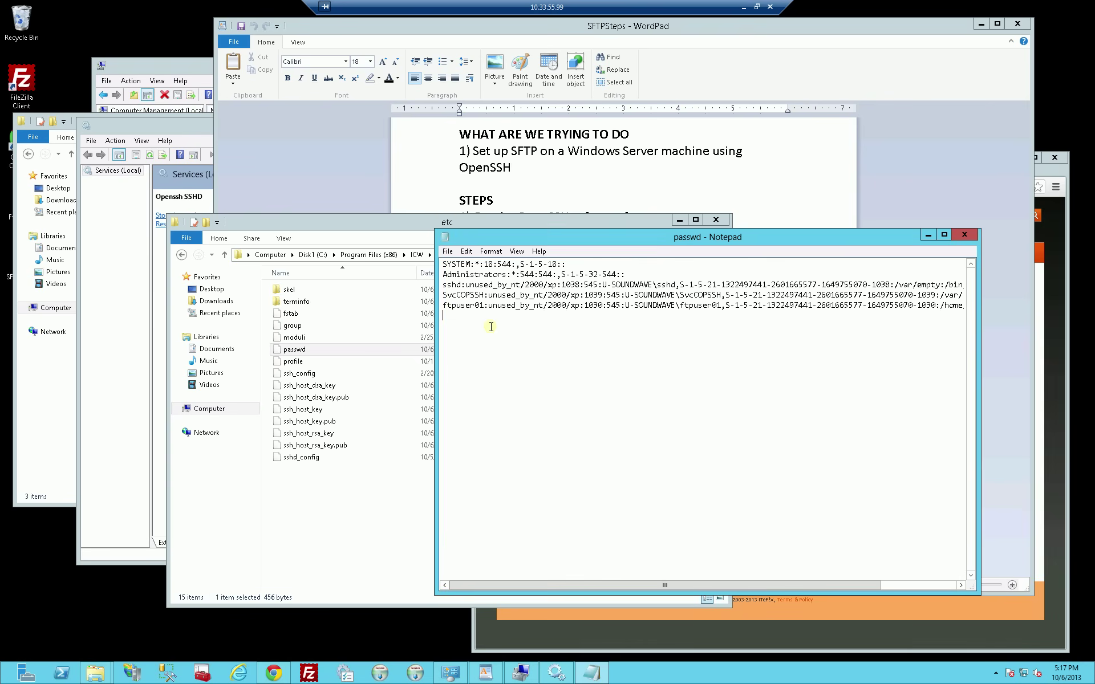
drag(444, 305, 445, 319)
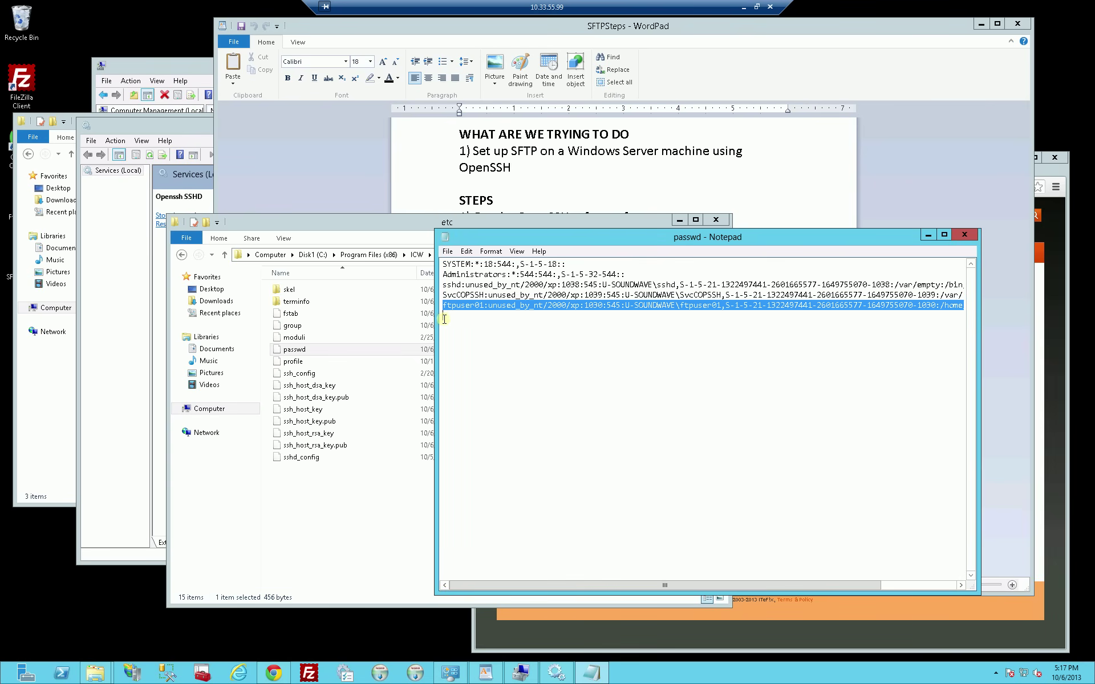
click(623, 358)
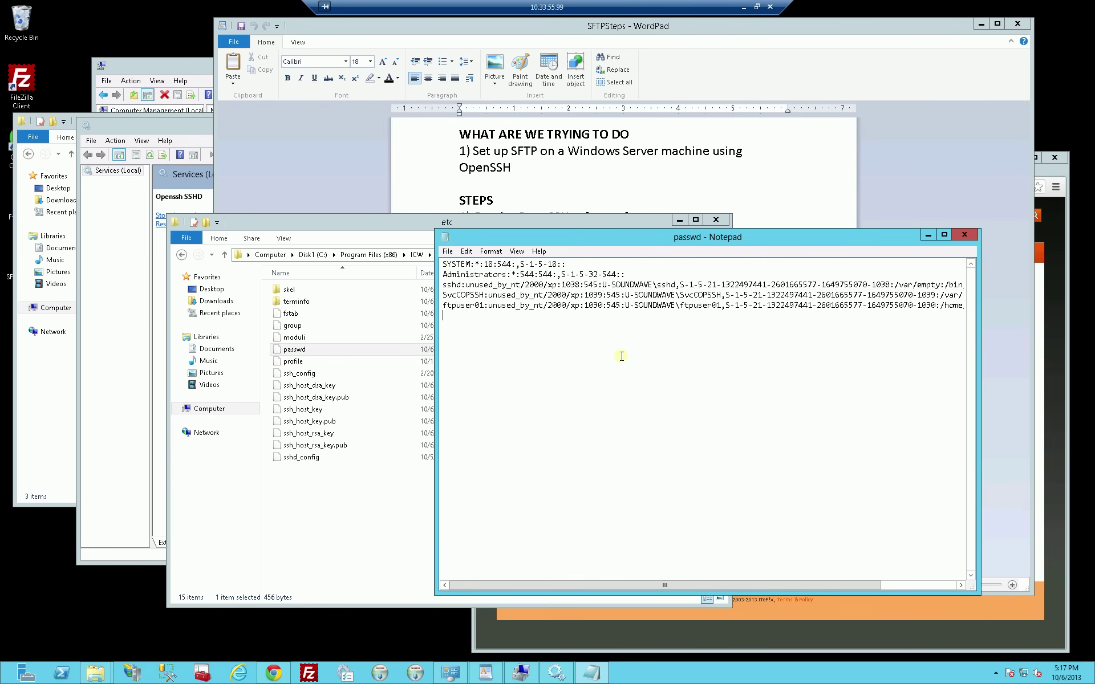
click(964, 236)
Quickconnect FileZilla to sftp://localhost with the first FTP user's credentials and trust the host key.
click(308, 673)
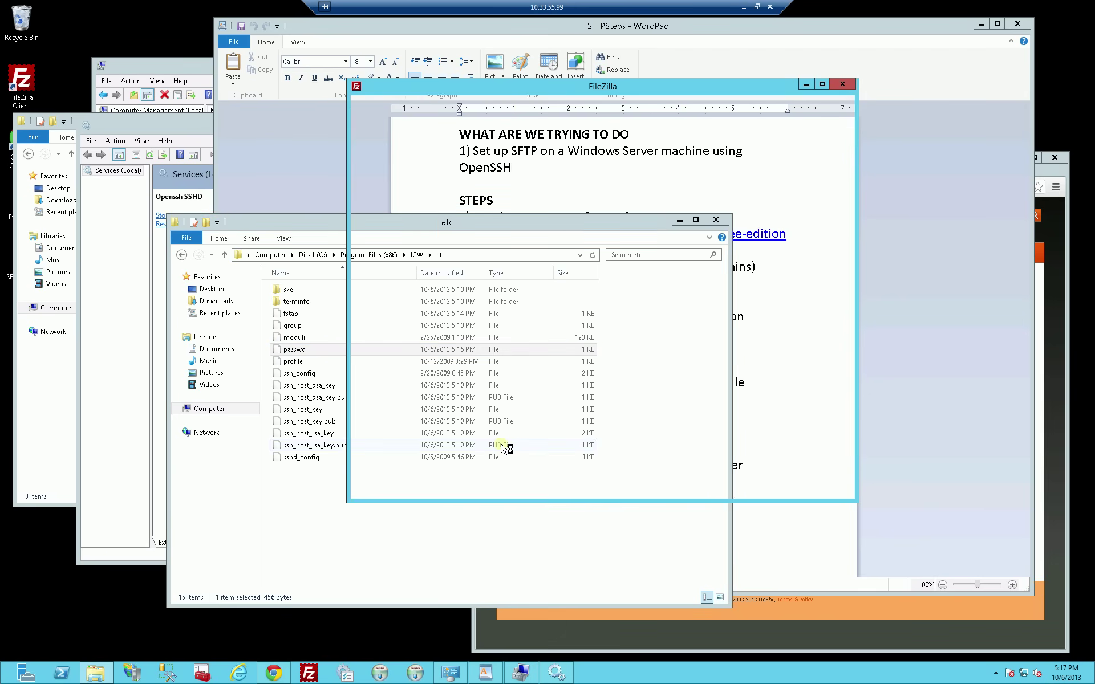
drag(521, 86, 499, 208)
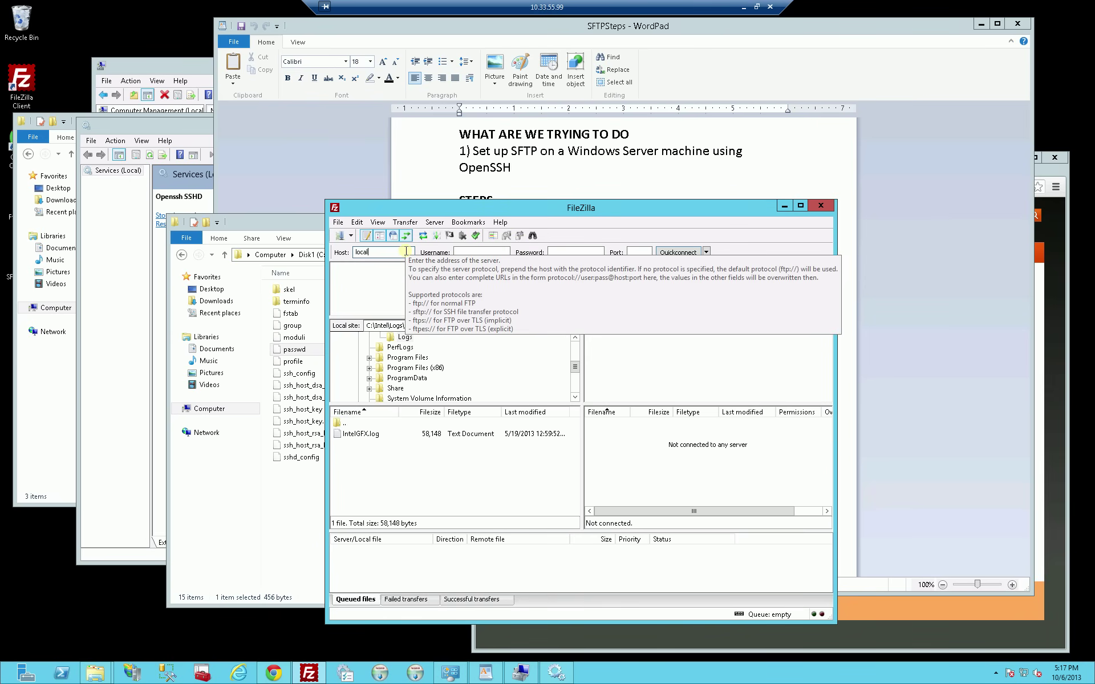
key(Tab)
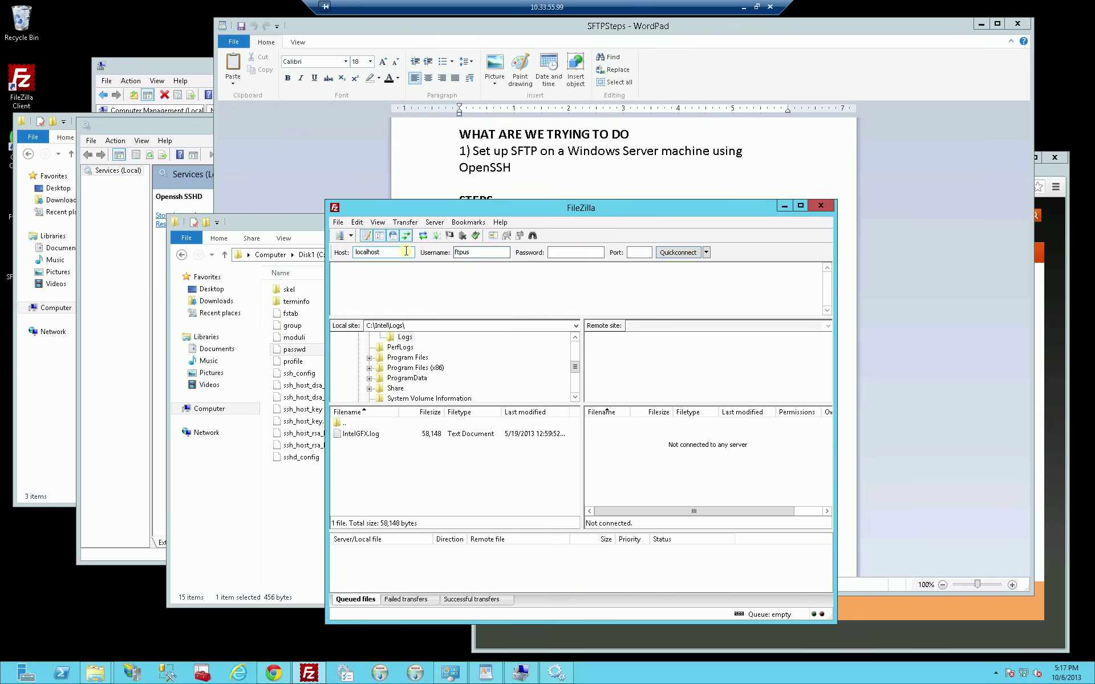
key(Tab)
click(649, 251)
click(685, 255)
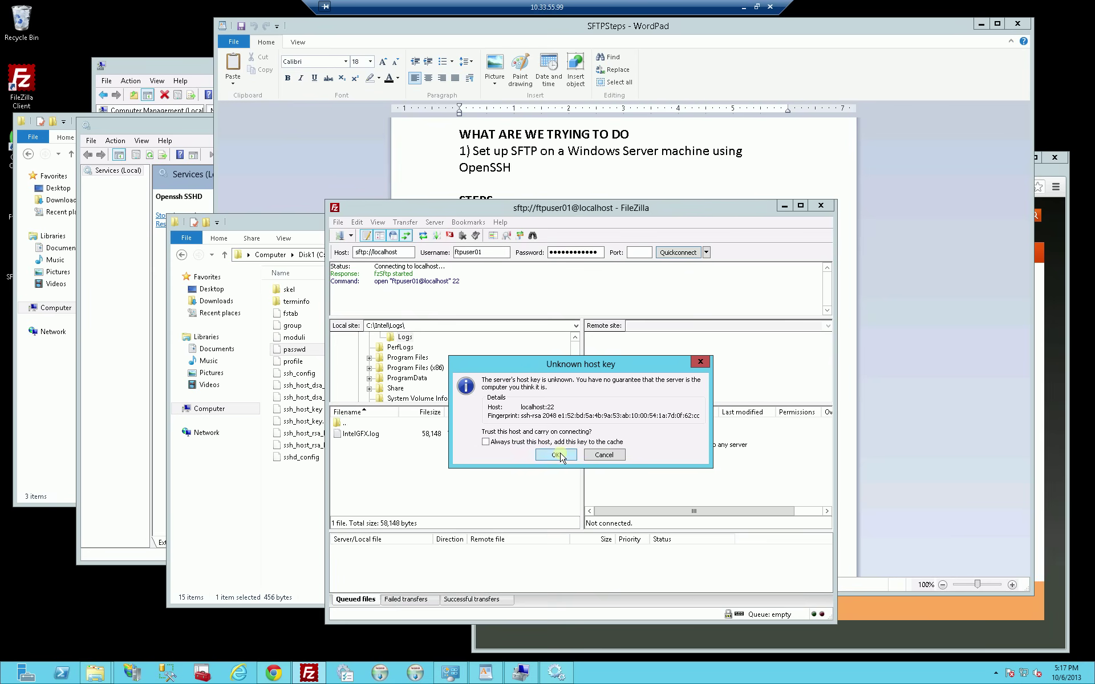
click(559, 455)
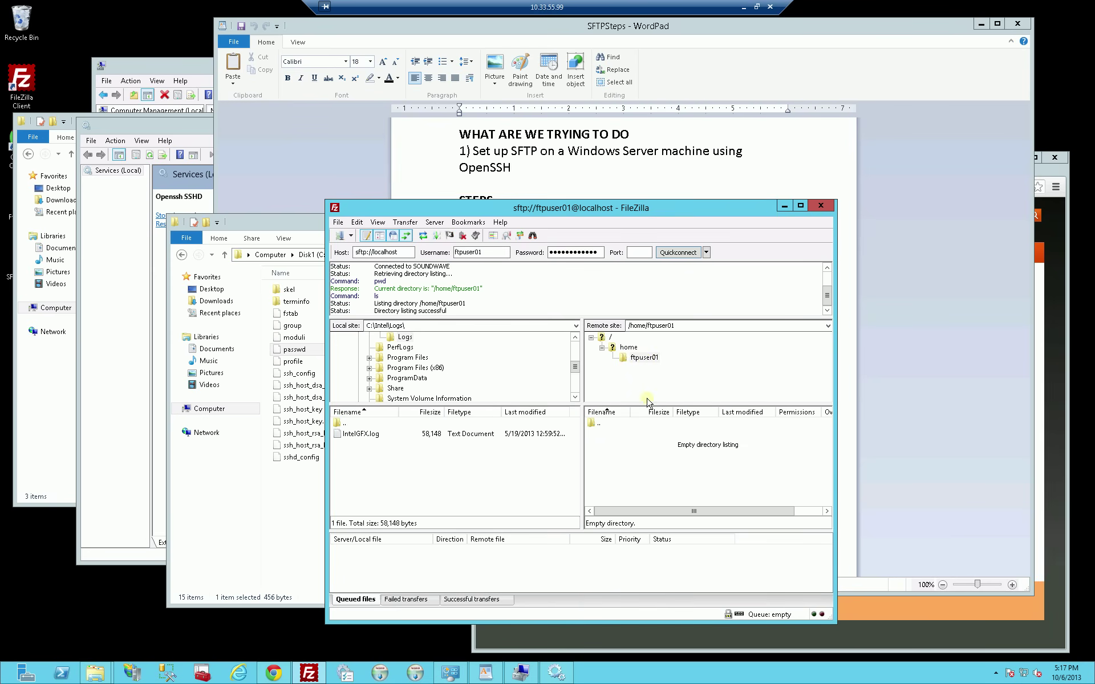
Browse /home and the ftpuser01, ftpuser02 and ftpuser03 folders, then the server root.
click(628, 350)
click(640, 357)
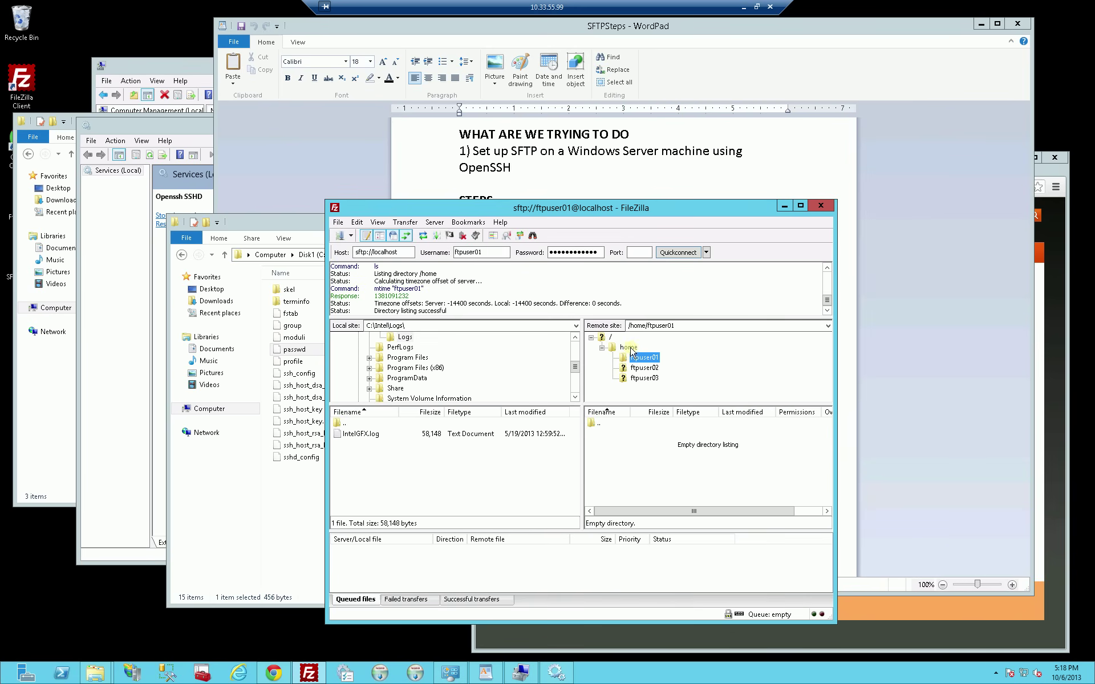
click(627, 348)
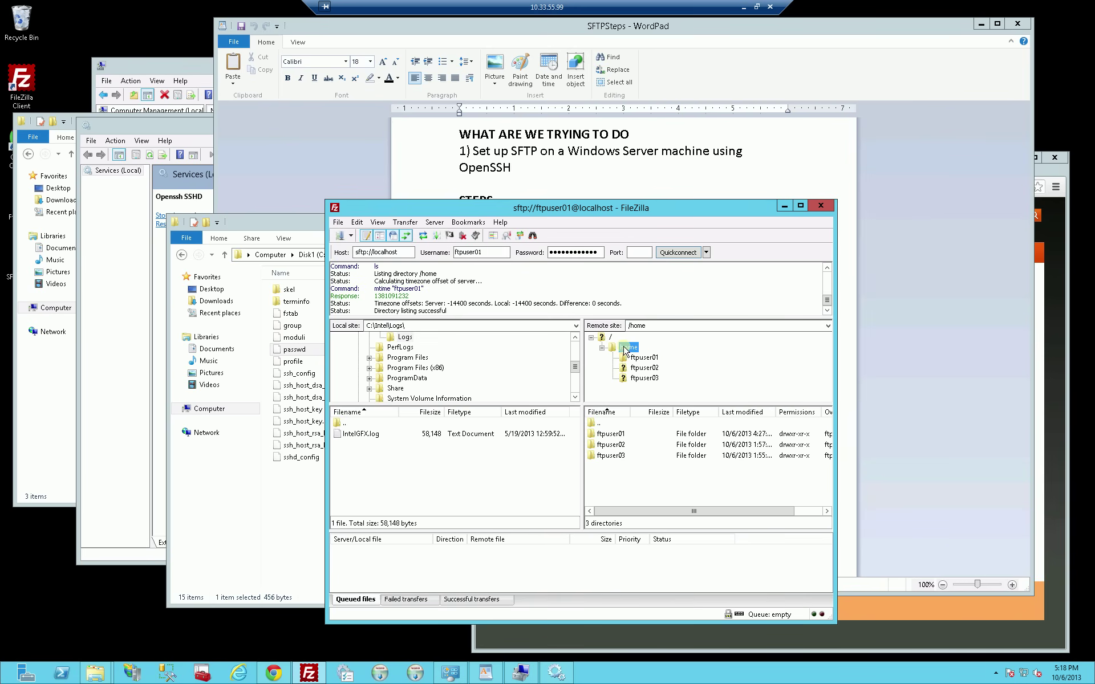
click(642, 357)
click(642, 369)
click(644, 378)
click(629, 349)
click(610, 337)
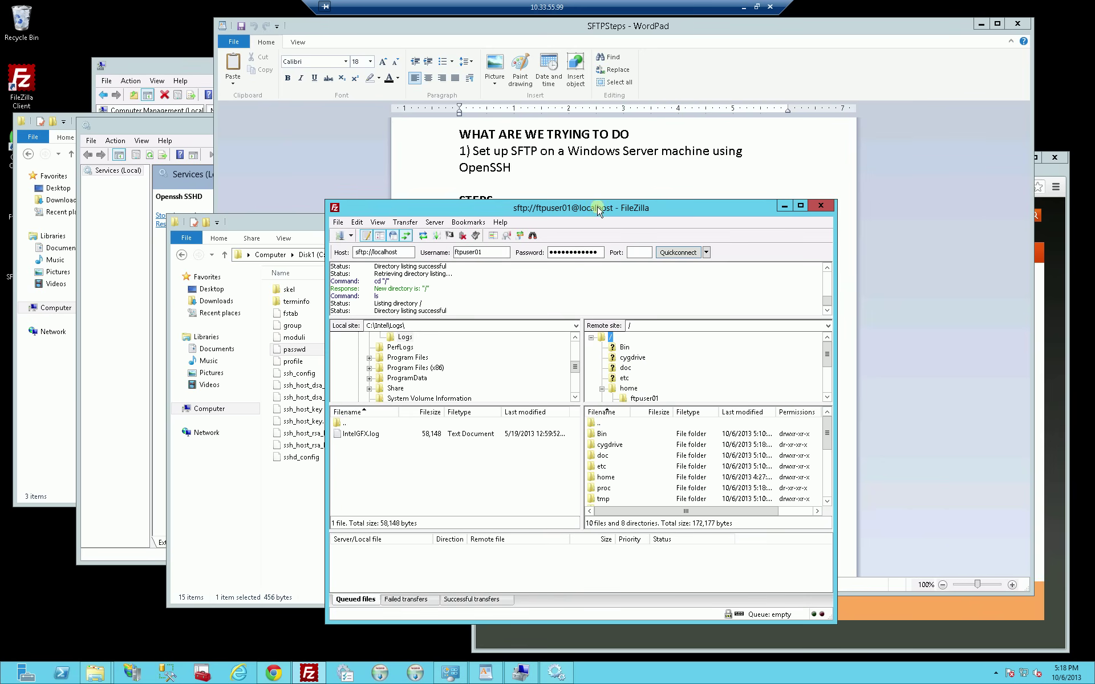
Browse the server's Bin, cygdrive, doc, etc, home and ftpuser01 folders, ending back at /.
drag(597, 208, 597, 155)
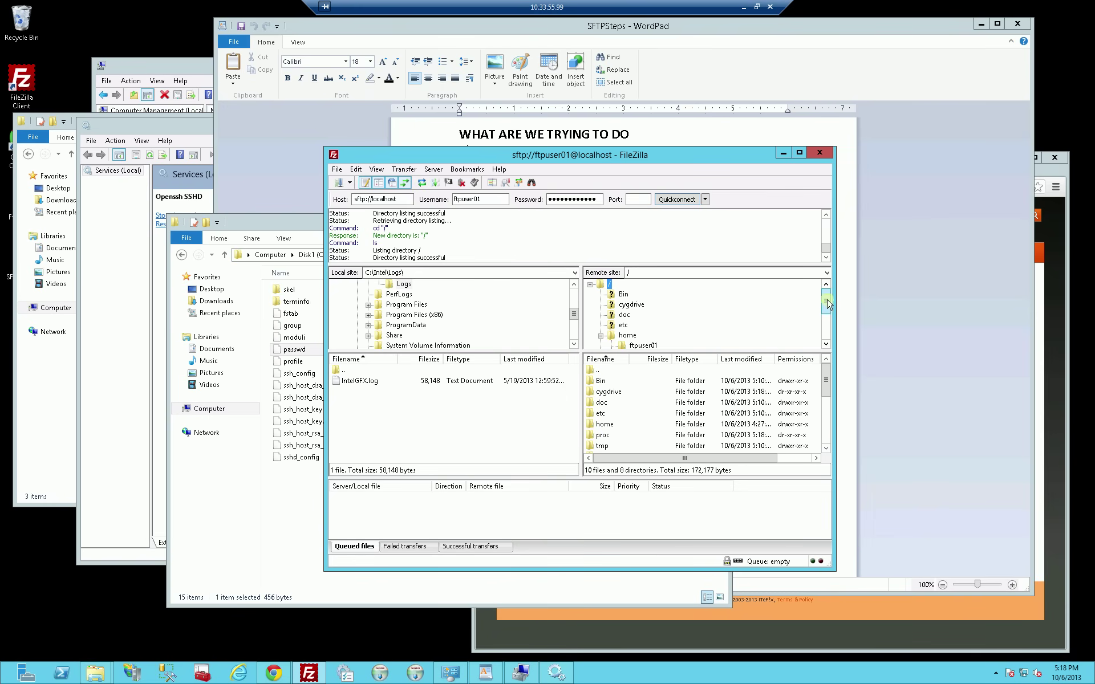
mouse_move(826, 315)
mouse_down()
mouse_move(827, 333)
mouse_move(827, 308)
mouse_up()
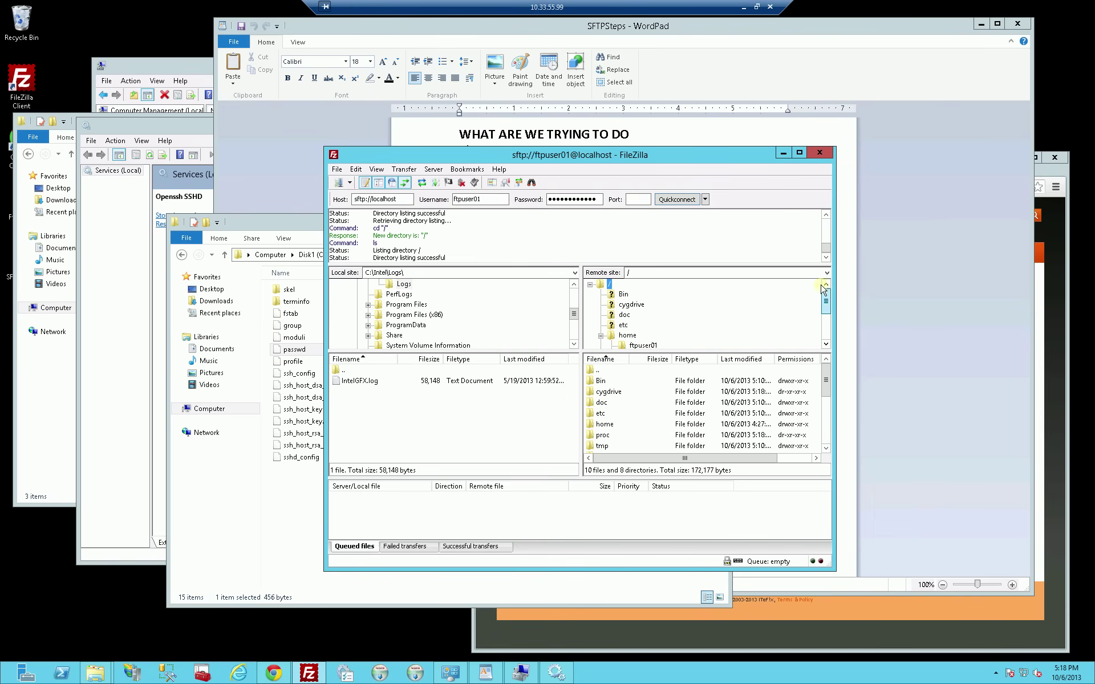
click(614, 295)
click(627, 305)
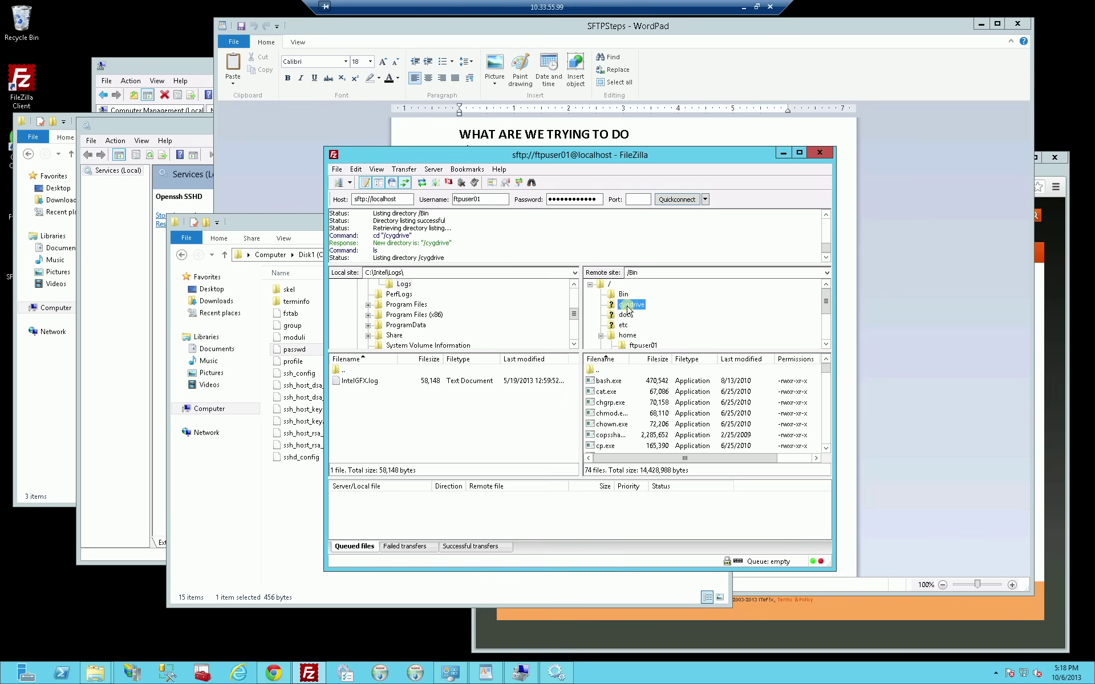
click(626, 316)
click(624, 325)
click(627, 335)
drag(826, 301, 825, 310)
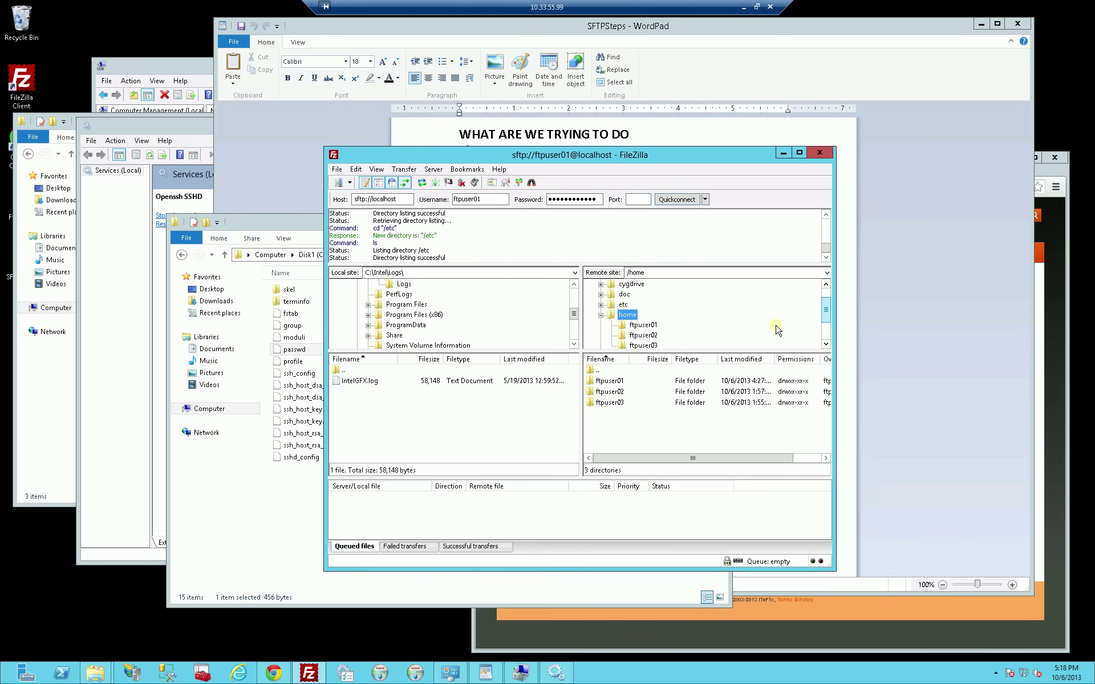
click(640, 326)
click(628, 315)
drag(828, 315, 826, 305)
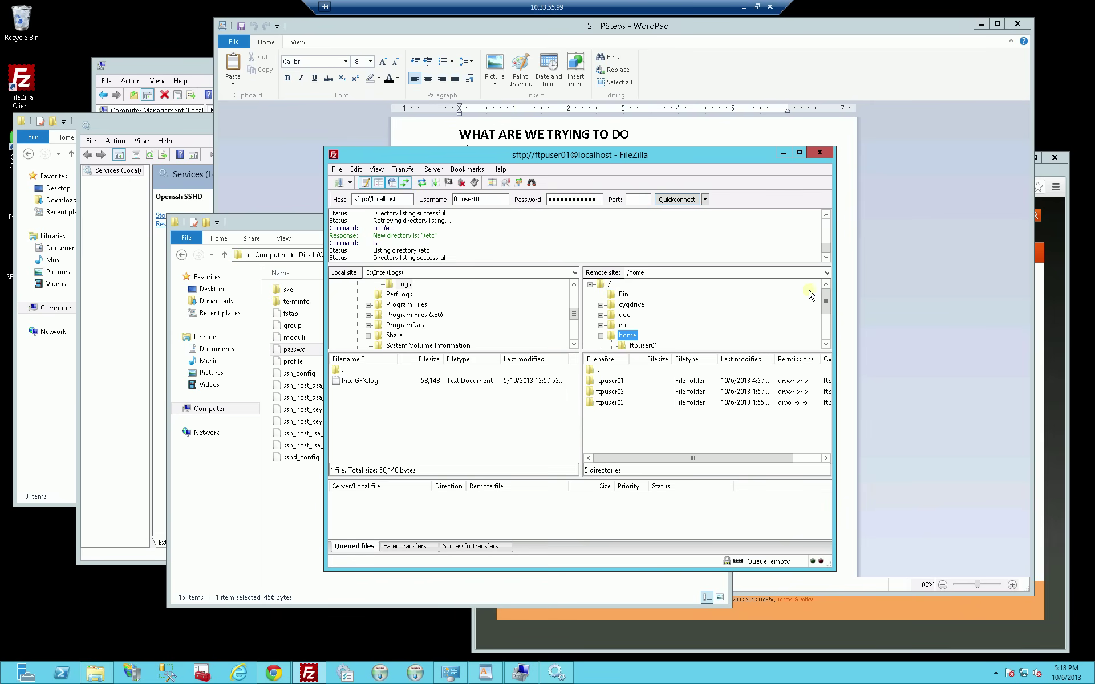
click(625, 296)
click(609, 287)
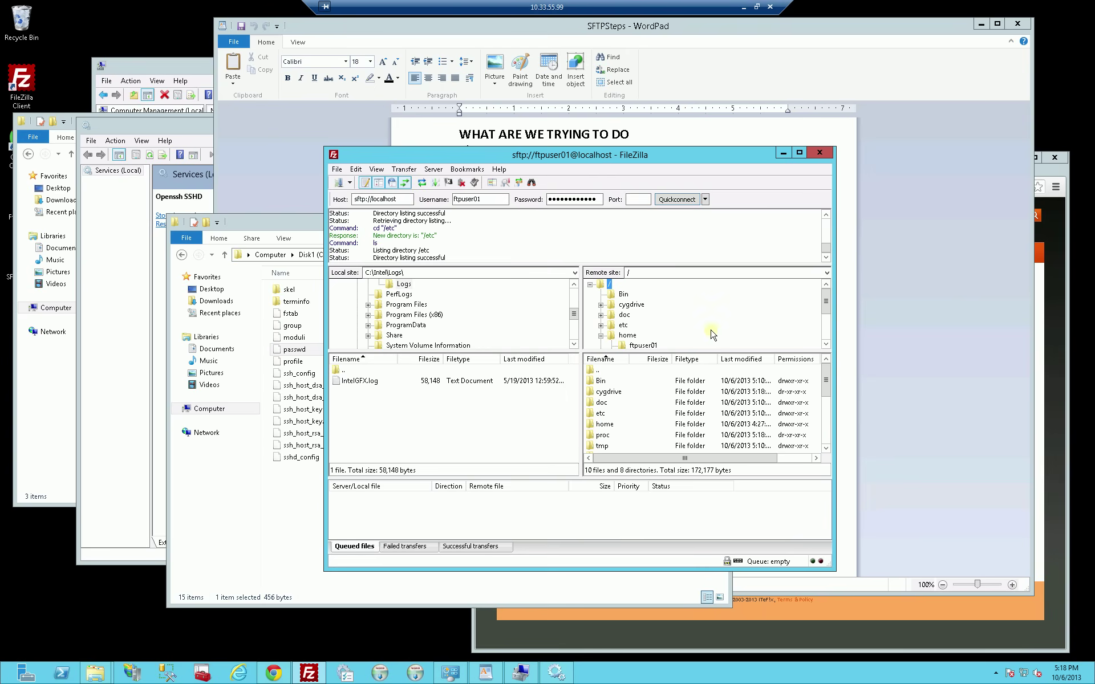
drag(494, 153, 610, 209)
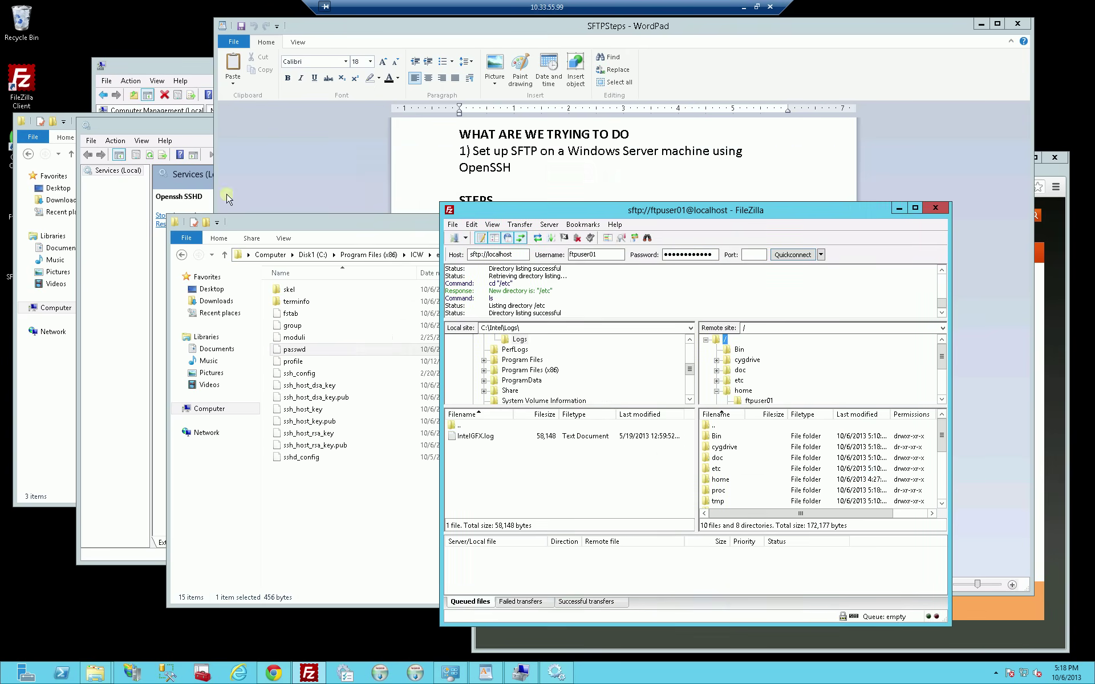
Cycle through the FtpRoot, etc and FileZilla windows and reposition FileZilla.
click(46, 483)
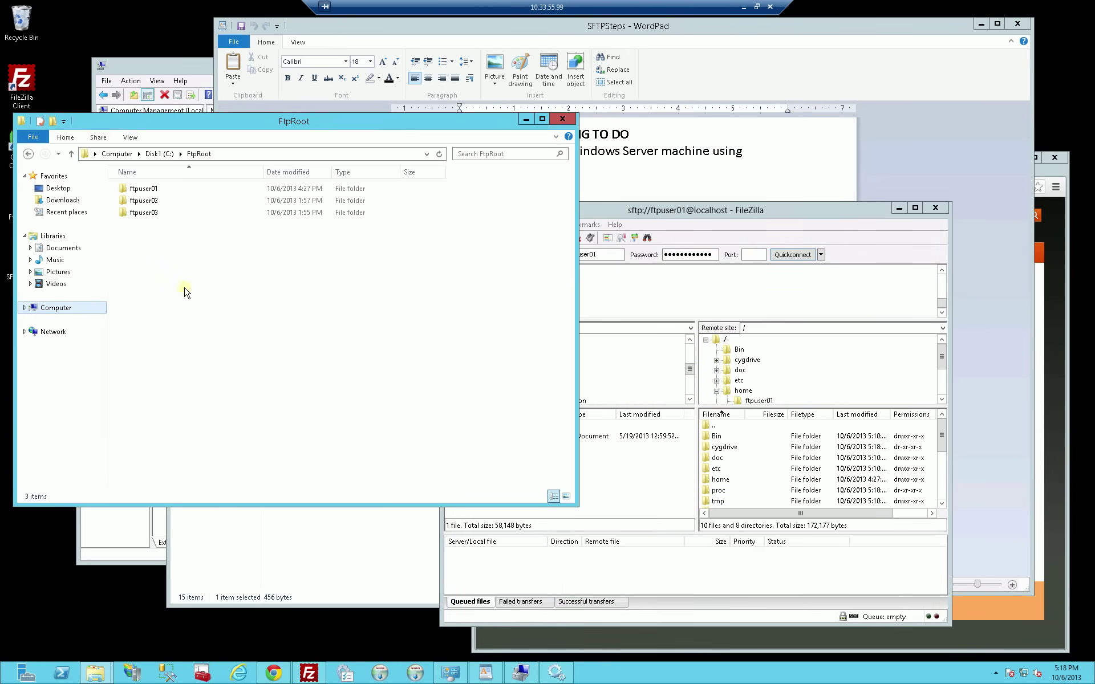
click(206, 575)
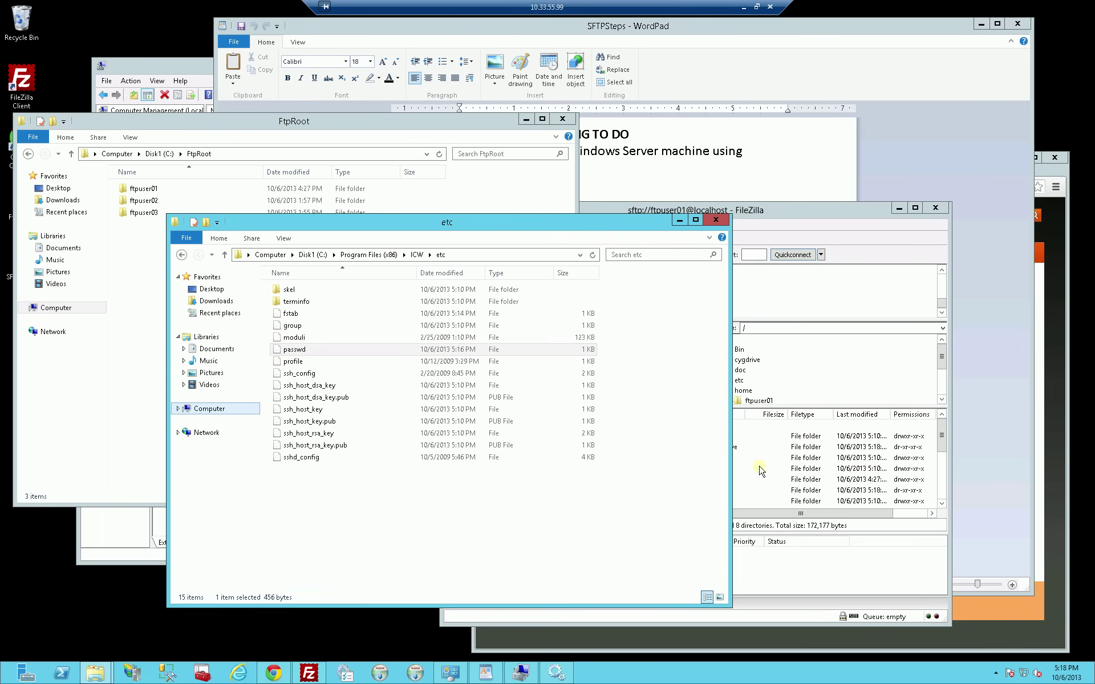
click(758, 460)
click(743, 427)
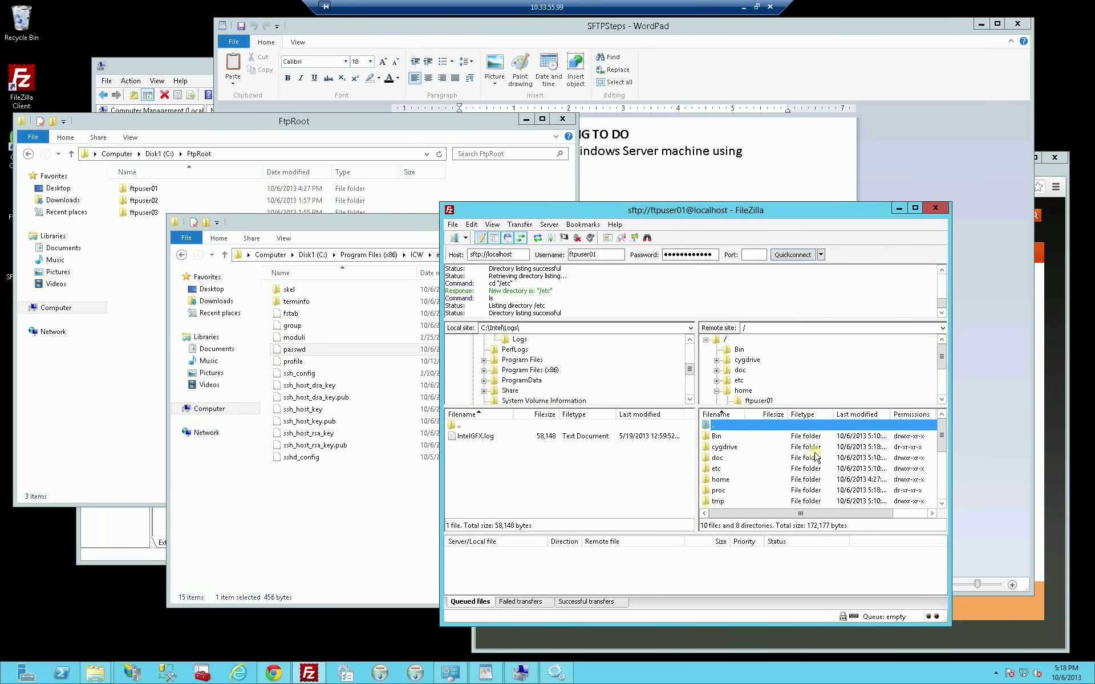
mouse_move(943, 437)
mouse_down()
mouse_move(943, 478)
mouse_move(944, 426)
mouse_up()
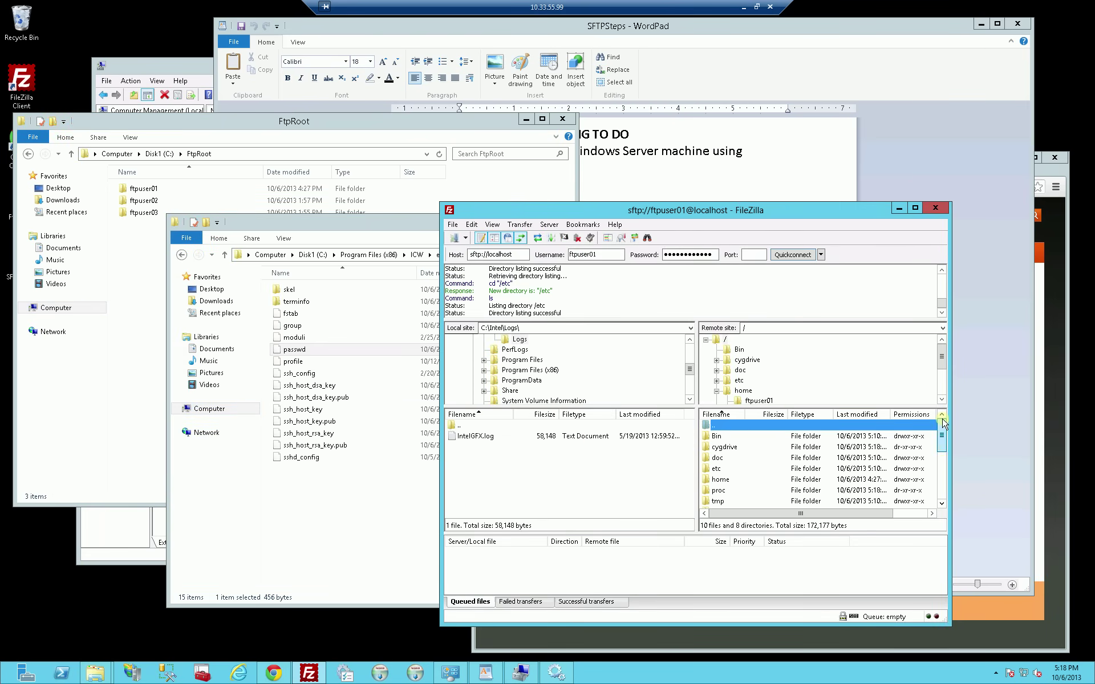
Navigate Explorer up from etc to C:\Program Files (x86) and bring up ICW's context menu.
click(383, 501)
click(417, 254)
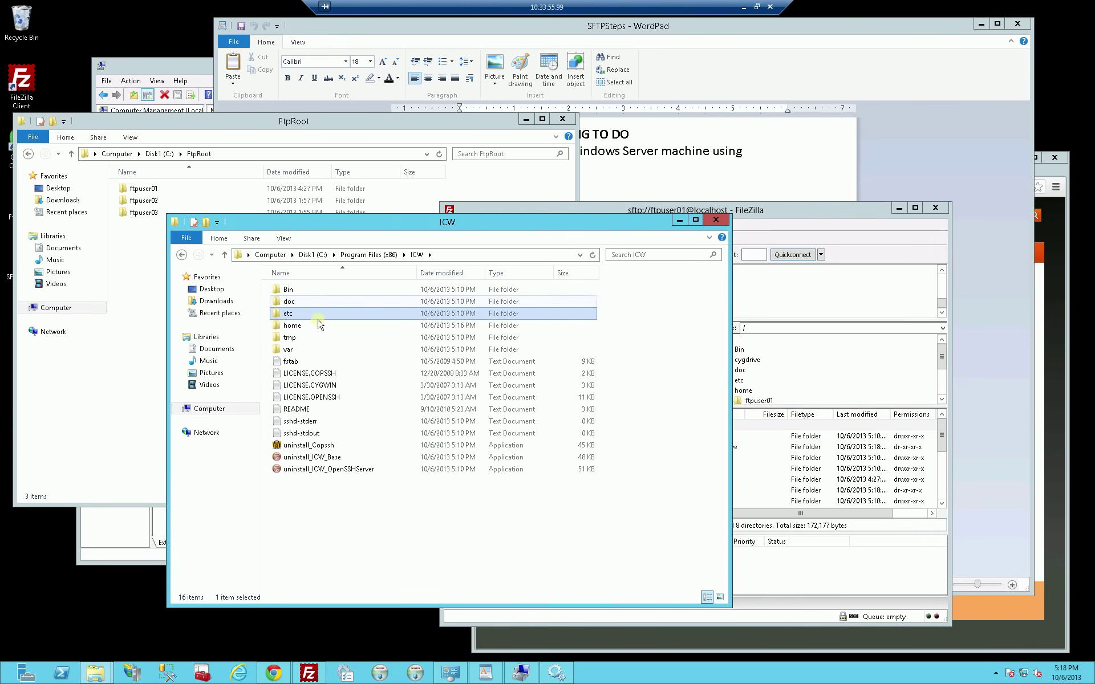
click(371, 255)
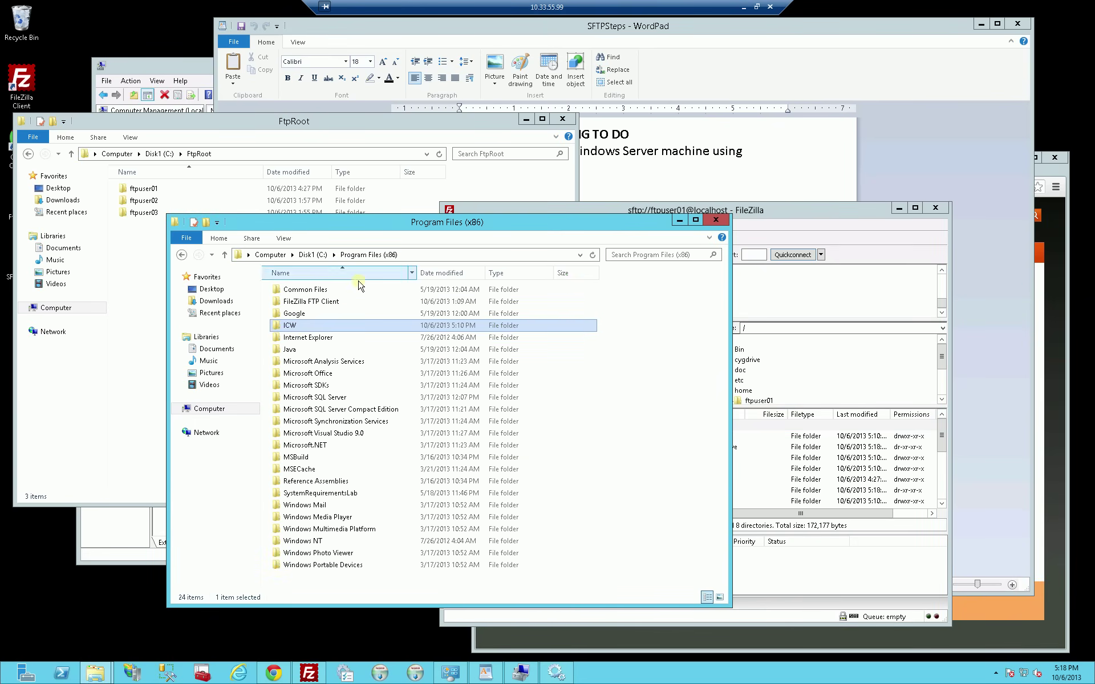
right_click(289, 325)
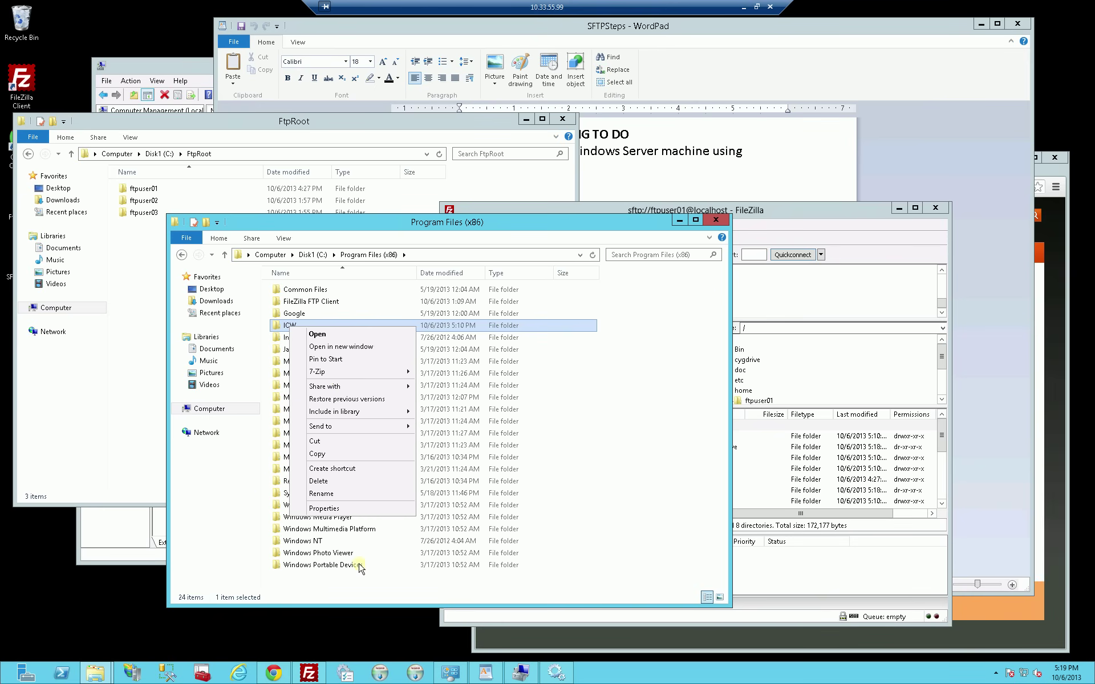
Add the FTP Users group to the ICW folder's security permissions.
click(350, 509)
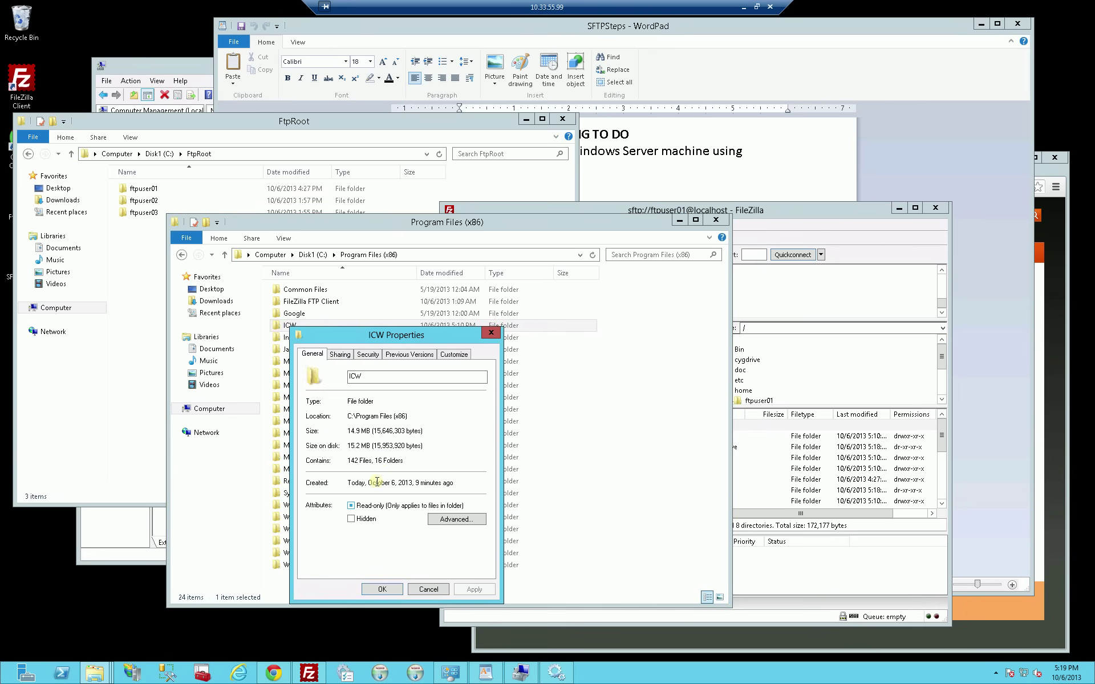
click(377, 359)
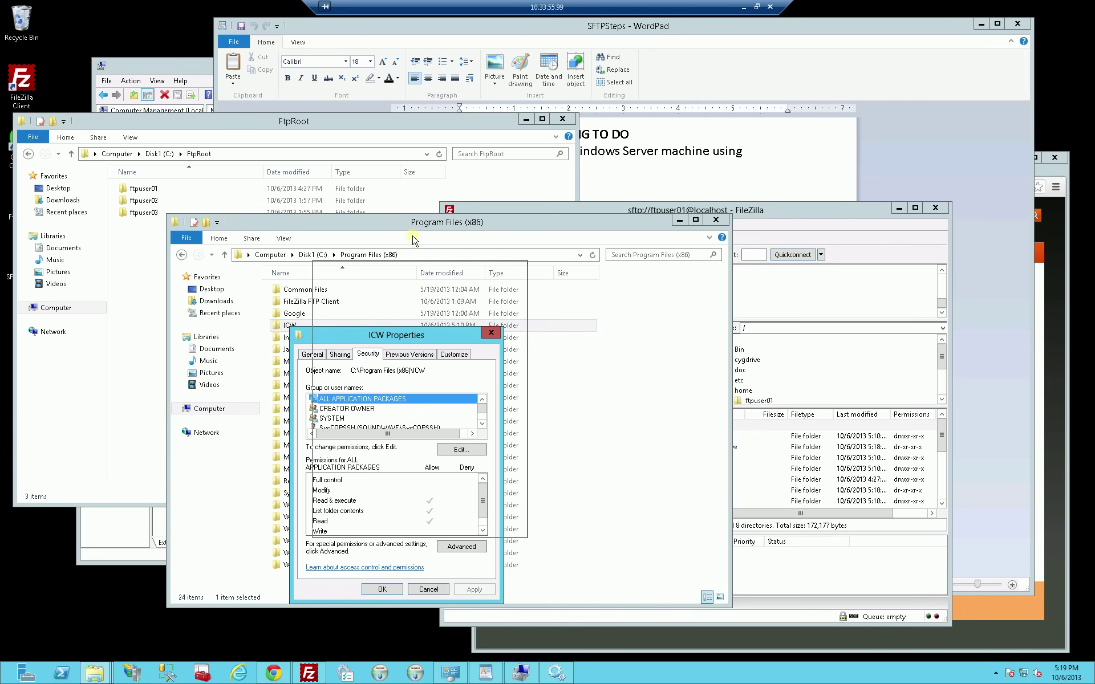
drag(402, 336, 427, 235)
click(489, 354)
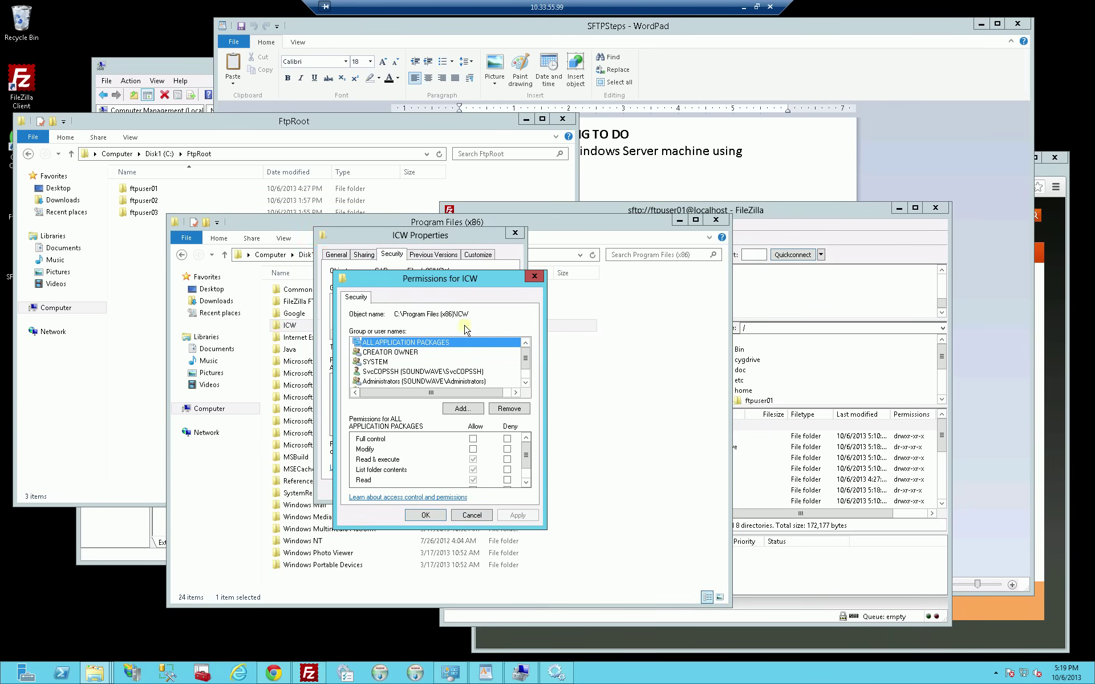
drag(457, 282, 517, 304)
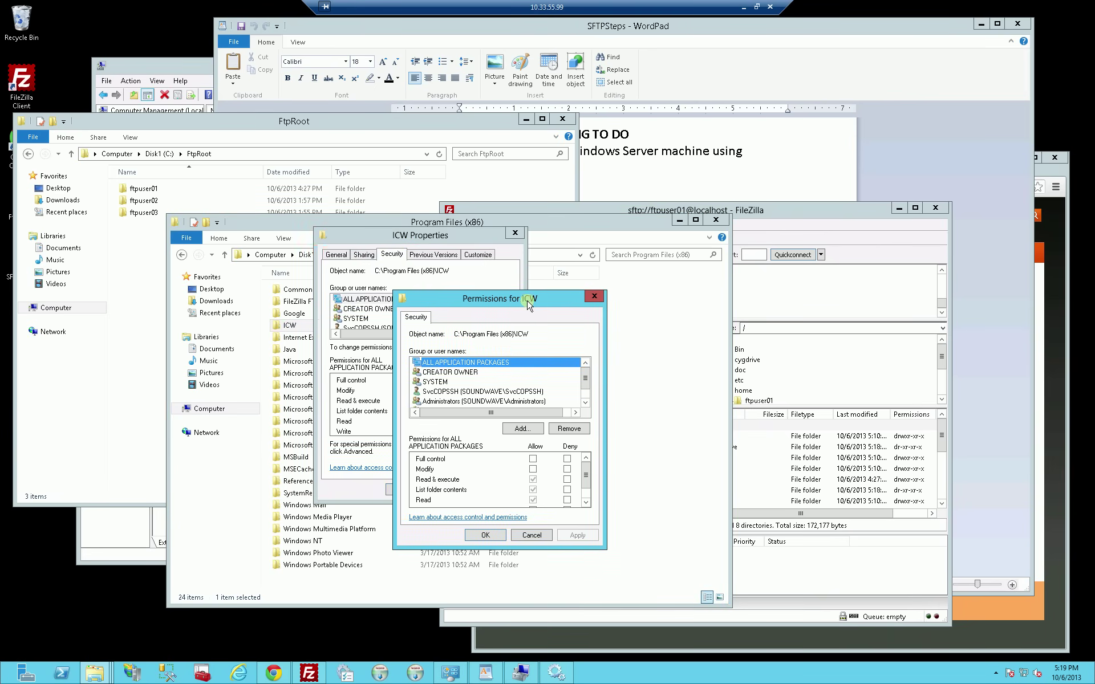
scroll(585, 380, down, 1)
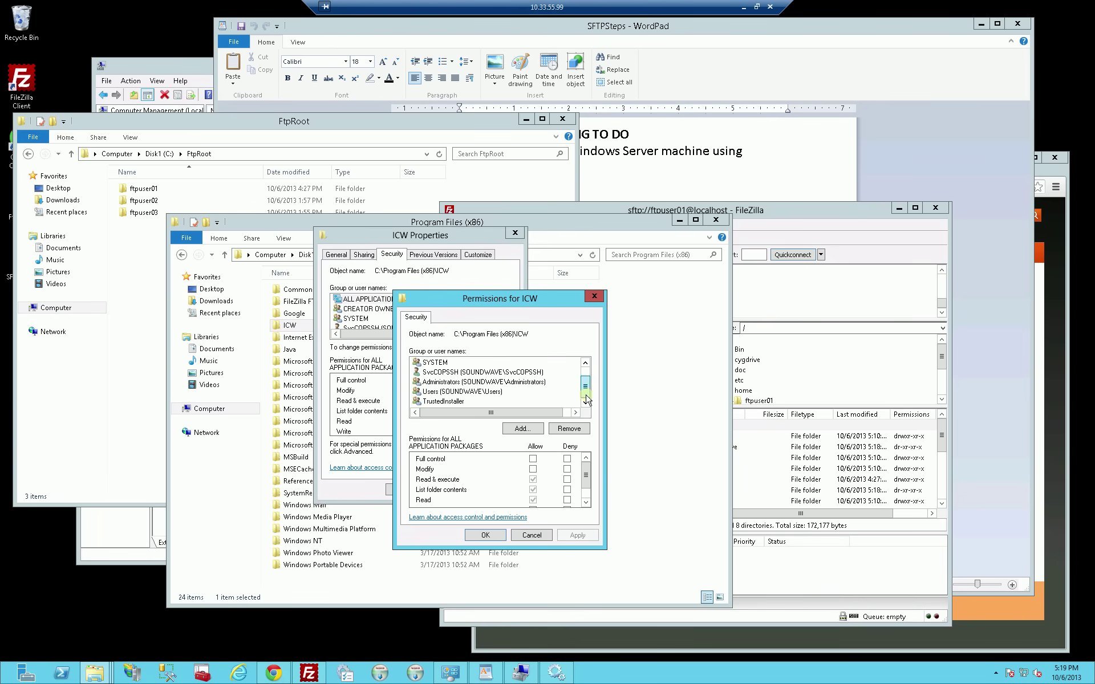
click(527, 429)
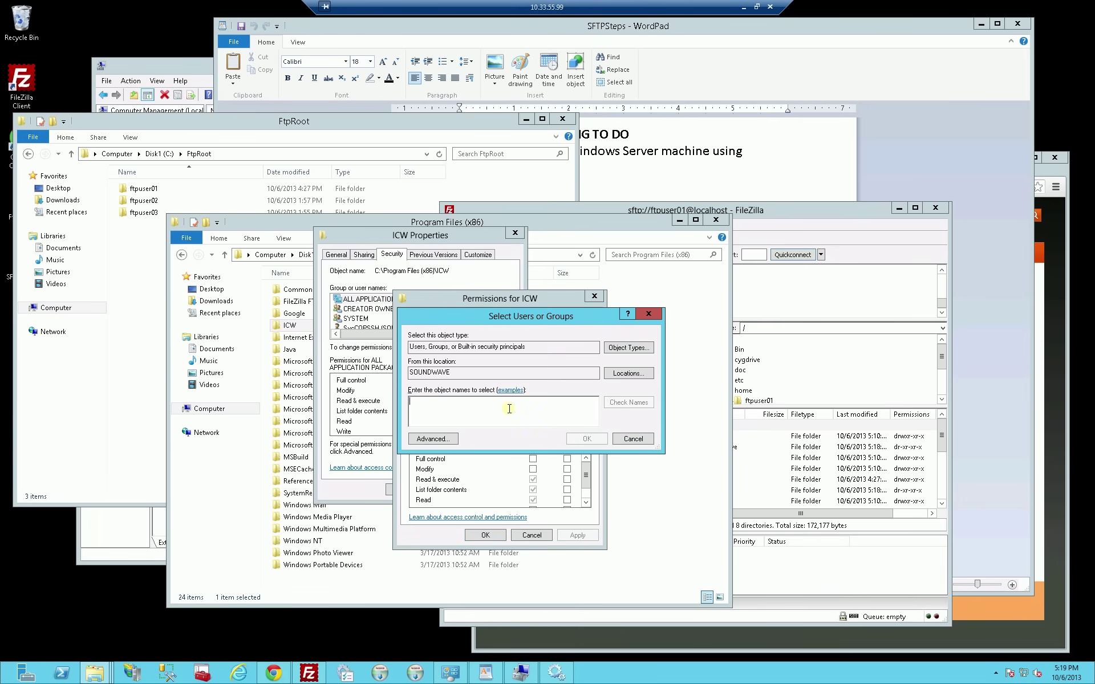
text(FTP Users)
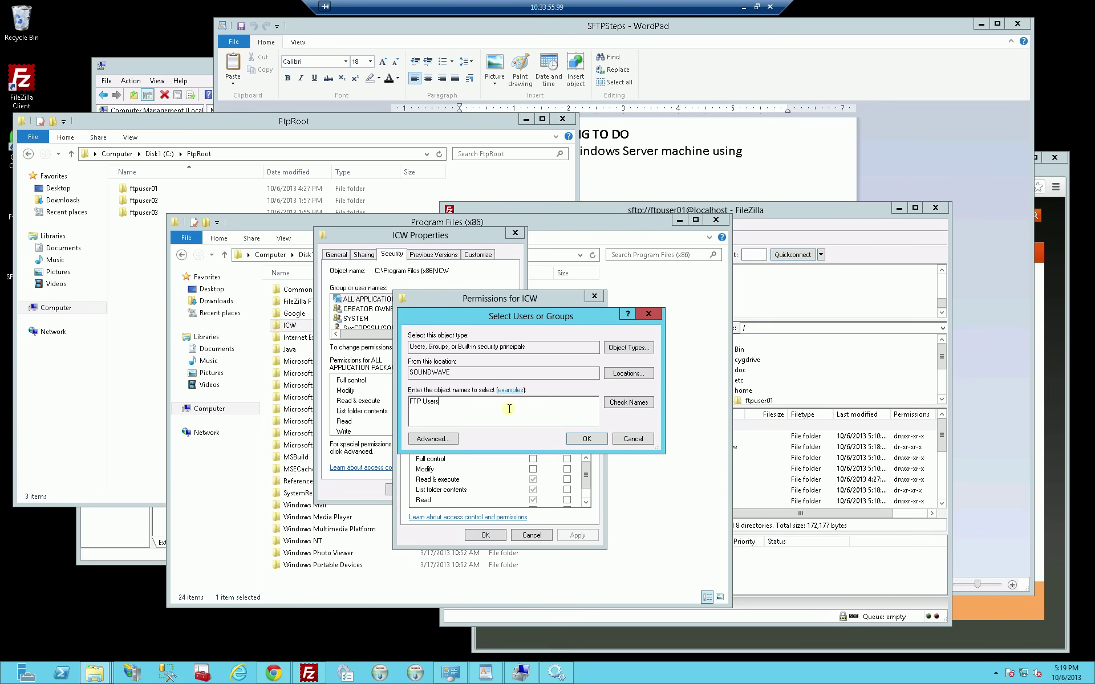
click(588, 441)
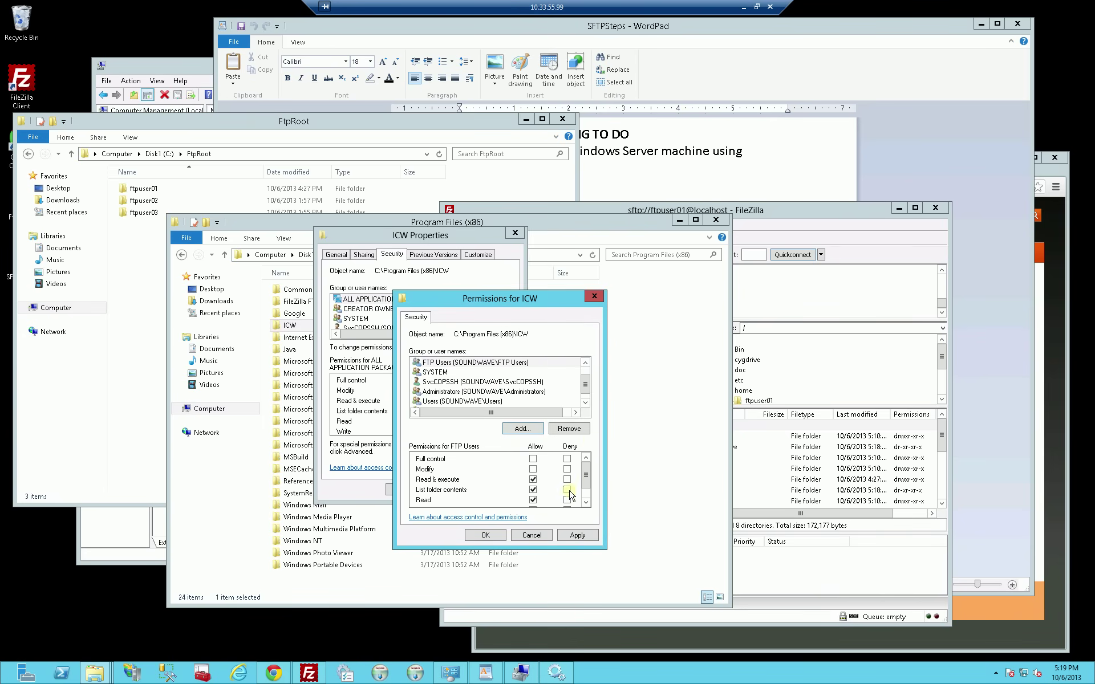
drag(587, 477, 587, 476)
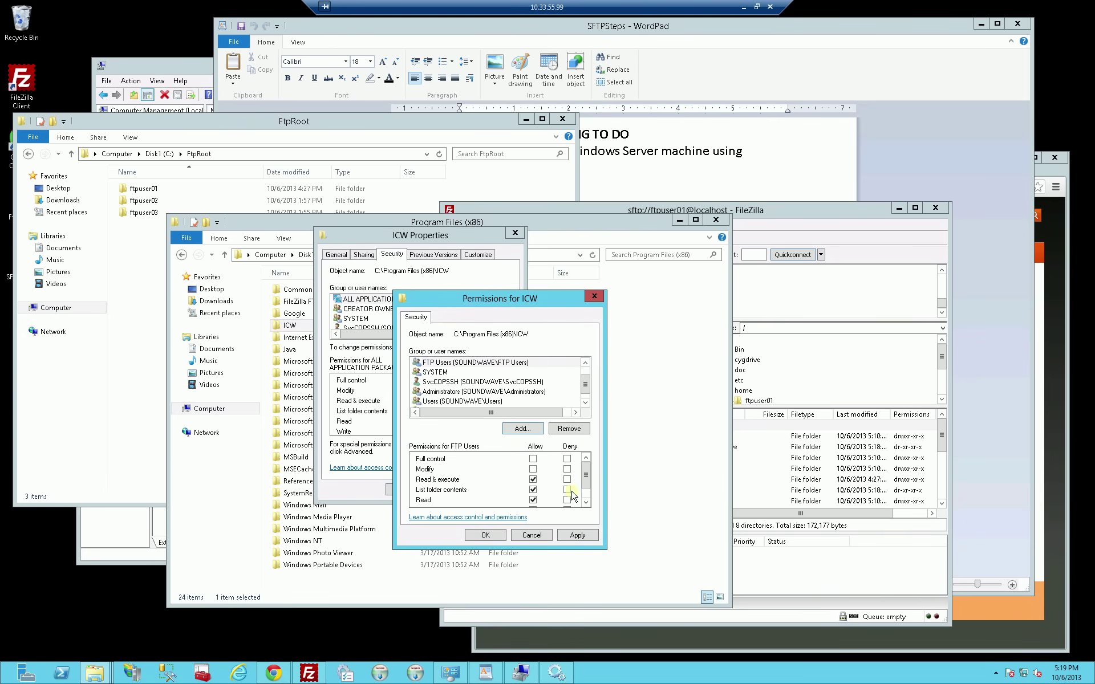
Tick Deny on List folder contents for FTP Users, apply, and accept the warning.
click(489, 363)
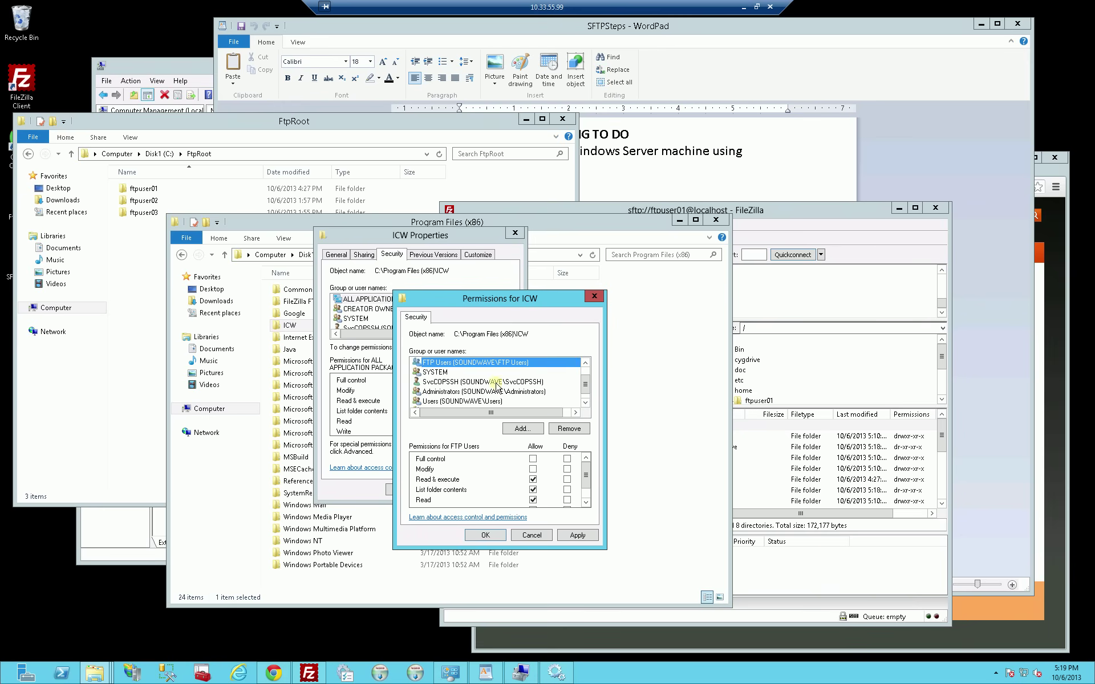
click(568, 490)
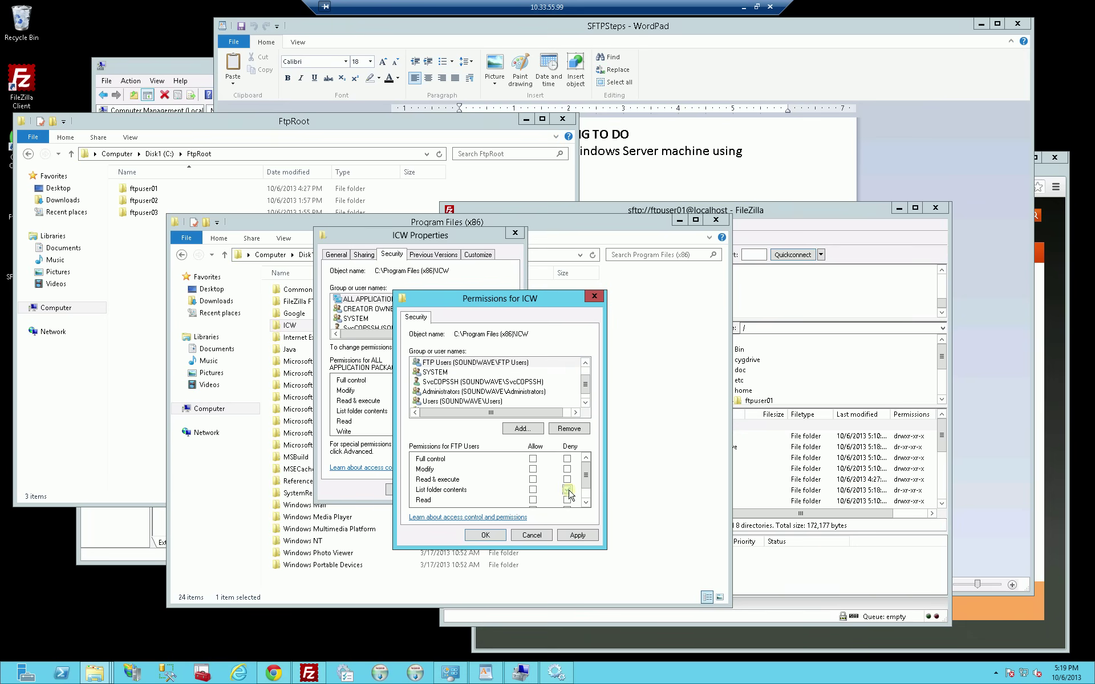
click(578, 535)
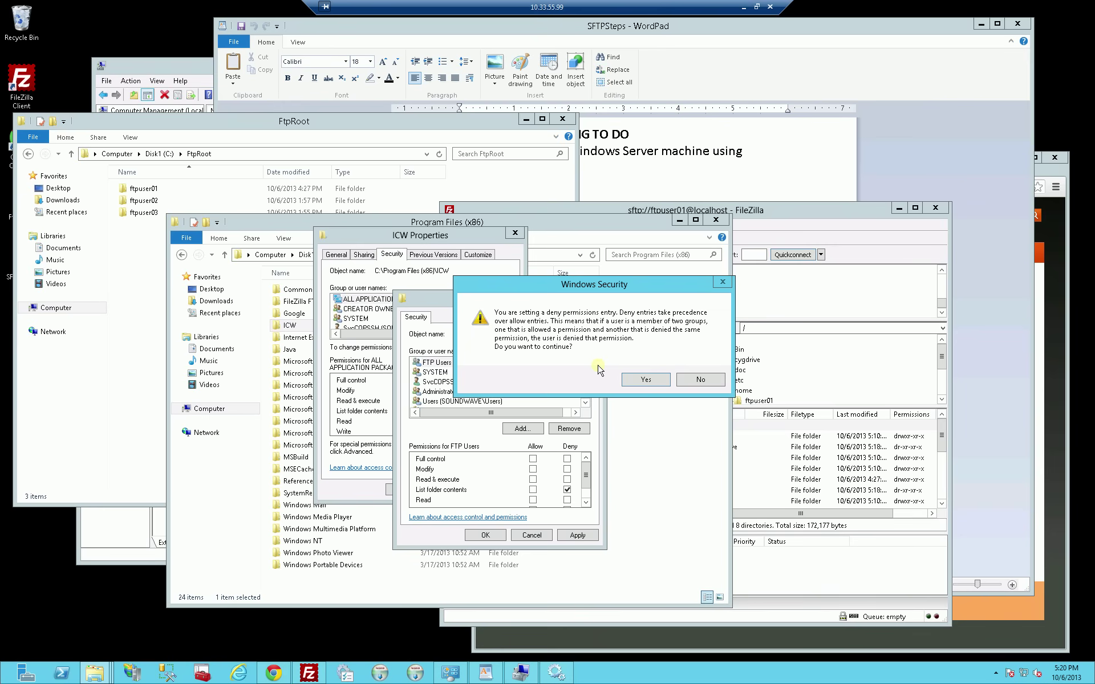
click(638, 383)
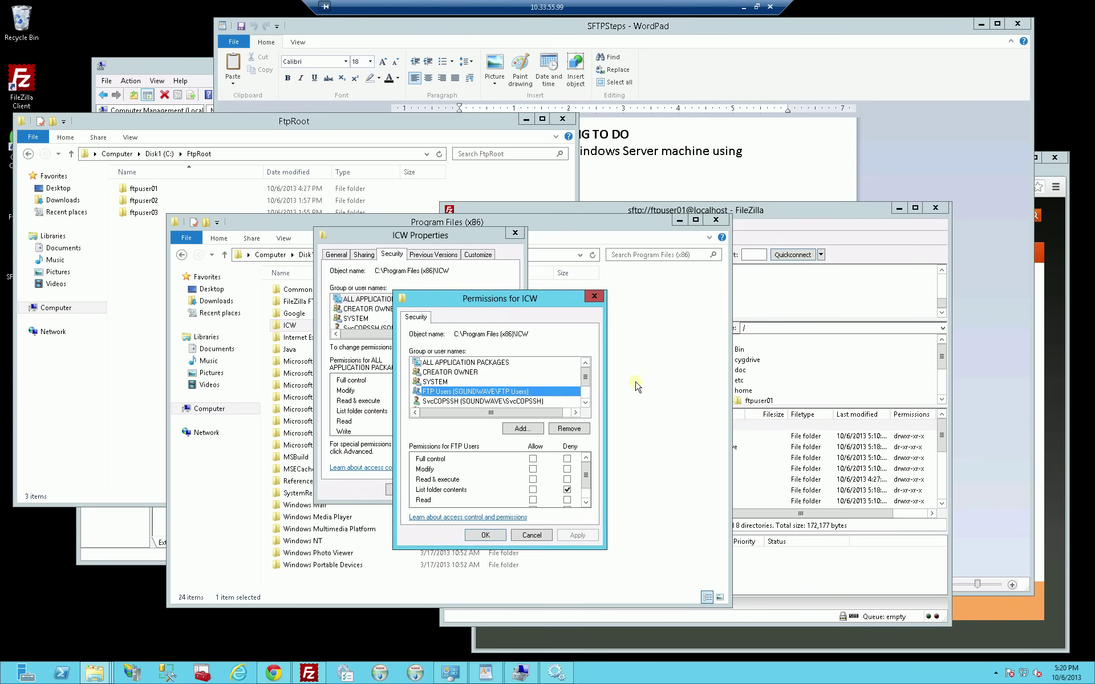
click(486, 537)
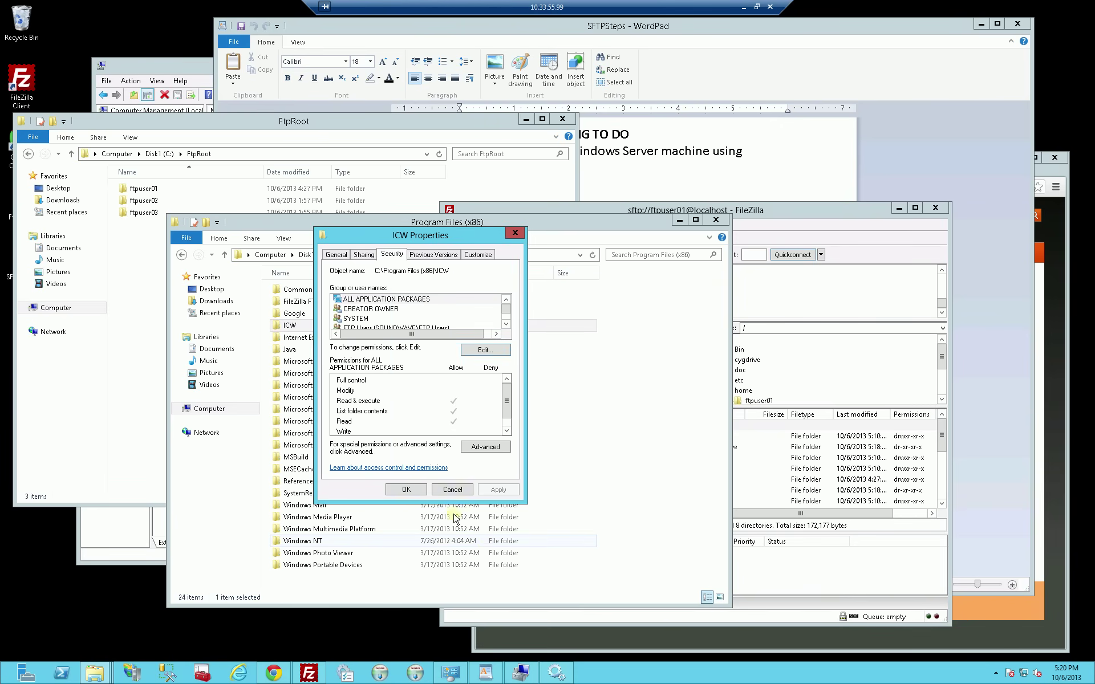
Close ICW's properties, restart FileZilla and reconnect to the saved sftp localhost session.
click(403, 489)
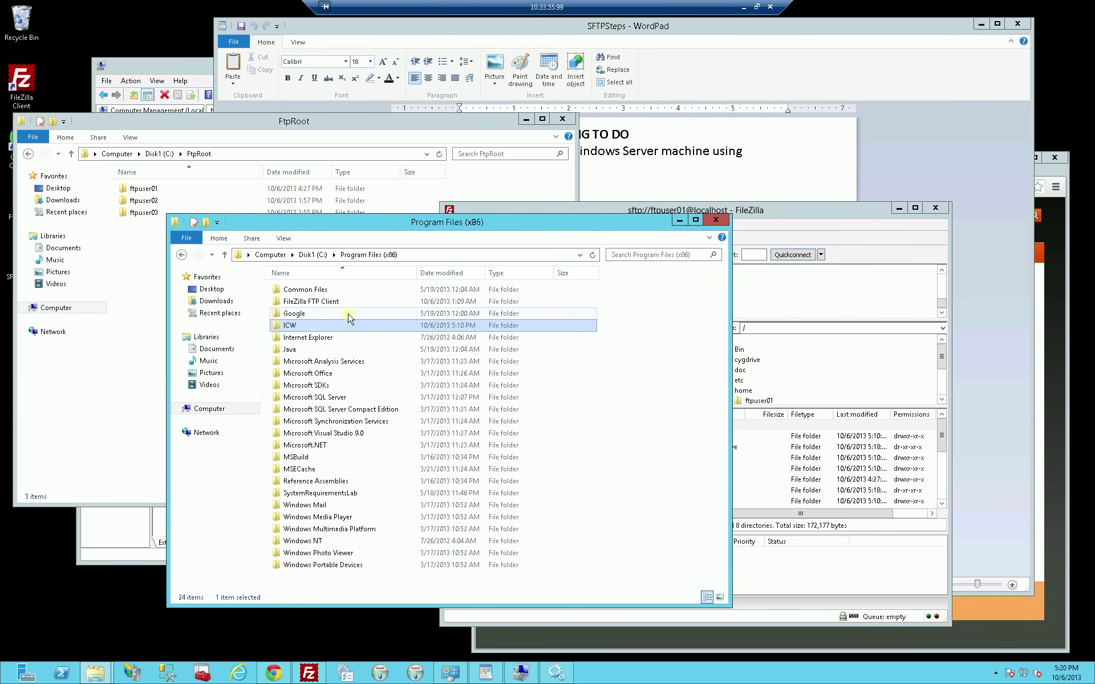
double_click(342, 331)
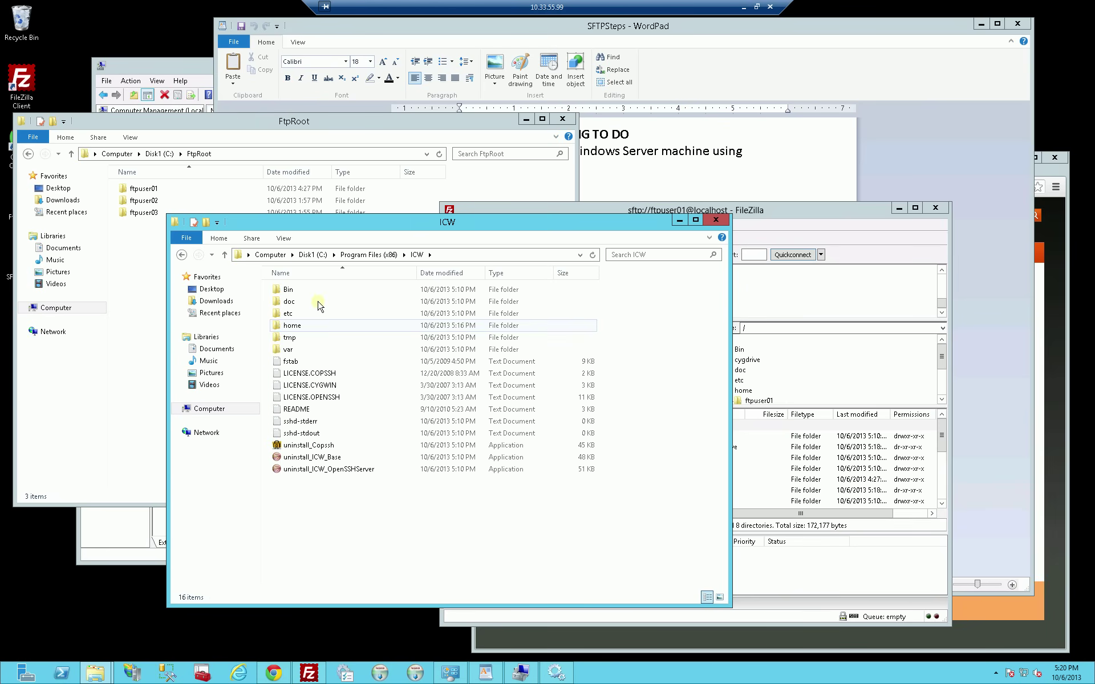
click(883, 258)
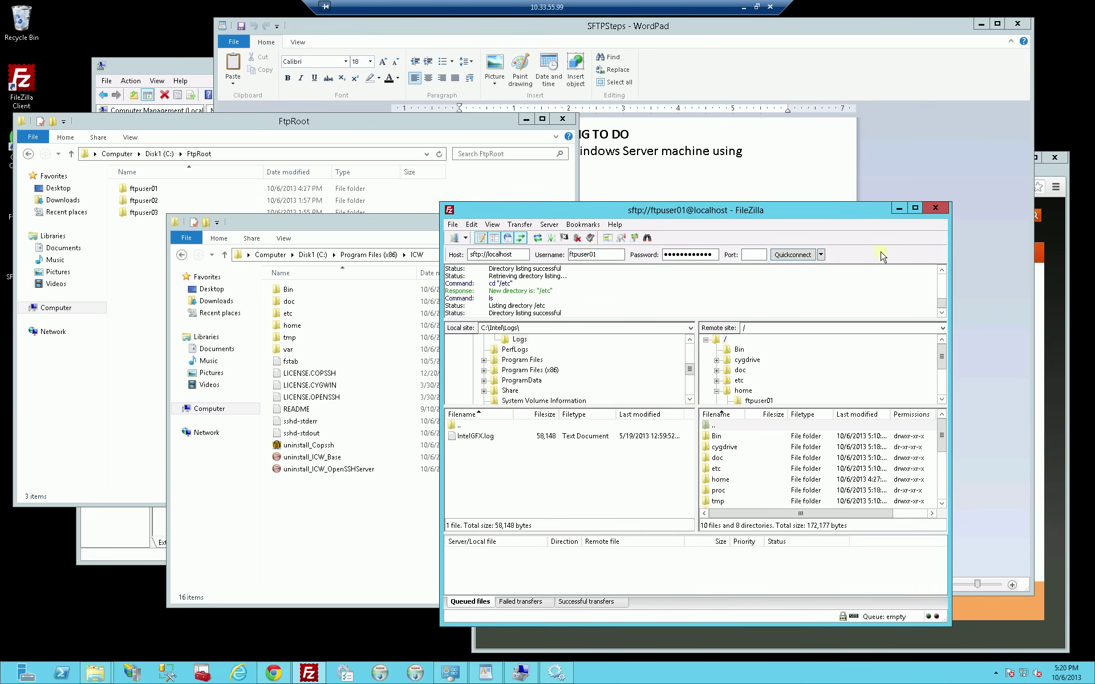
click(933, 207)
click(308, 673)
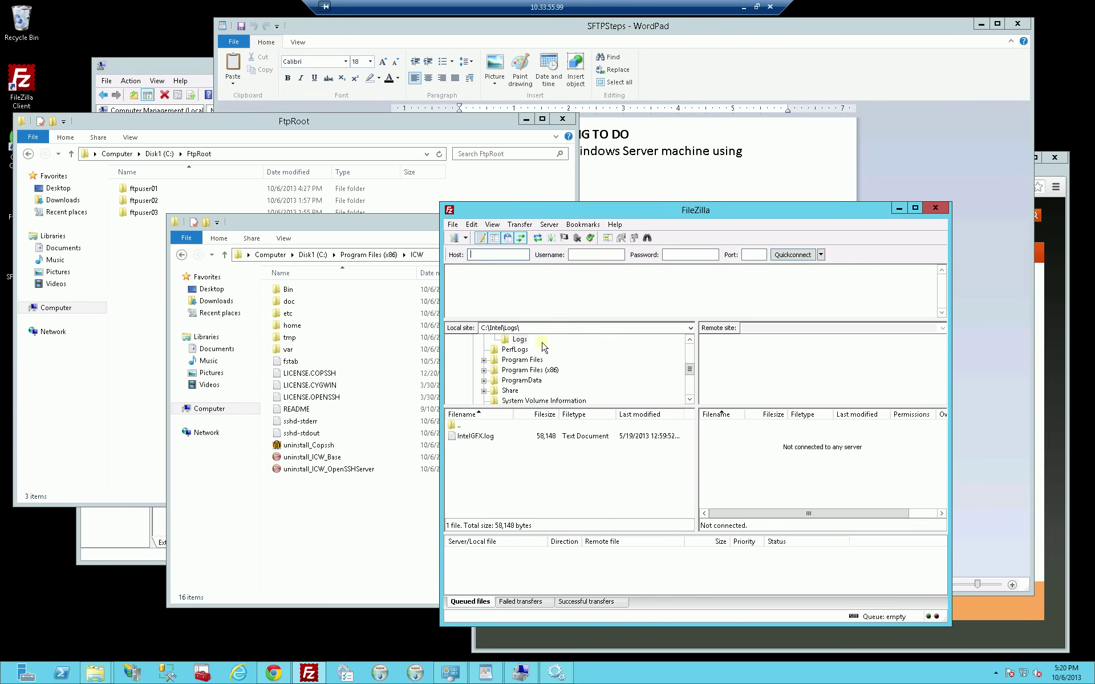
click(821, 255)
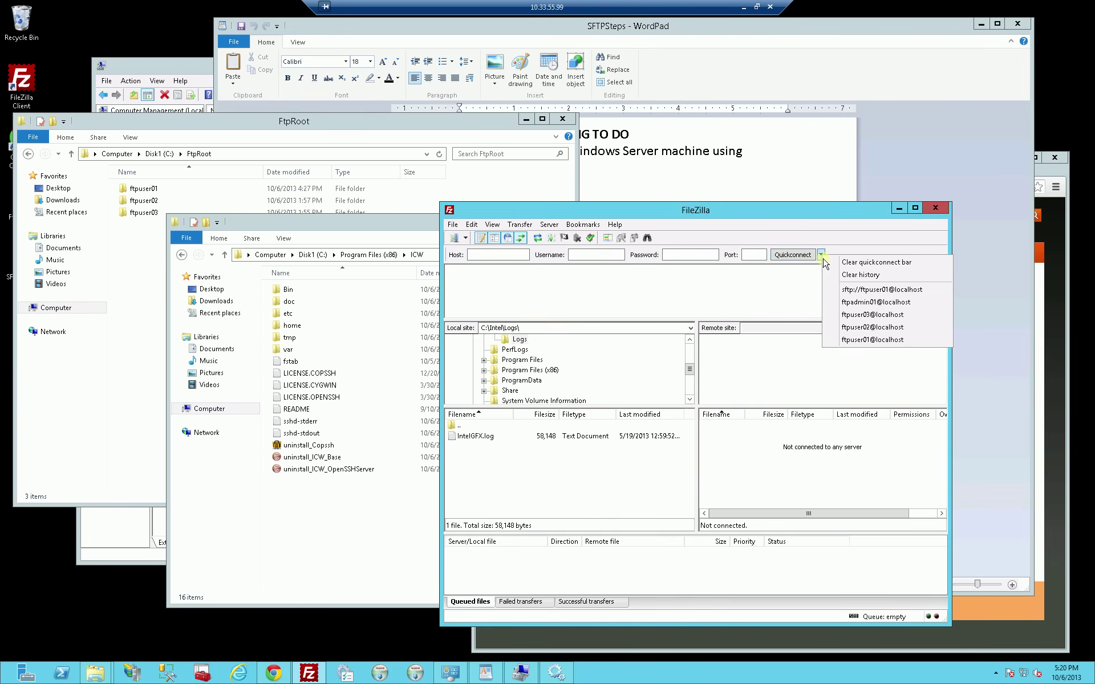
click(855, 290)
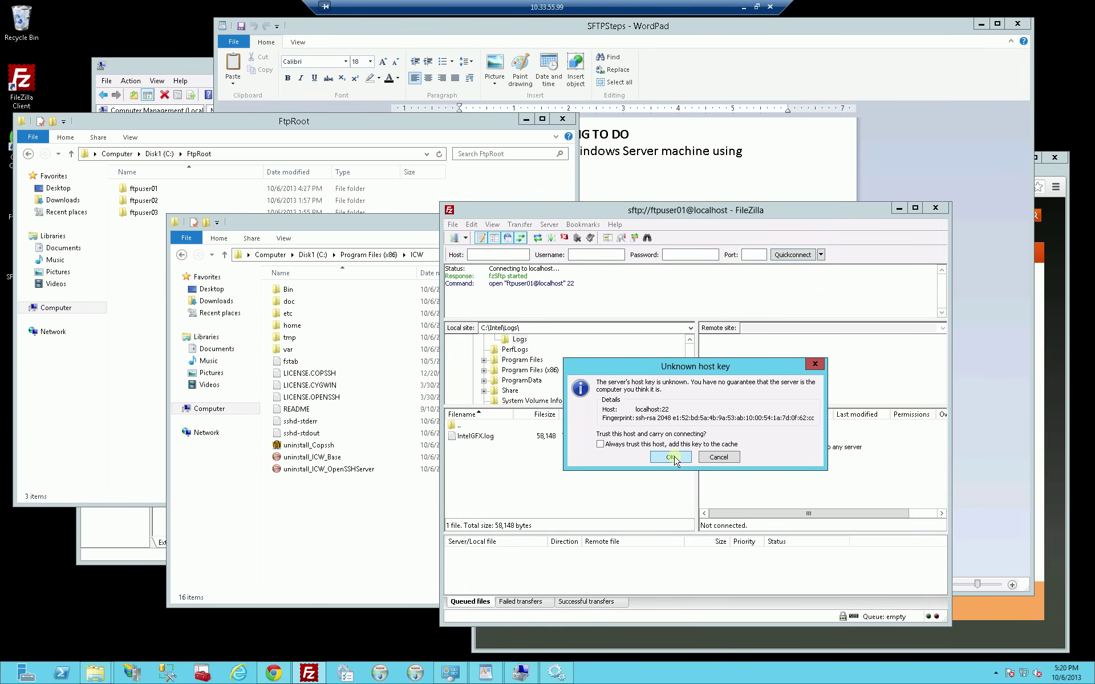
click(671, 457)
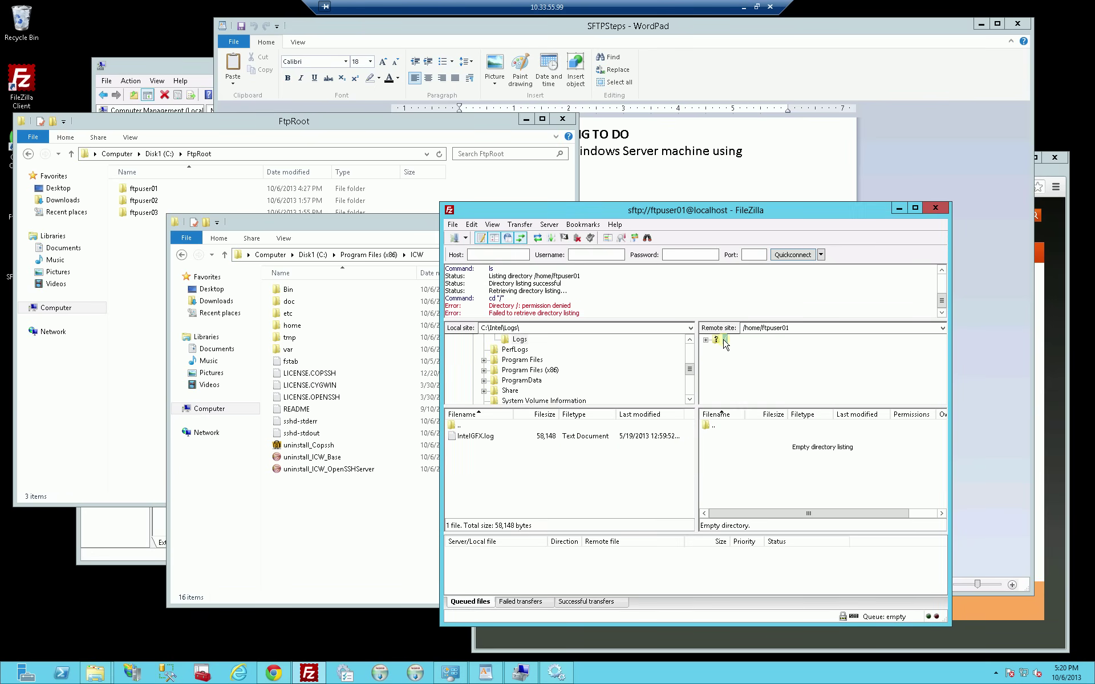
Confirm root / listing is denied while /home and ftpuser03's folder still open.
drag(489, 305, 590, 322)
click(593, 313)
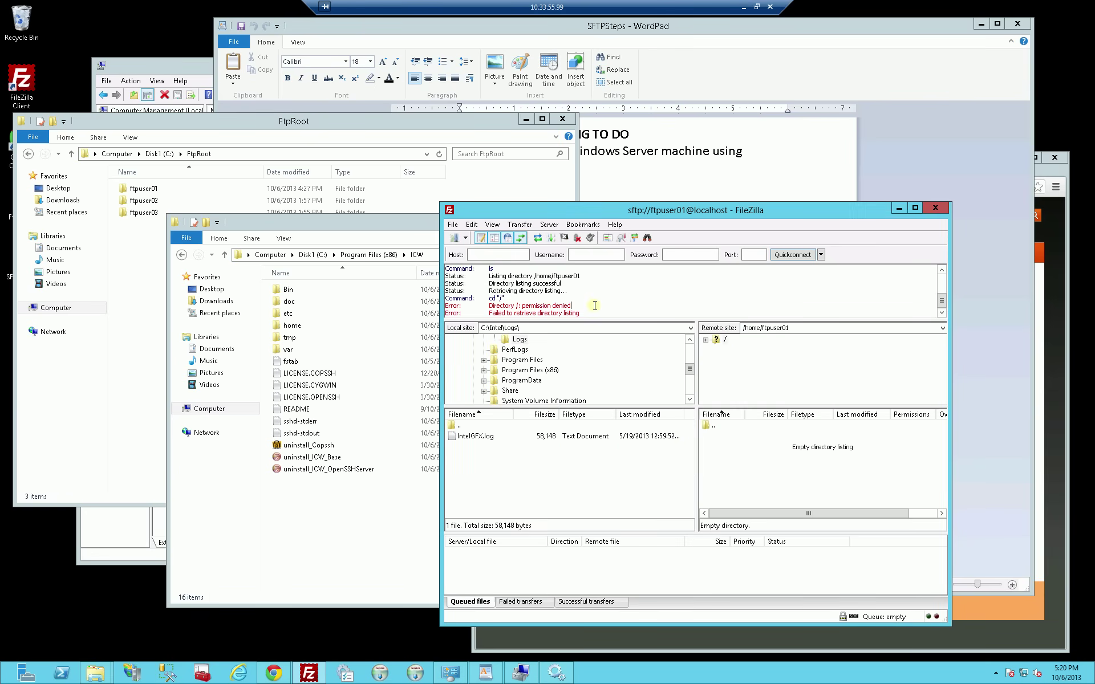
click(722, 340)
click(706, 341)
click(729, 349)
click(725, 340)
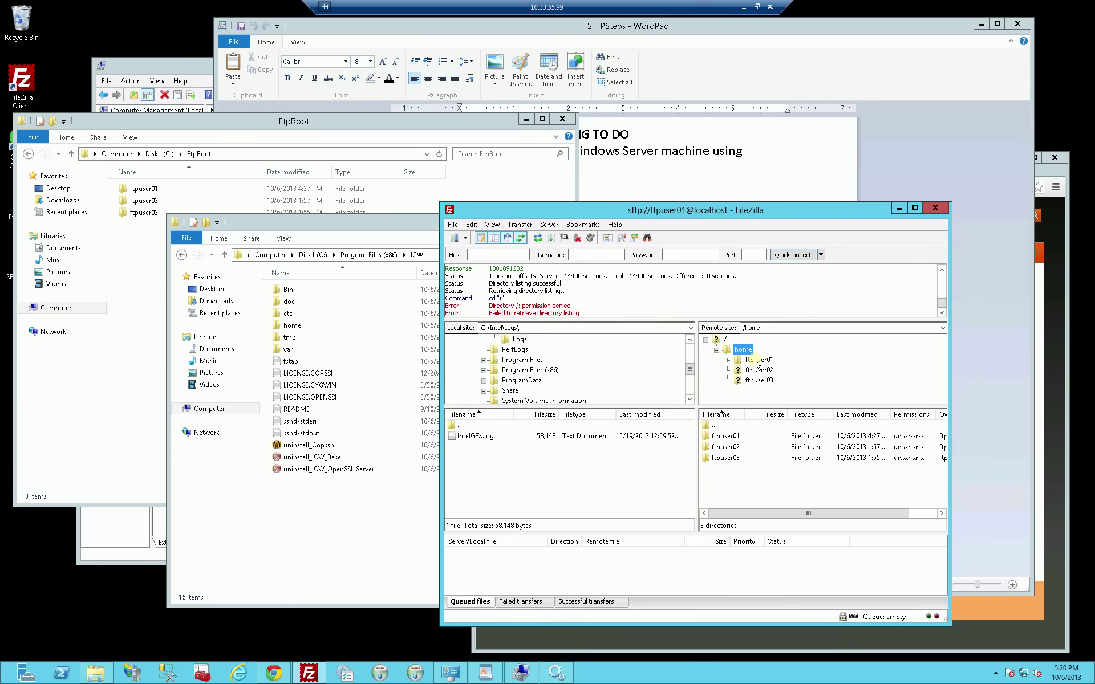
click(755, 381)
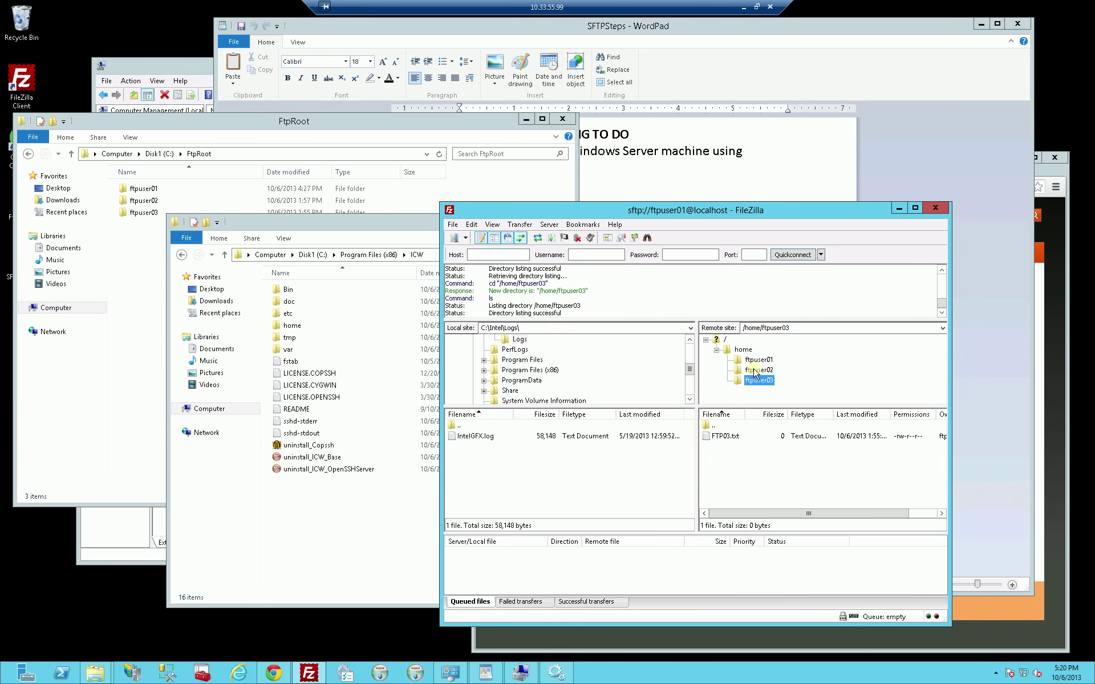
click(741, 350)
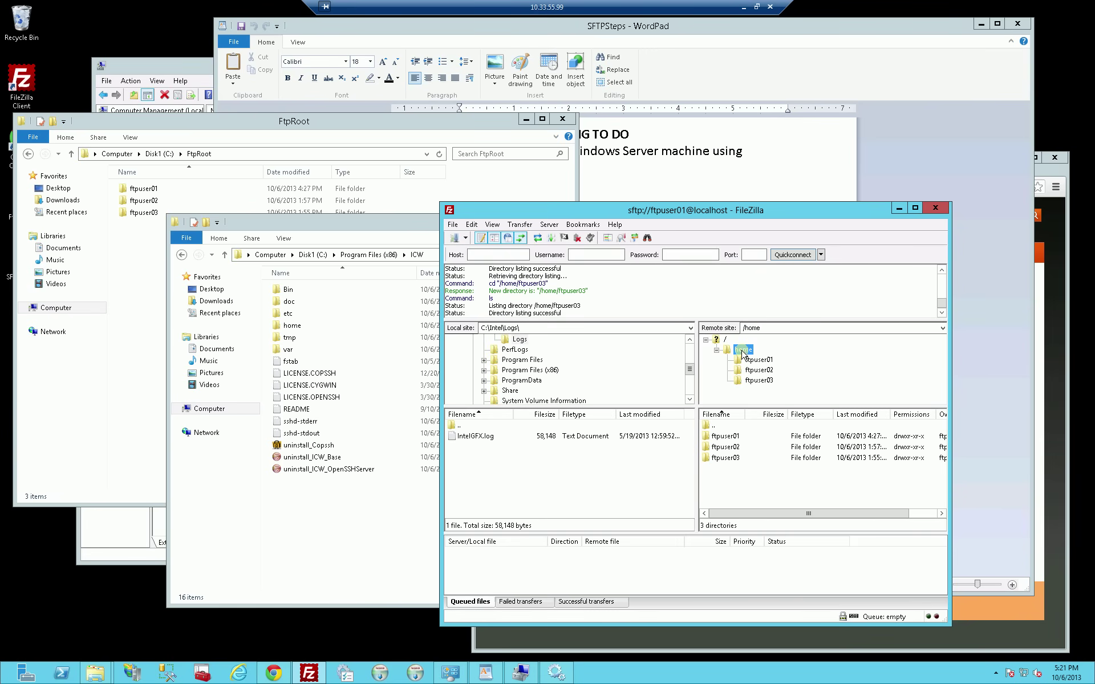
Move the FtpRoot Explorer window up to Disk1 (C:) and bring up FtpRoot's context menu.
click(158, 269)
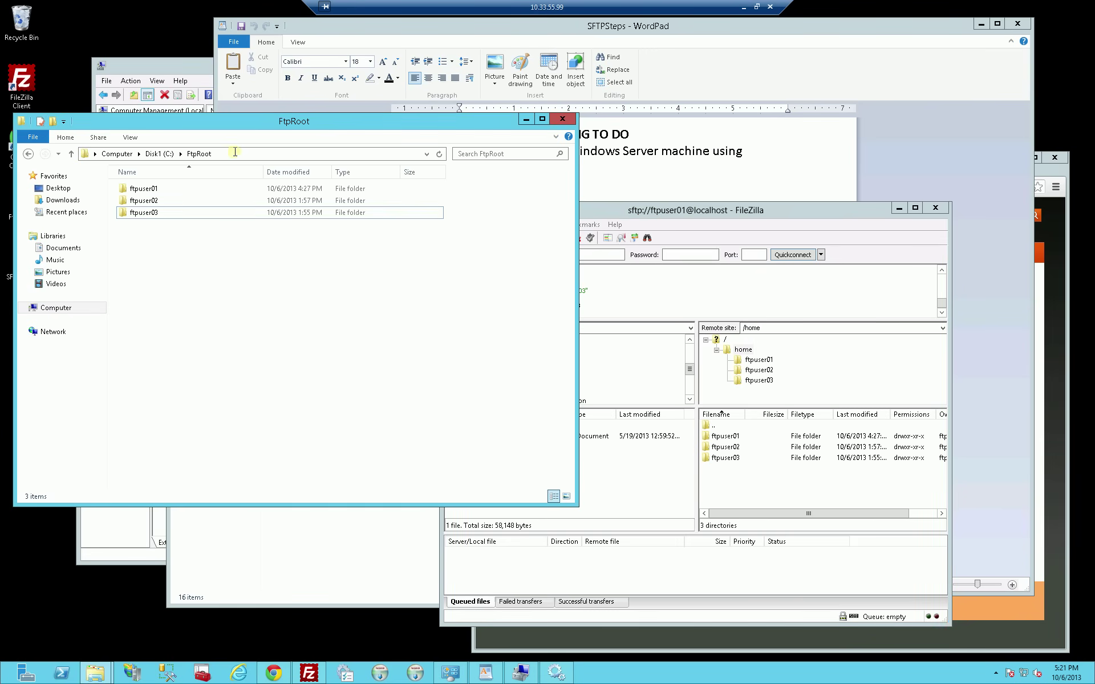
click(234, 152)
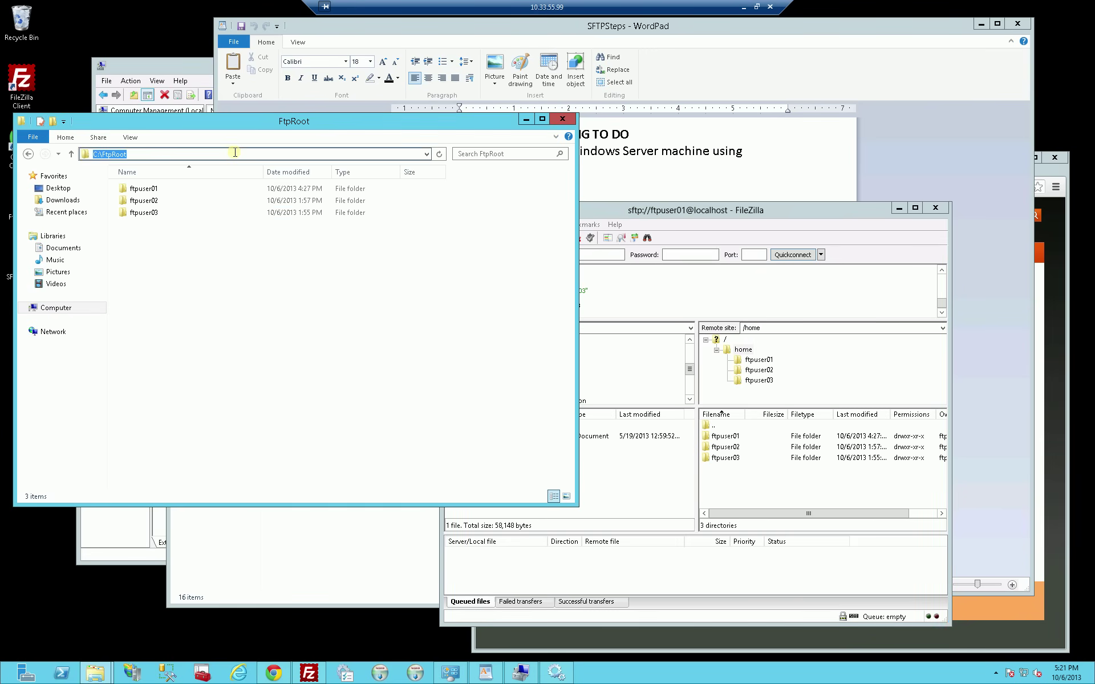
click(230, 297)
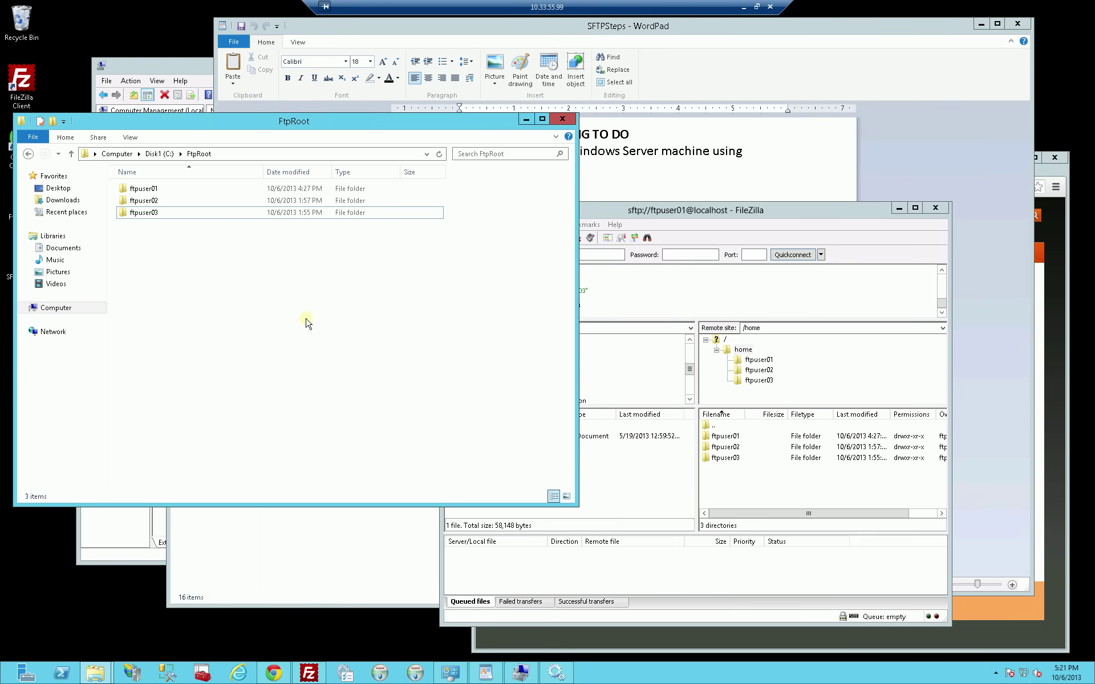
click(743, 352)
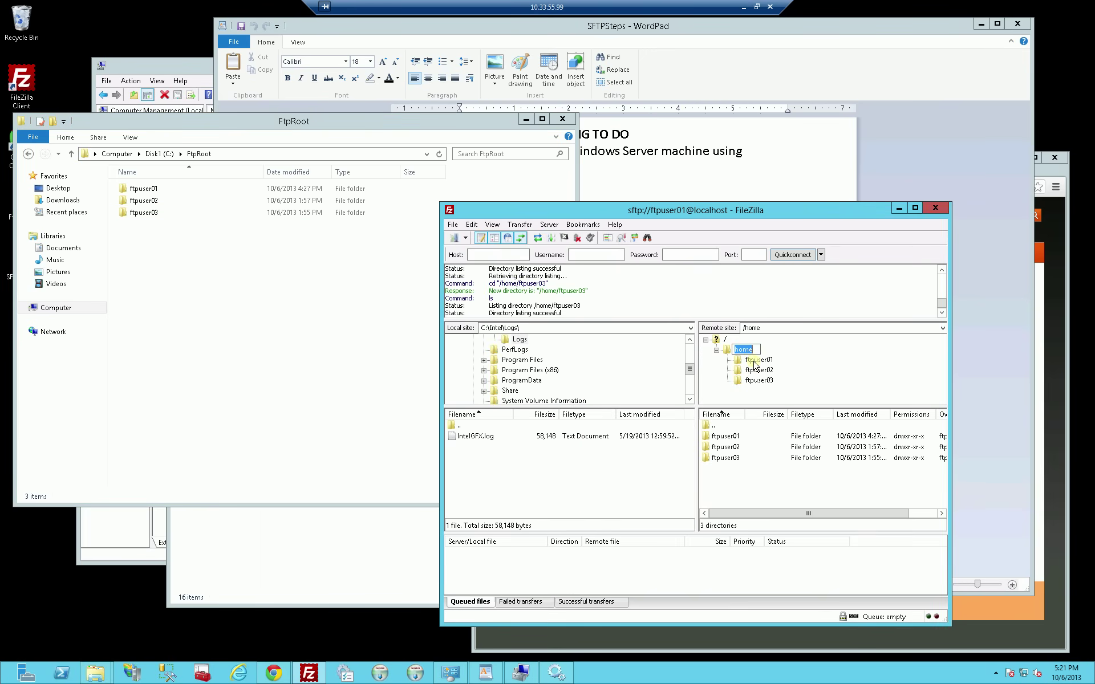
click(236, 273)
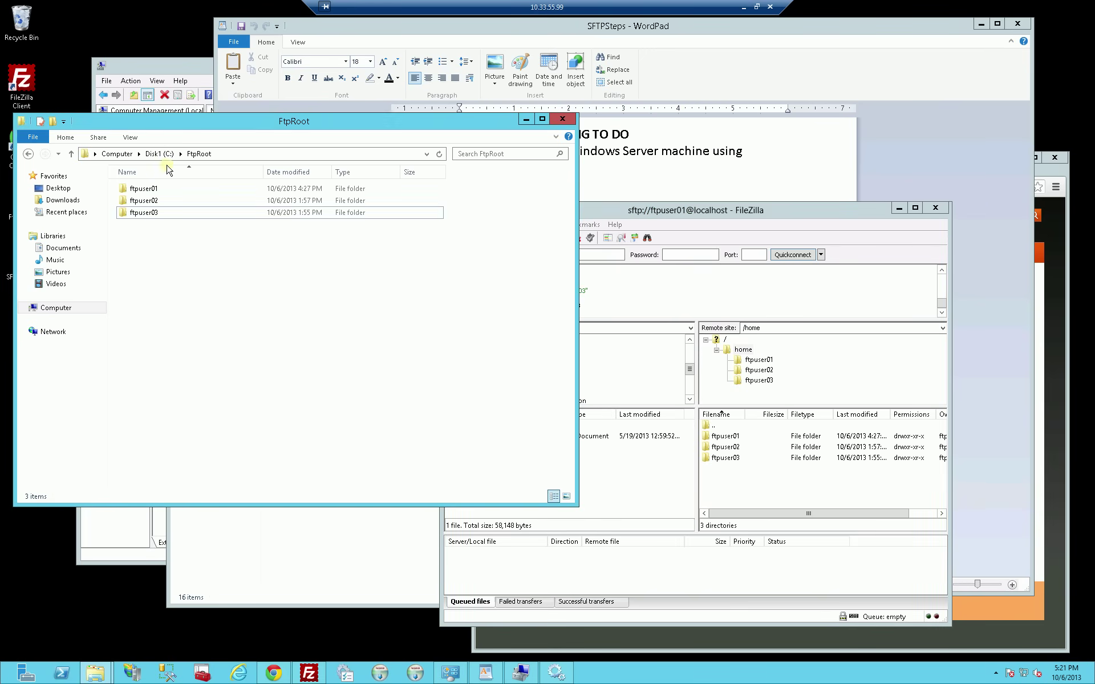
click(159, 154)
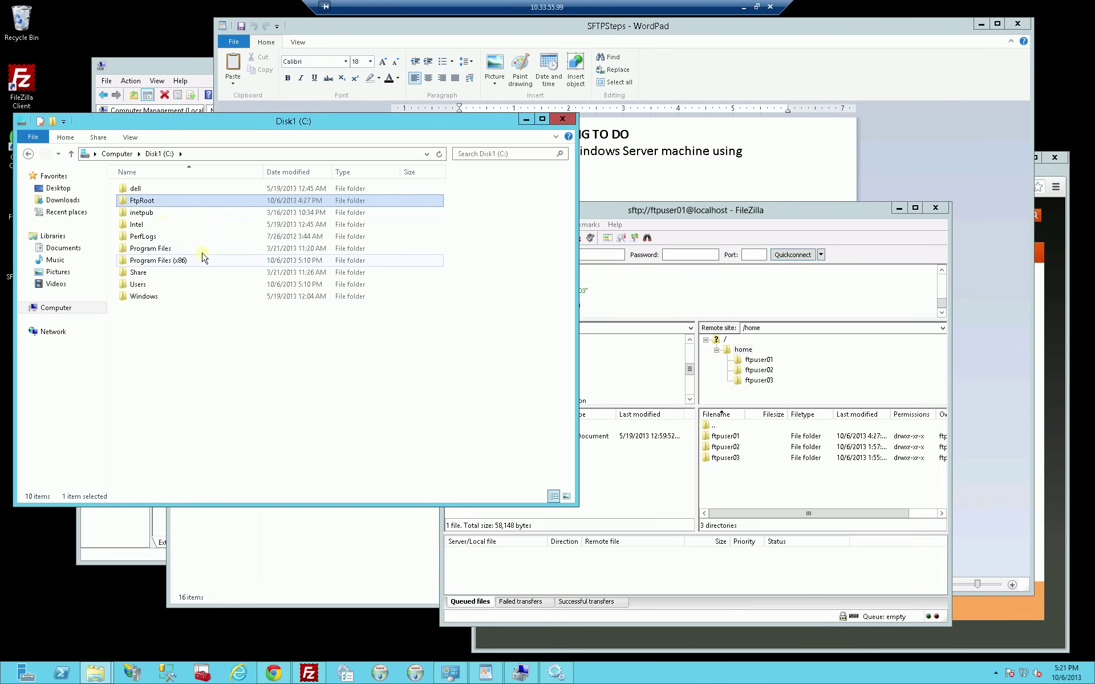
right_click(146, 203)
mouse_move(201, 246)
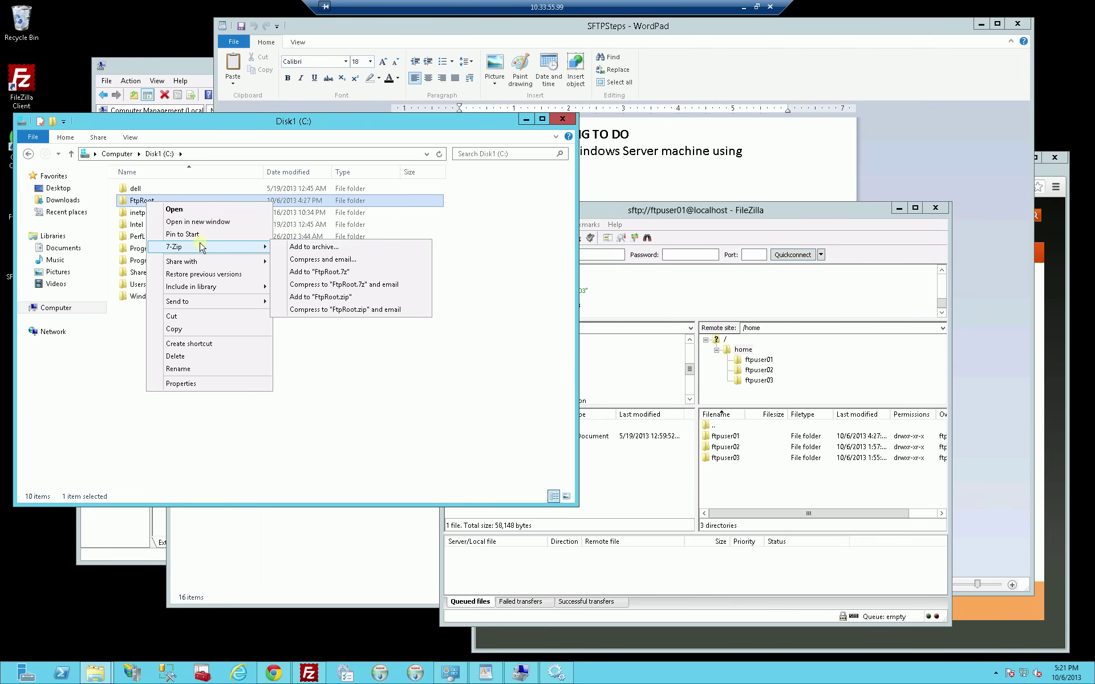
Open FtpRoot's Properties on the Security tab and launch the permissions editor.
click(195, 384)
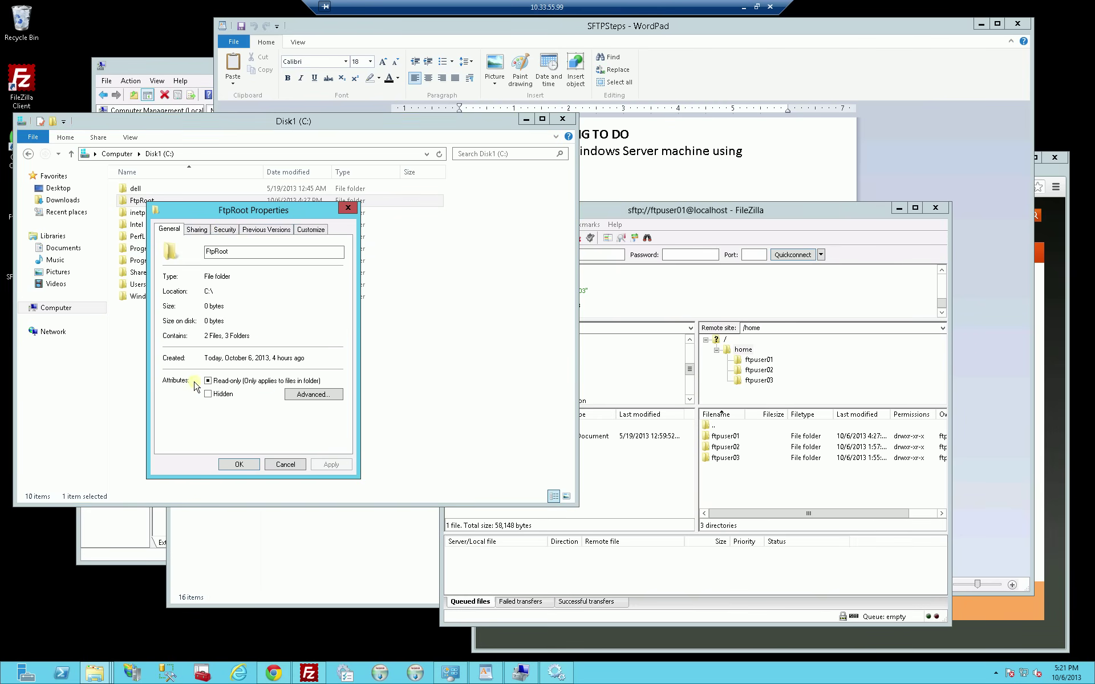
click(197, 230)
click(224, 231)
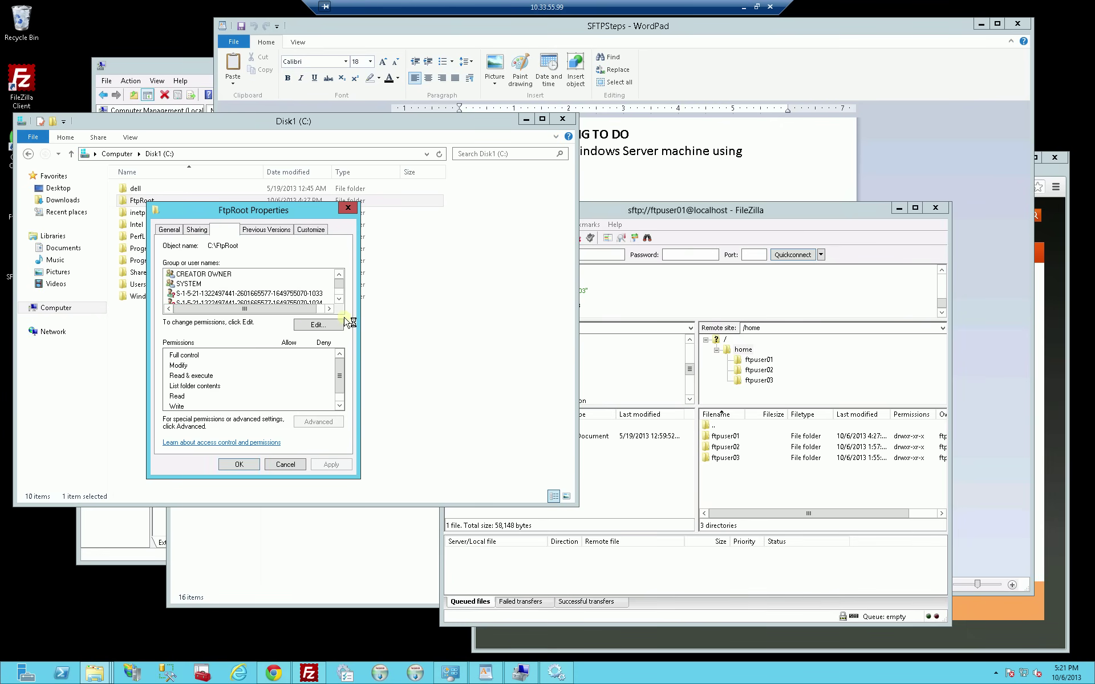
click(340, 299)
click(317, 326)
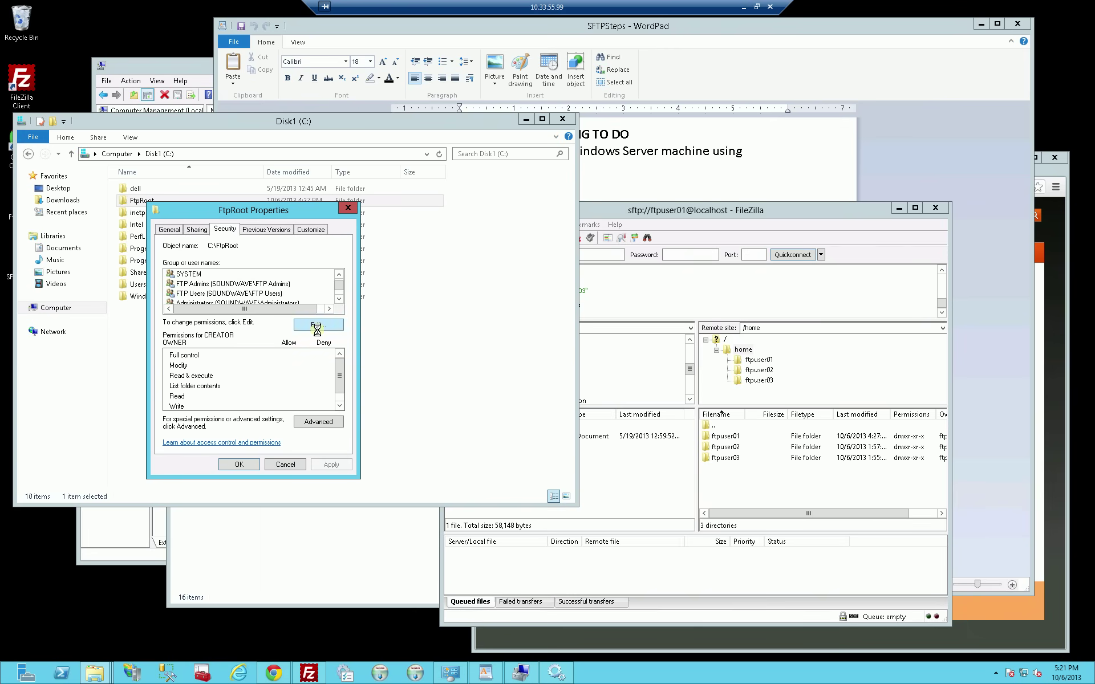
click(340, 299)
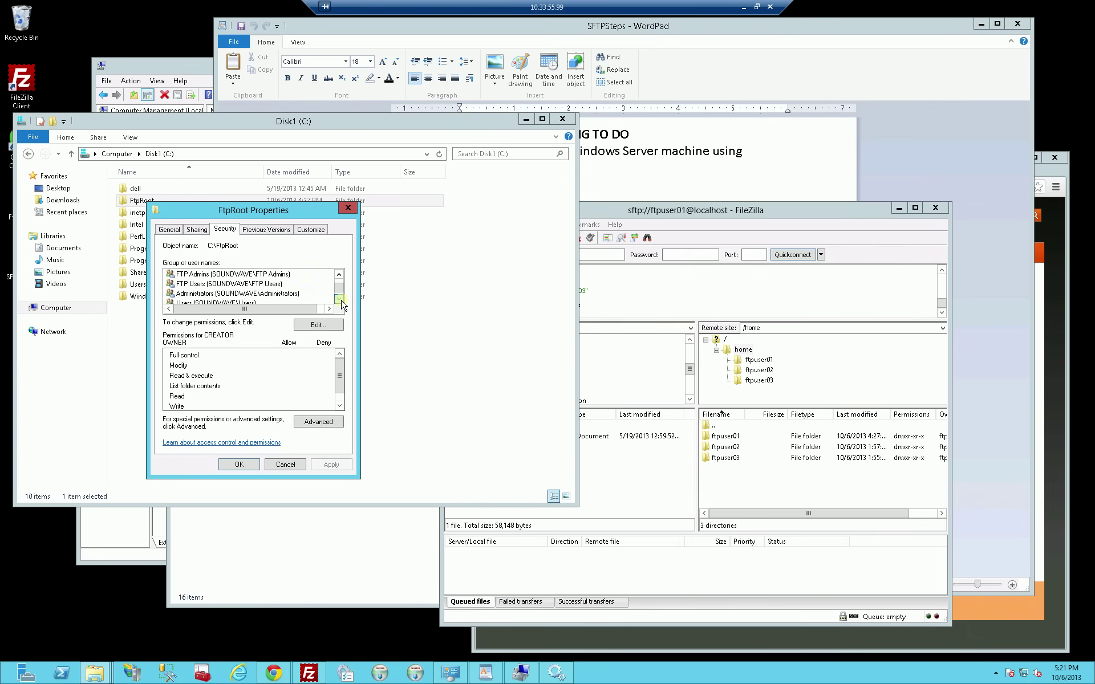
click(264, 284)
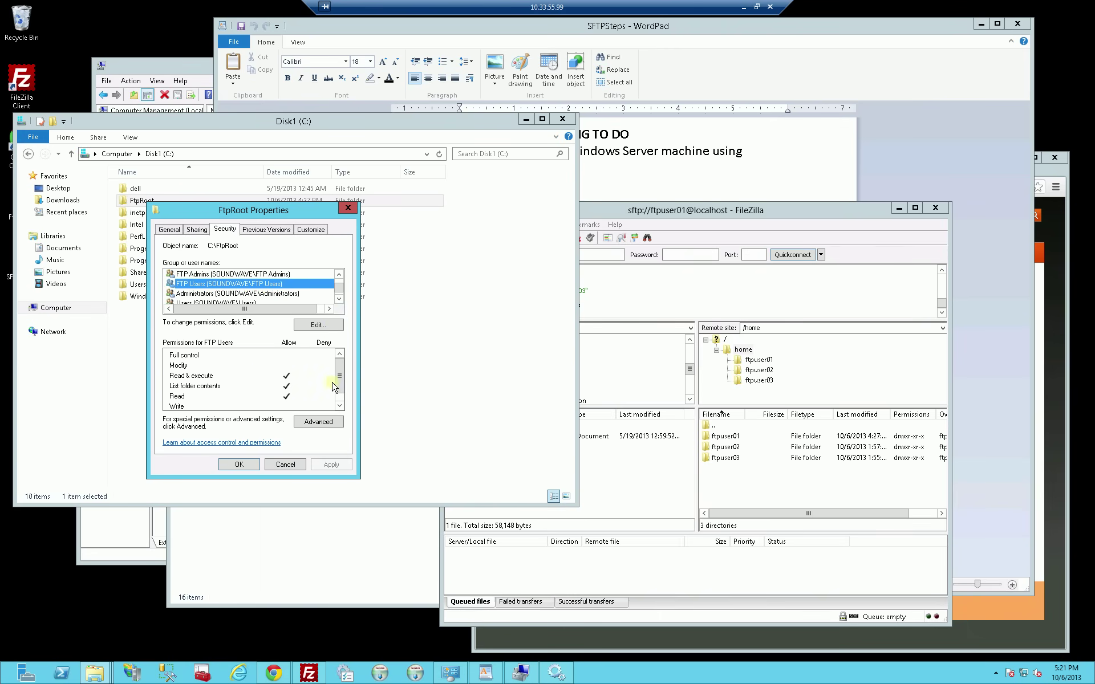
click(317, 325)
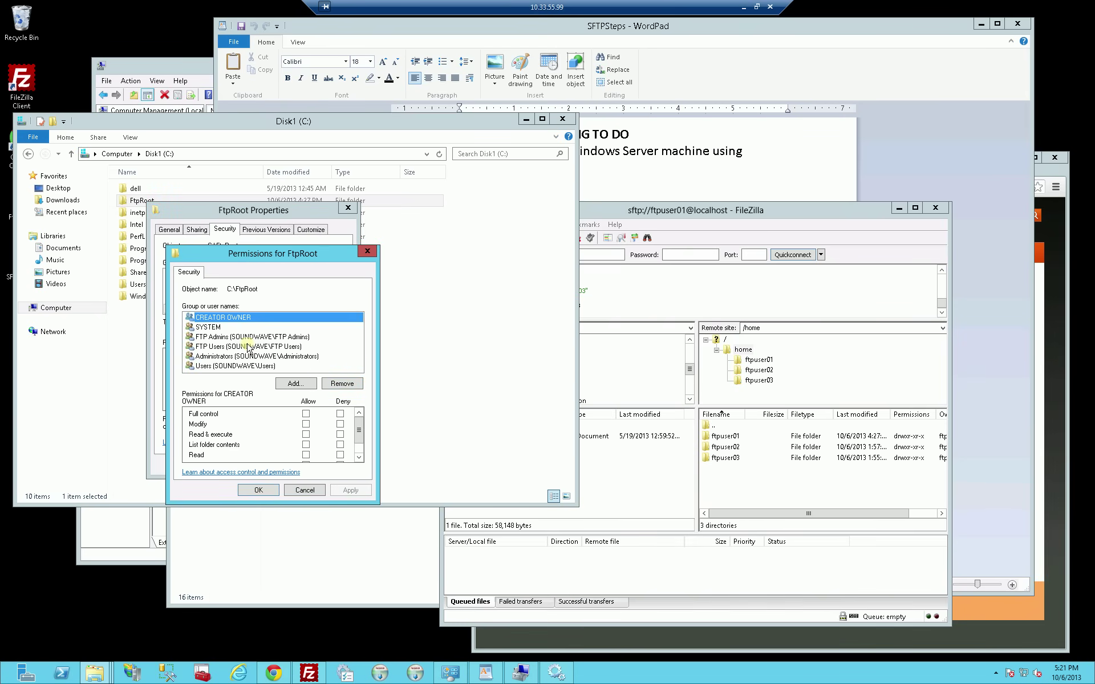
Deny FTP Users List folder contents, accept the warning, and close both dialogs.
click(223, 346)
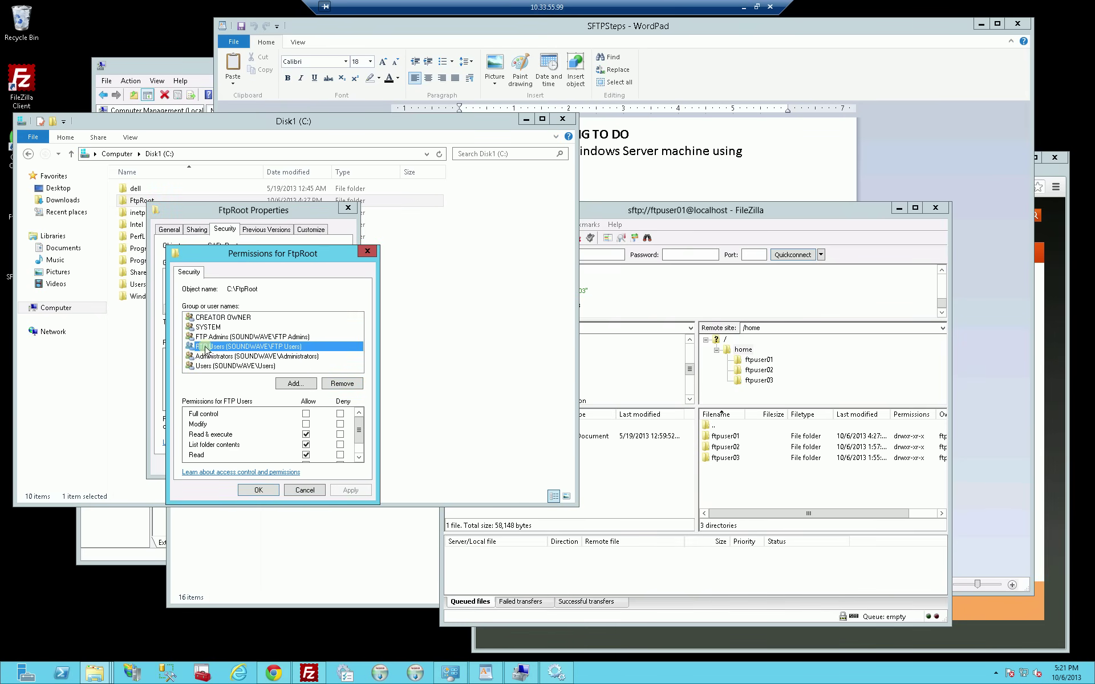
click(340, 445)
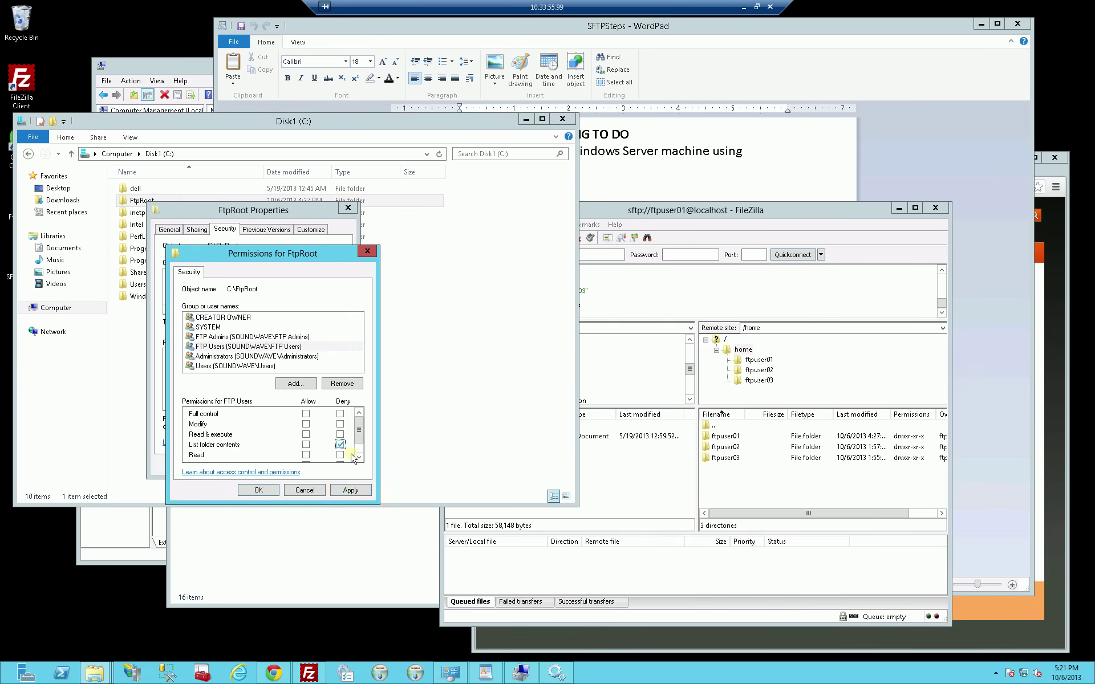
click(352, 492)
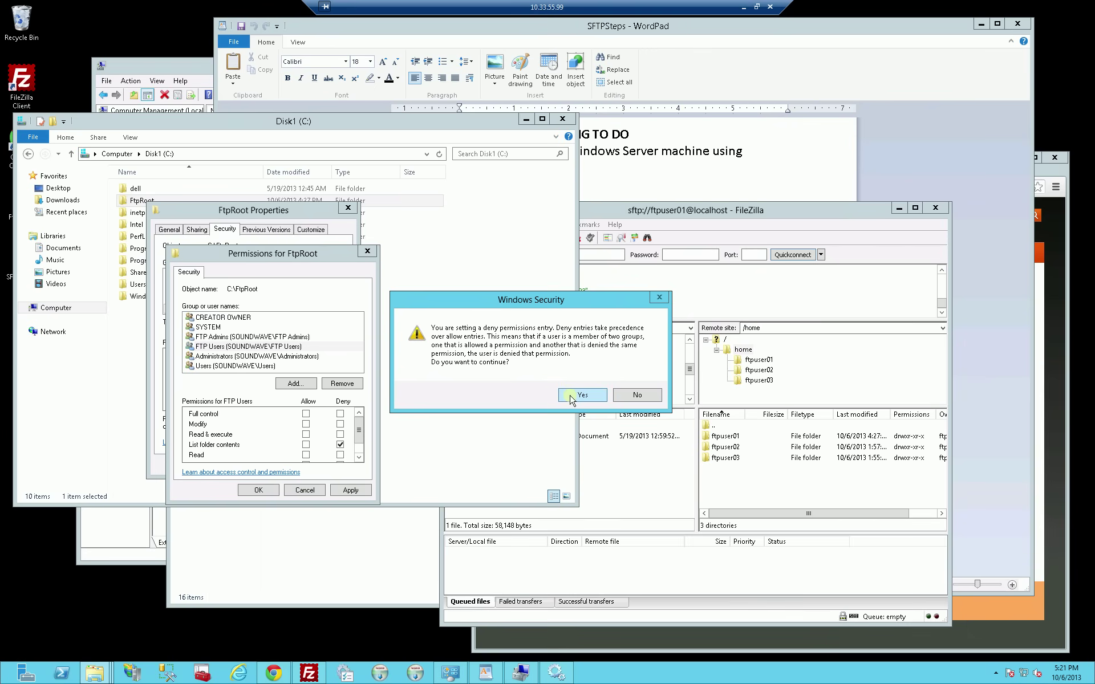
click(572, 397)
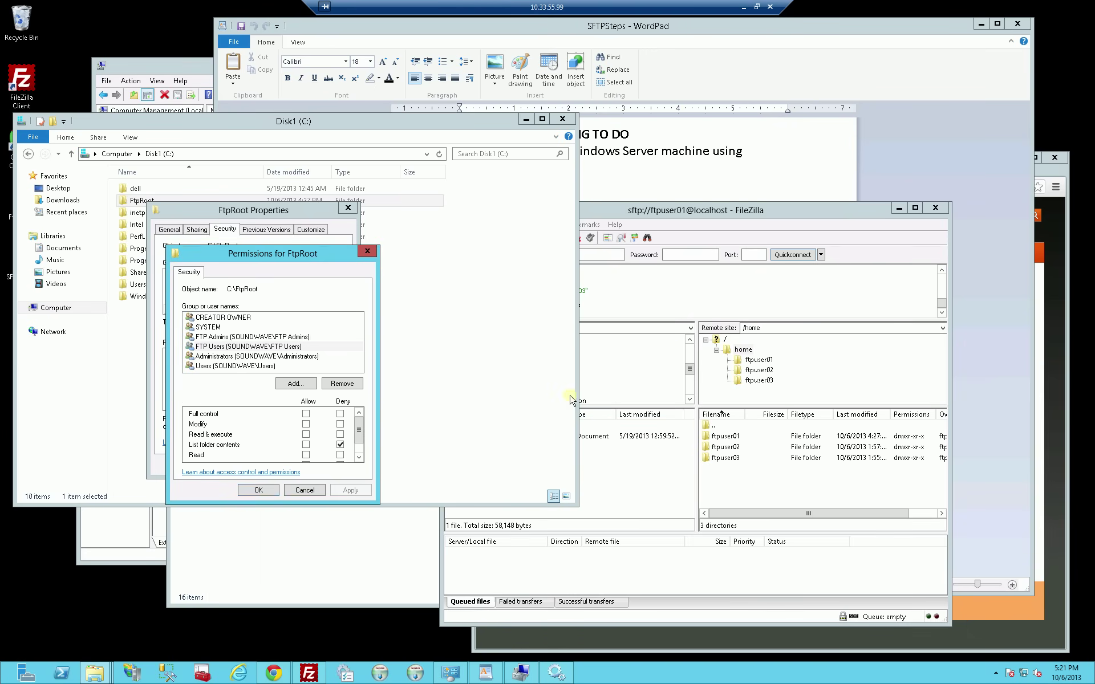
click(259, 490)
click(248, 465)
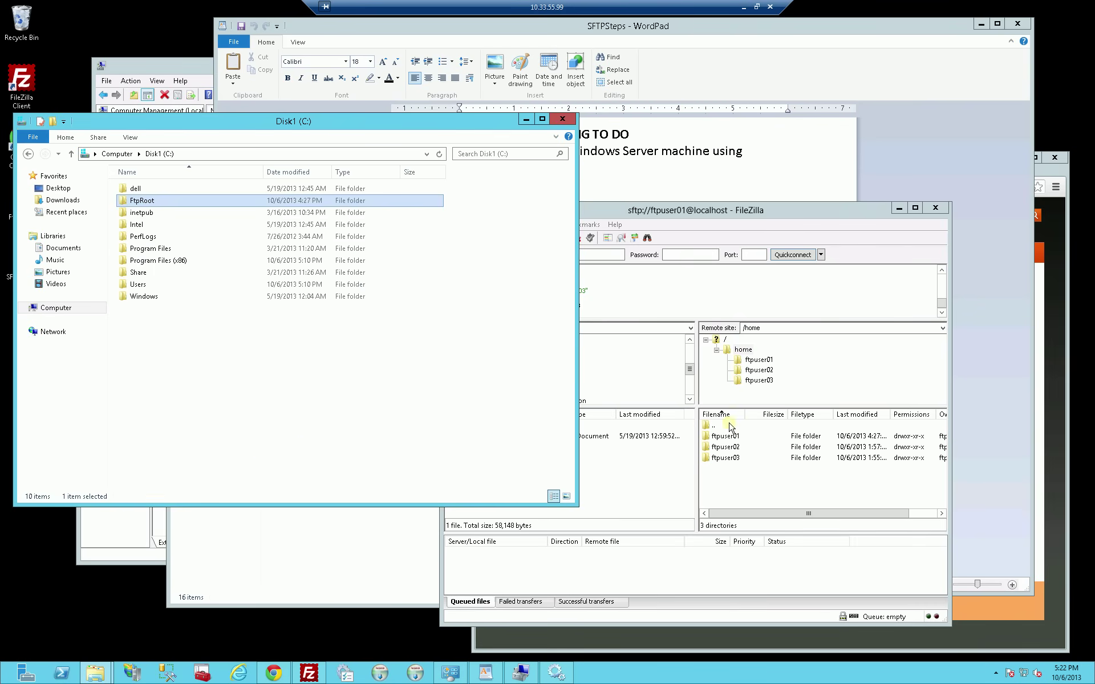
Reconnect to localhost over SFTP as ftpuser01, trust the host key, and confirm listing / is denied.
click(825, 375)
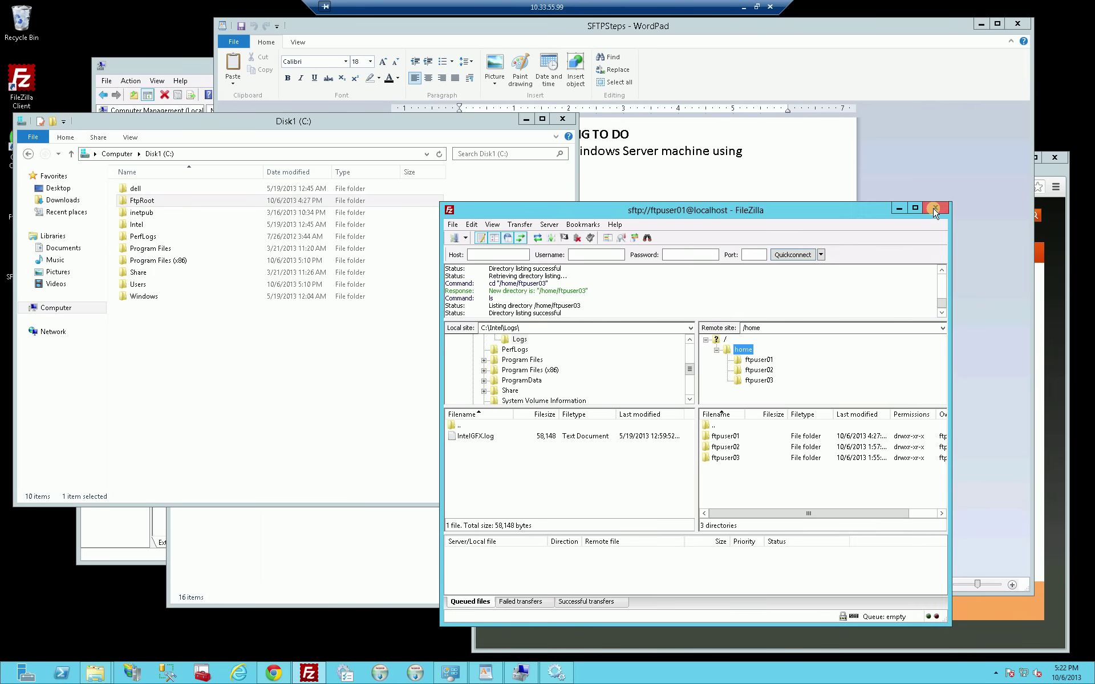
click(934, 211)
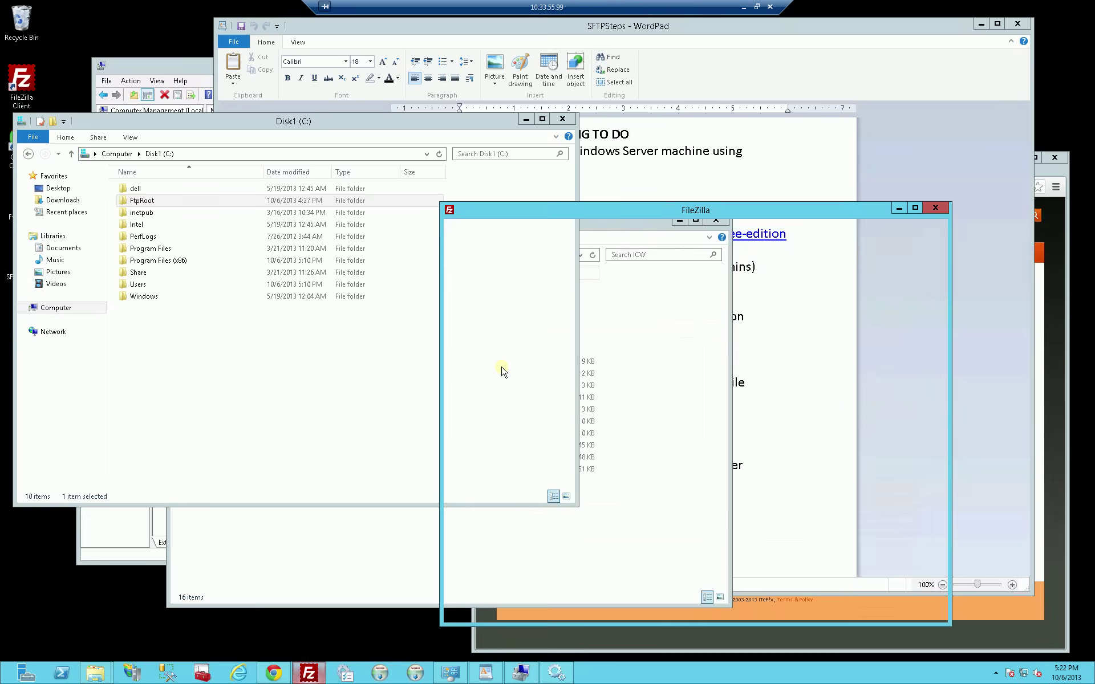
click(821, 255)
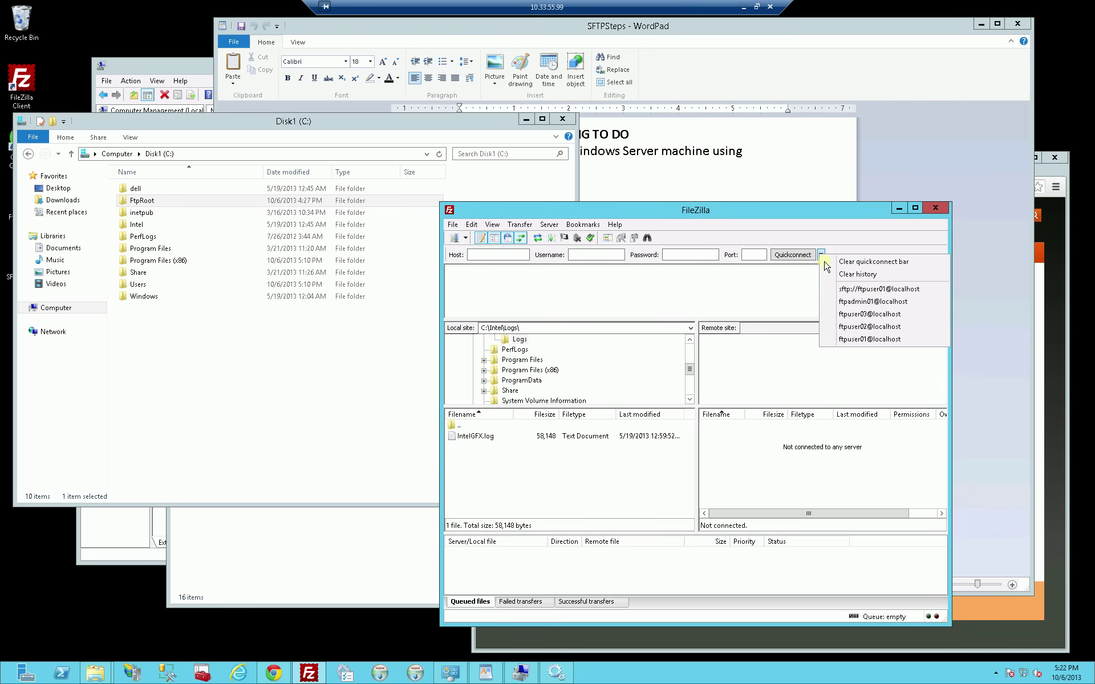
click(845, 292)
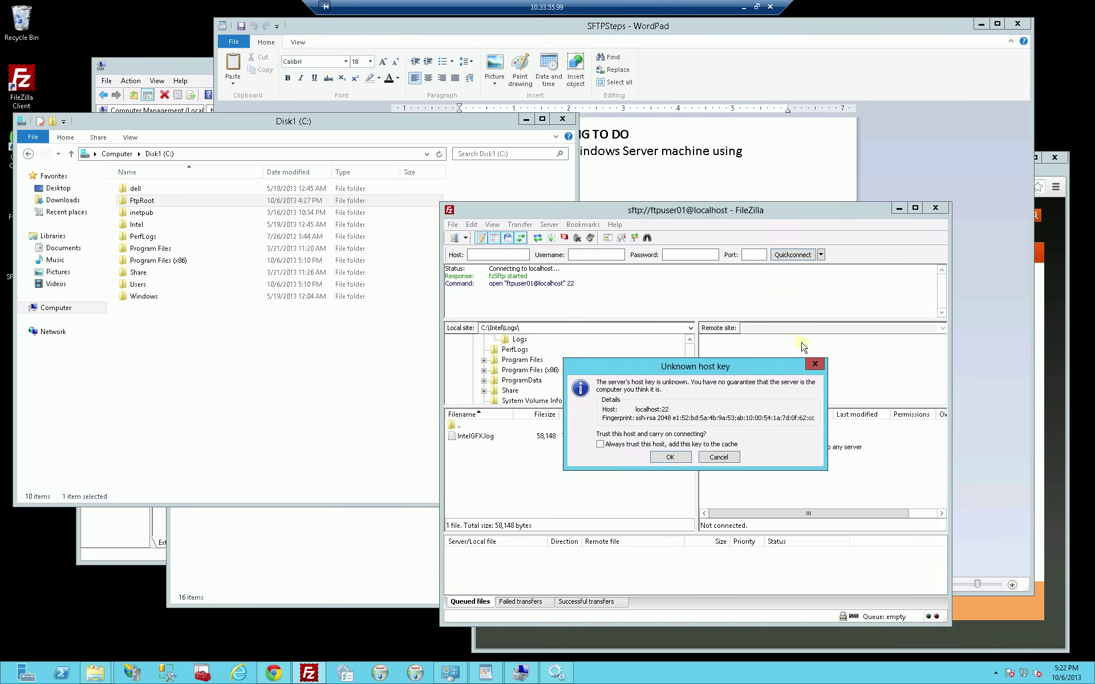
click(671, 458)
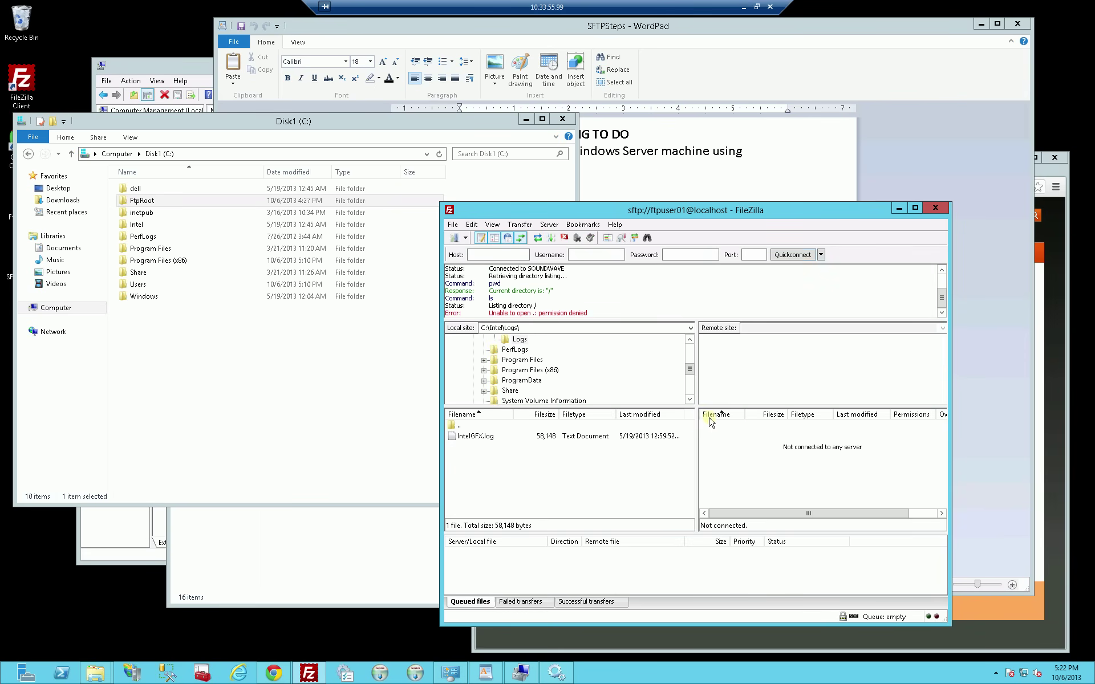
drag(592, 313, 491, 314)
Open FtpRoot and show the ftpuser01 folder's Security tab in its Properties.
click(340, 365)
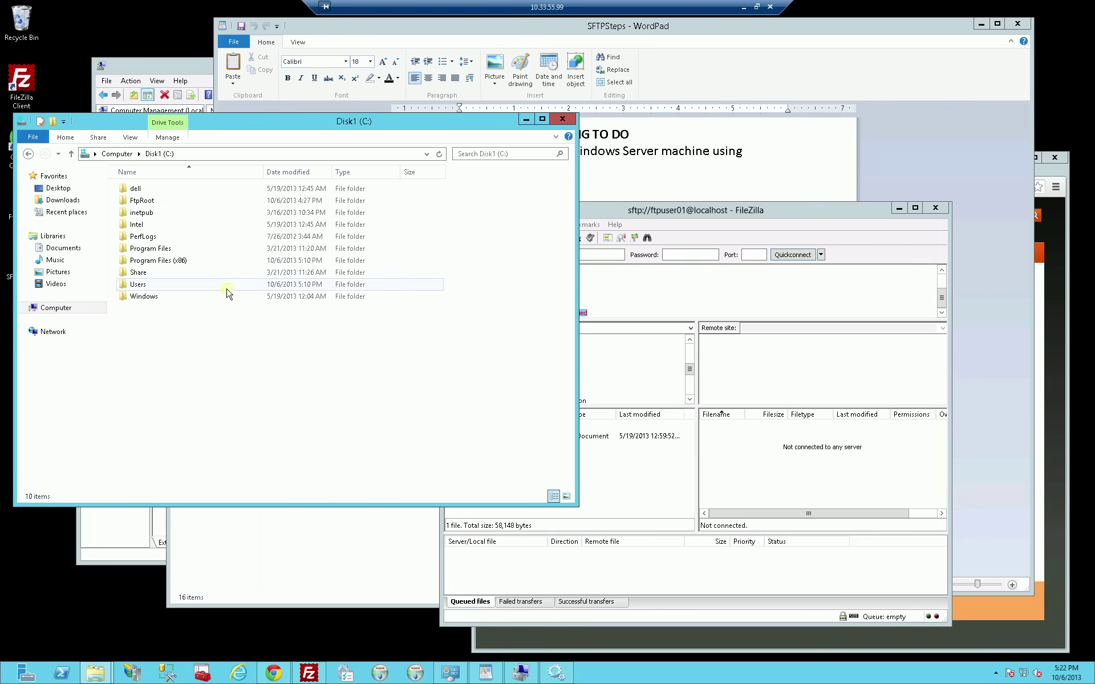
click(149, 205)
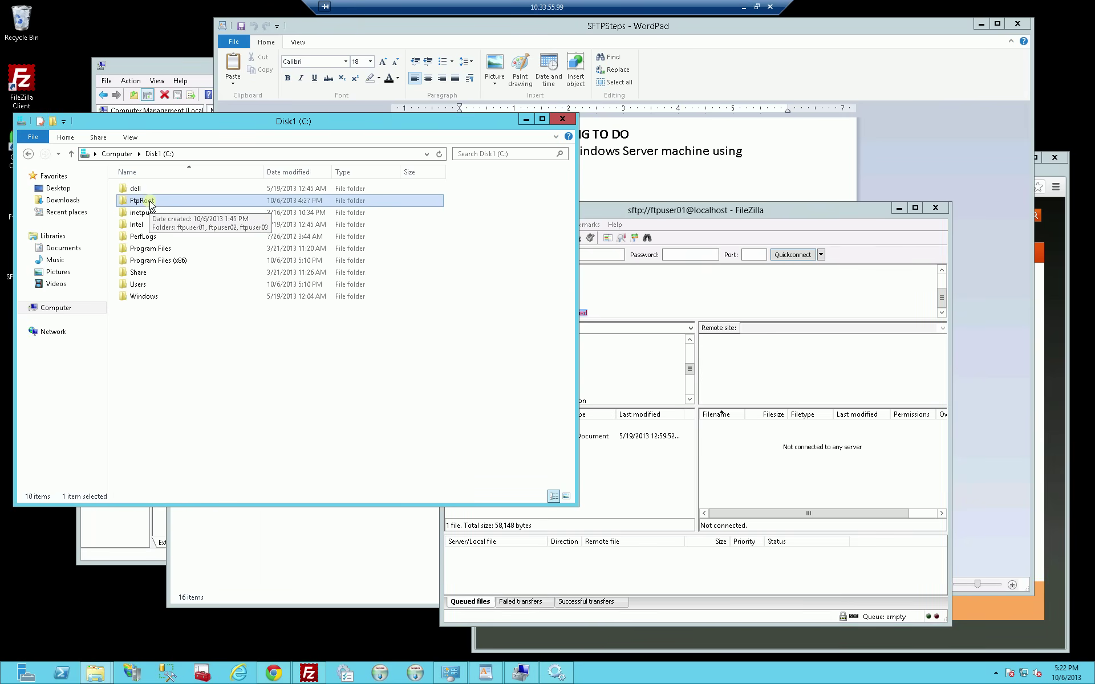
double_click(150, 203)
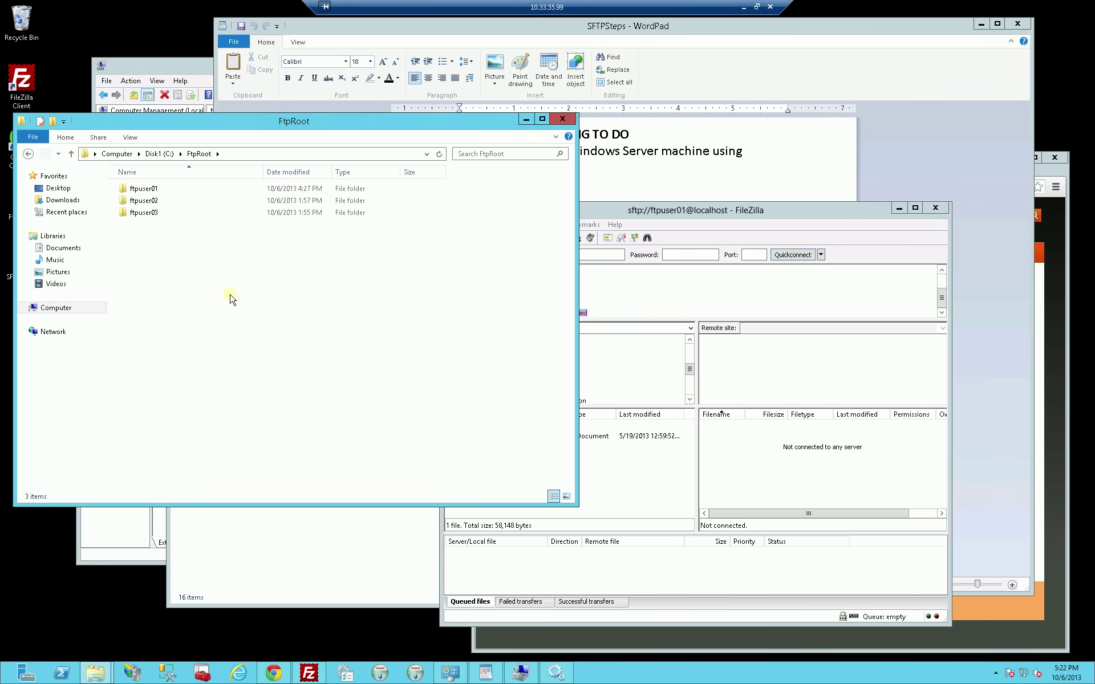
click(144, 189)
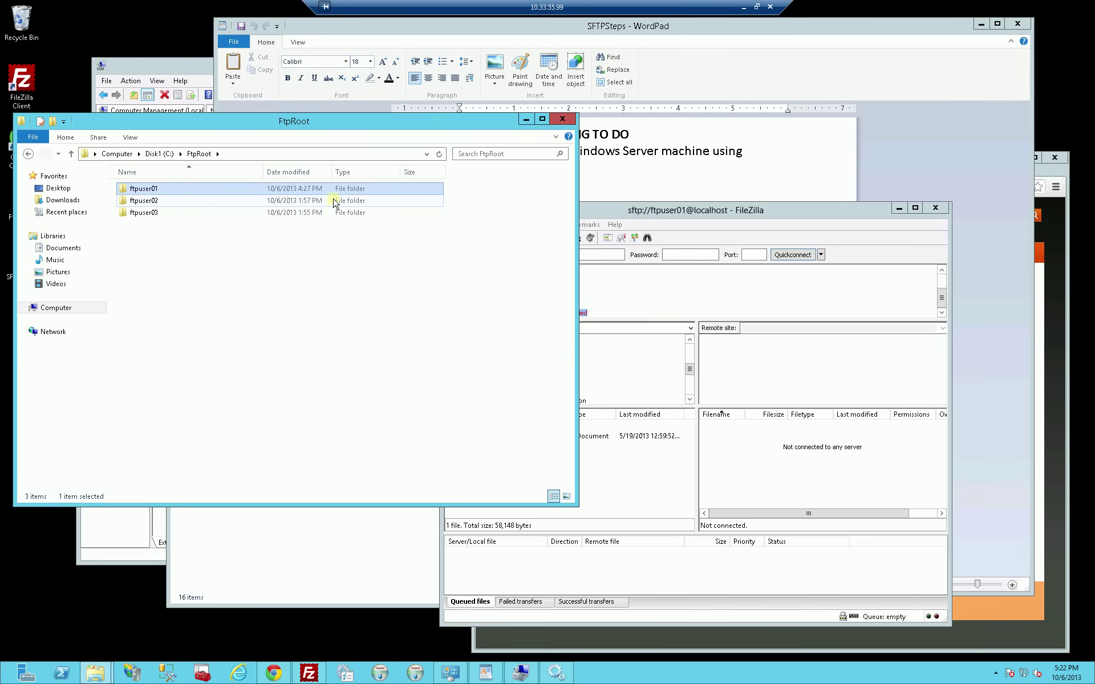
right_click(163, 189)
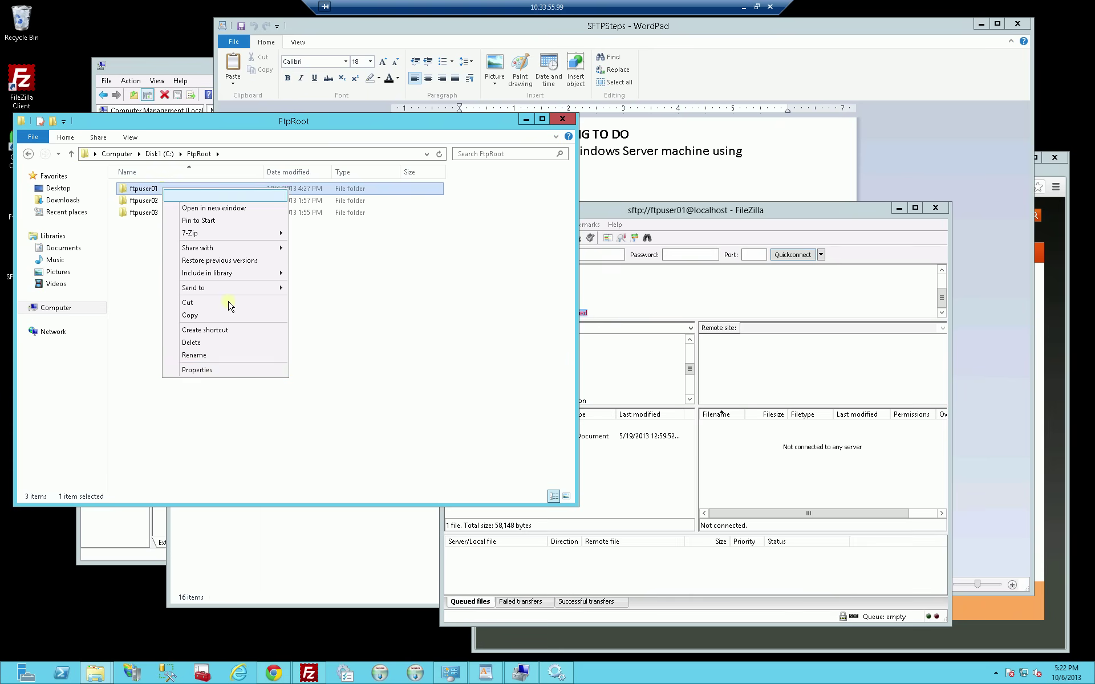
click(232, 375)
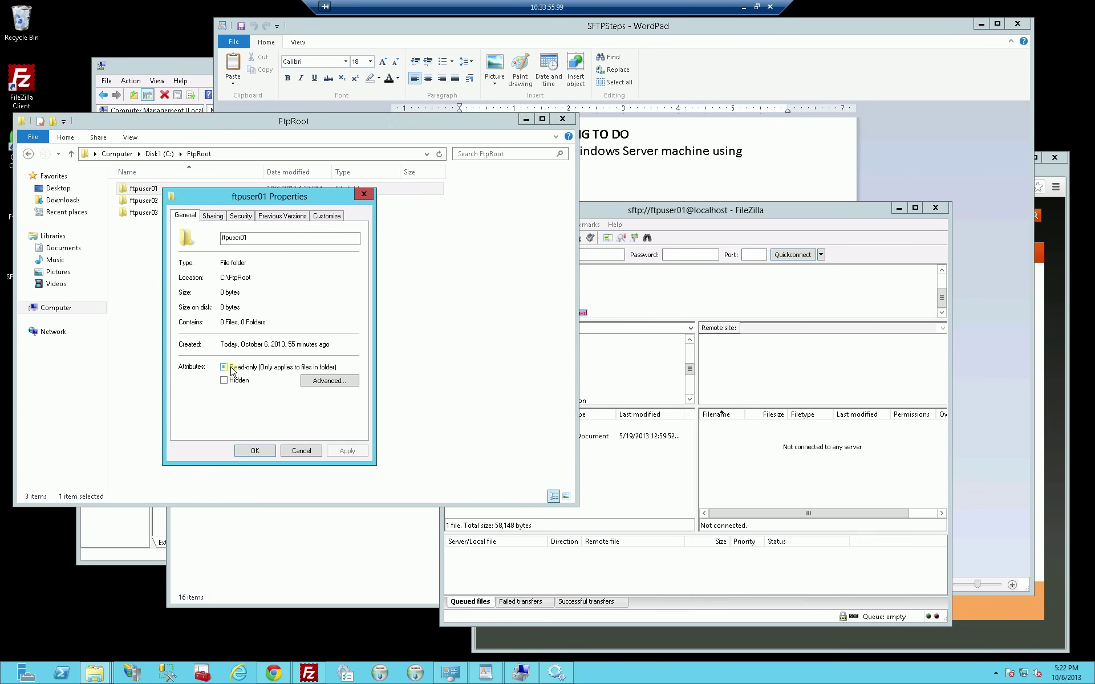
click(240, 216)
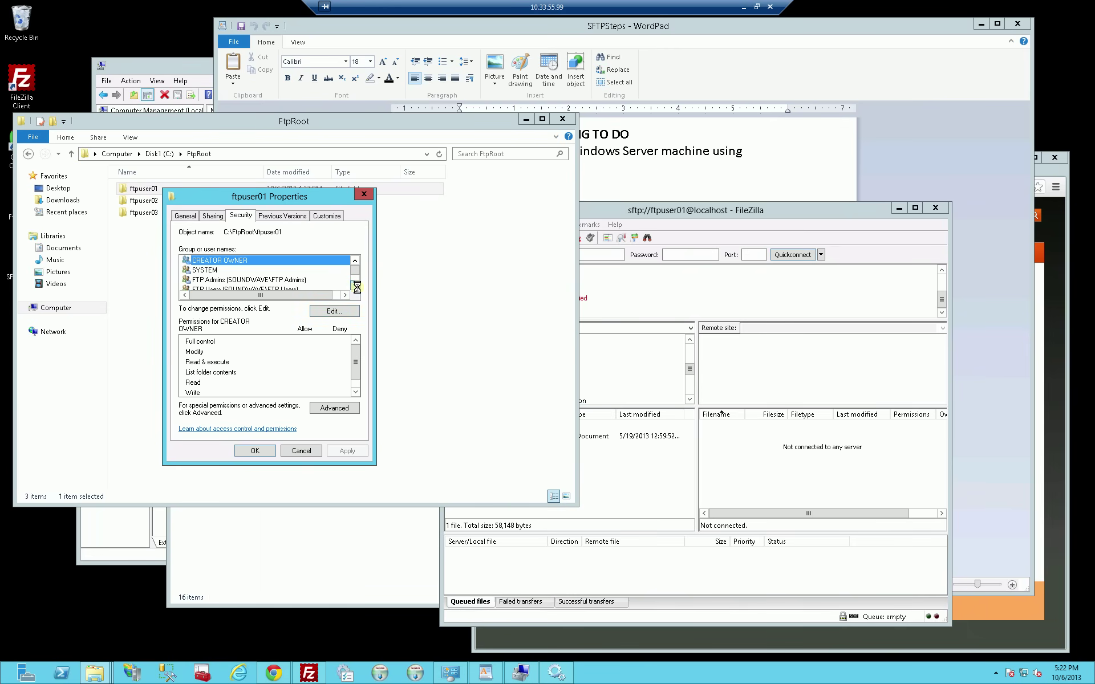
click(356, 289)
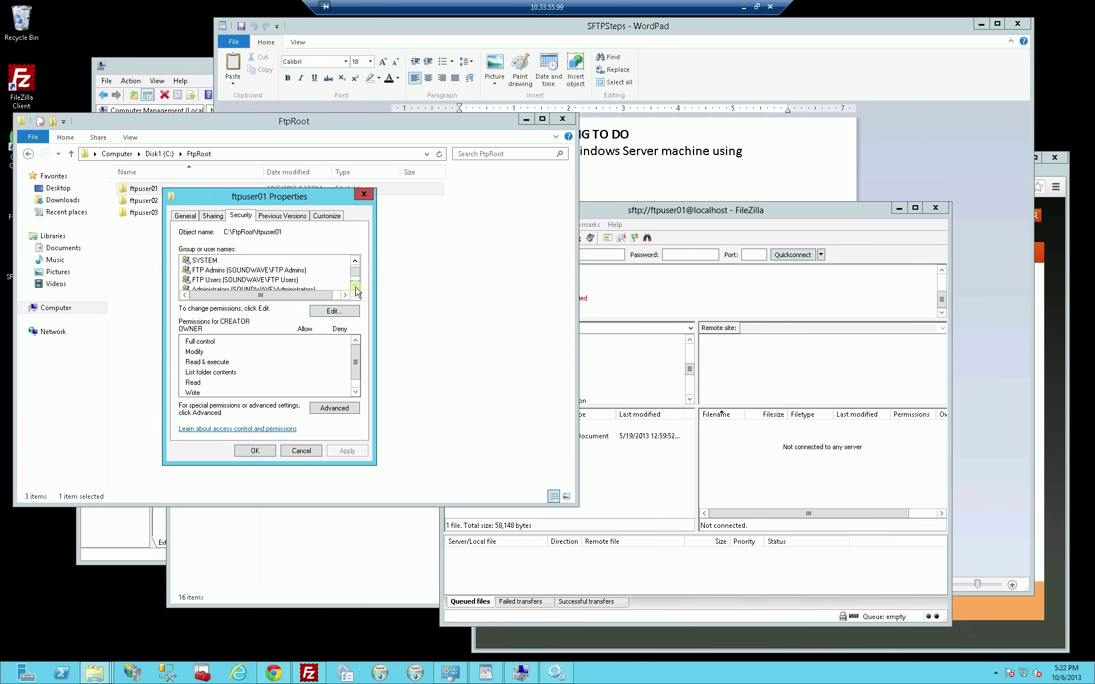
Disable inheritance on ftpuser01, converting the inherited permissions into explicit entries.
click(335, 408)
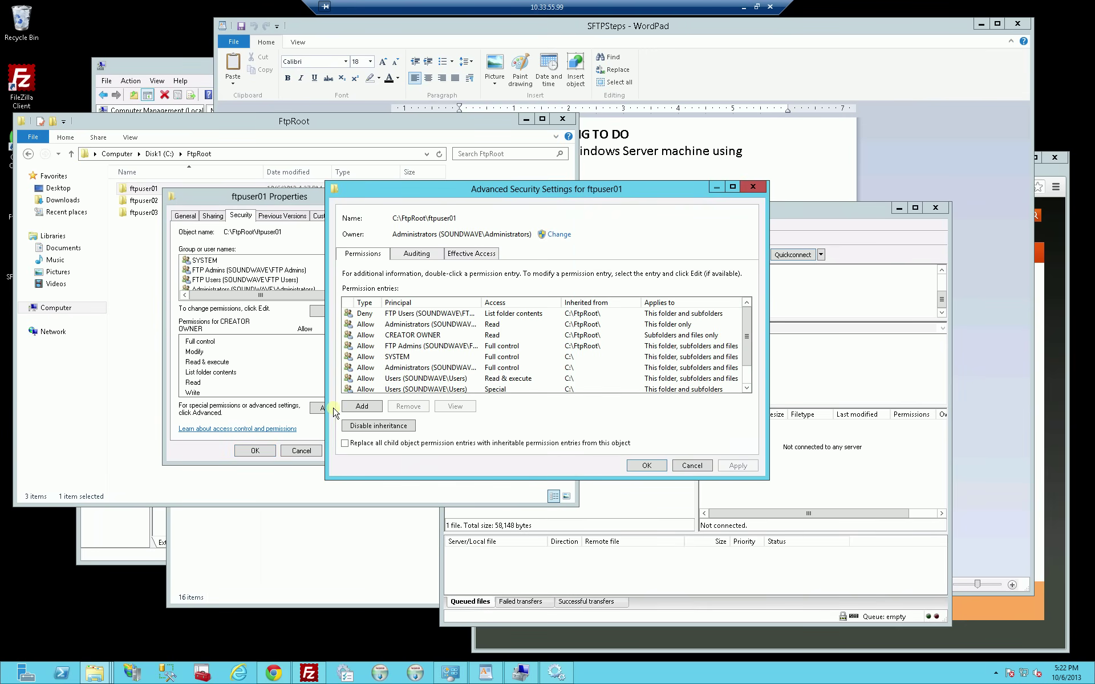
click(753, 187)
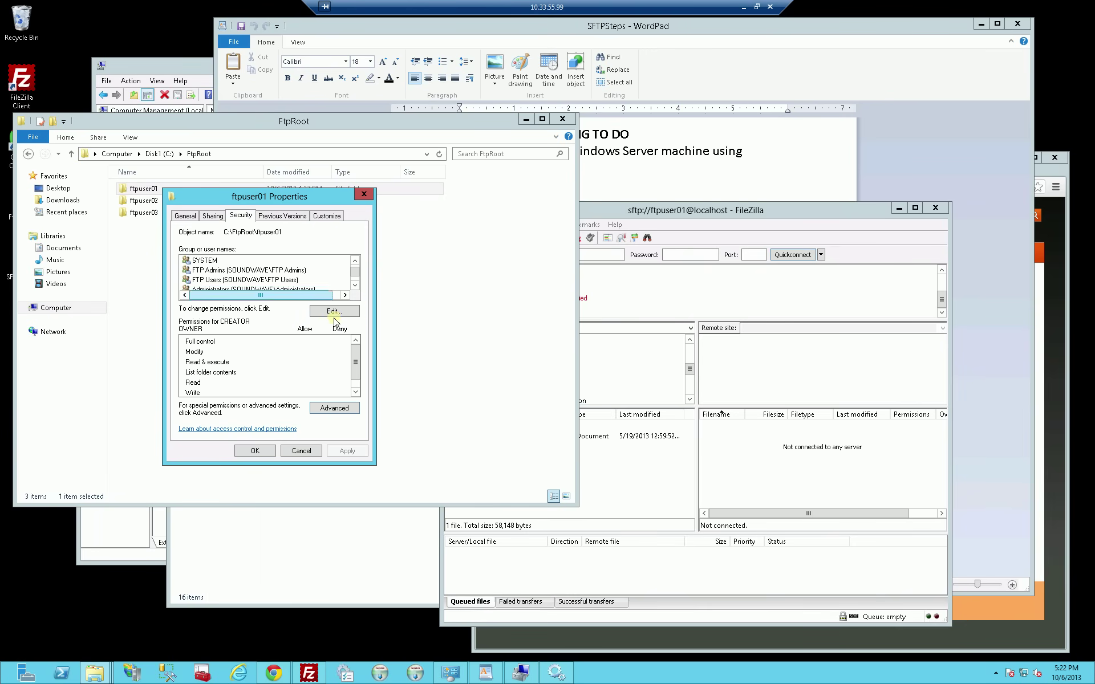
click(334, 408)
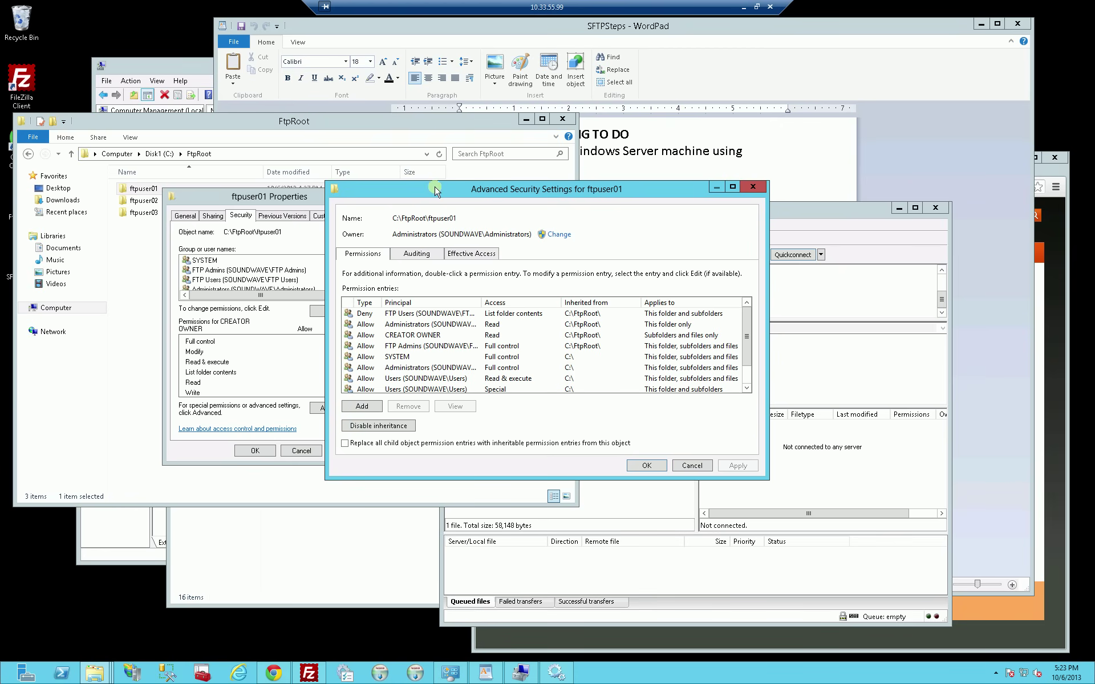
drag(439, 189, 505, 196)
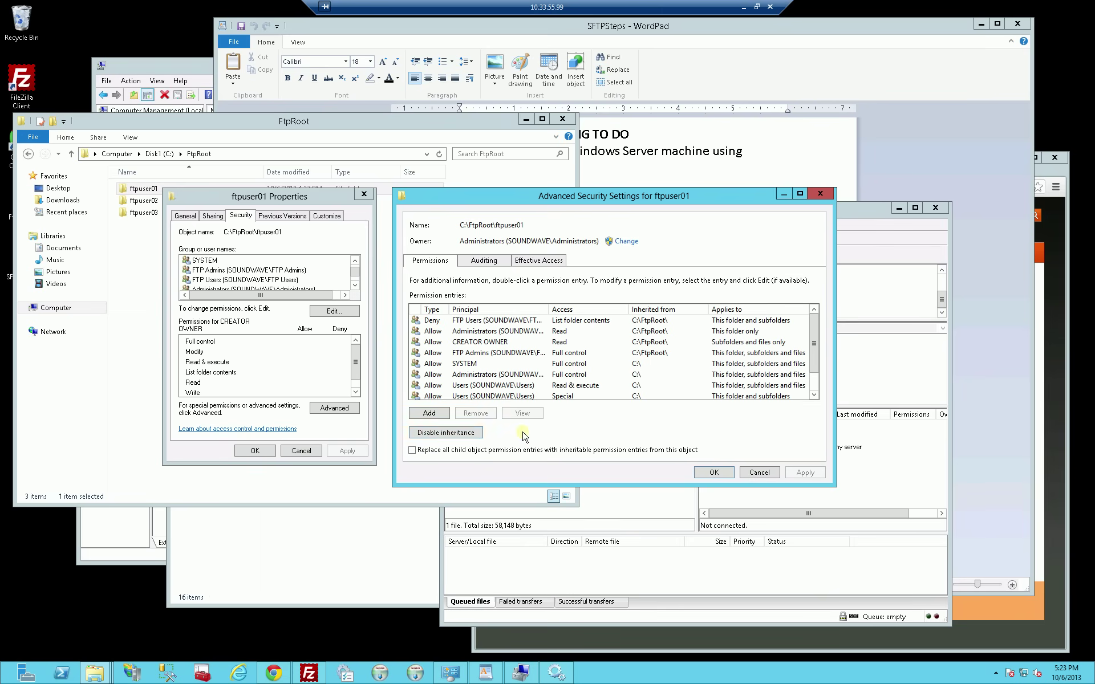
click(456, 435)
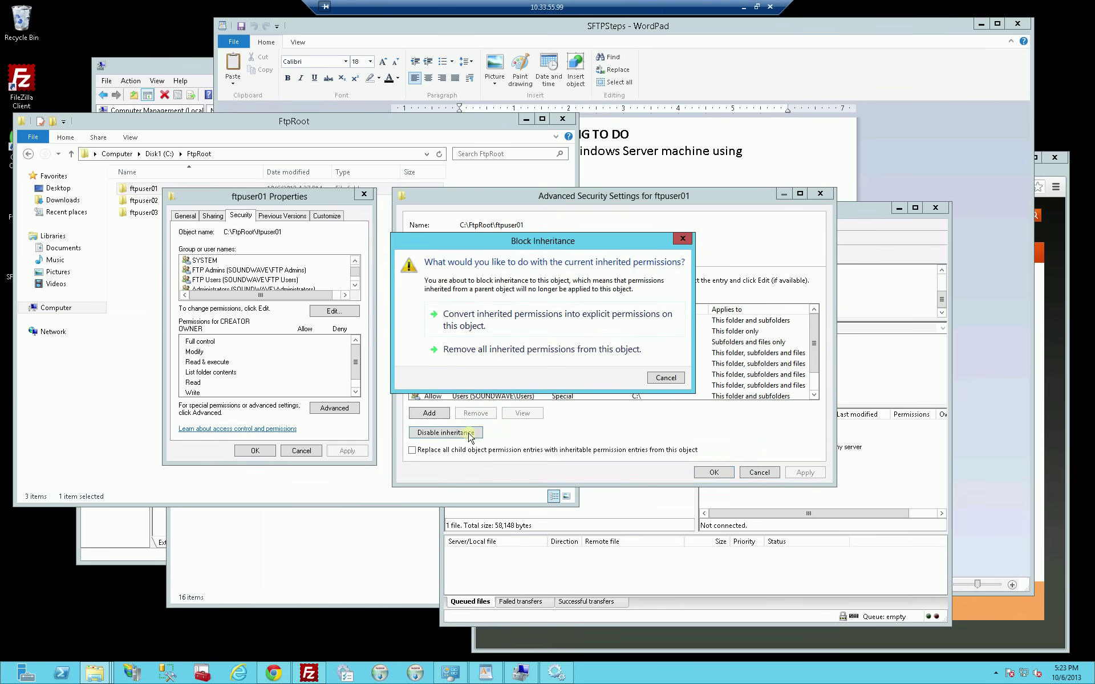
click(495, 321)
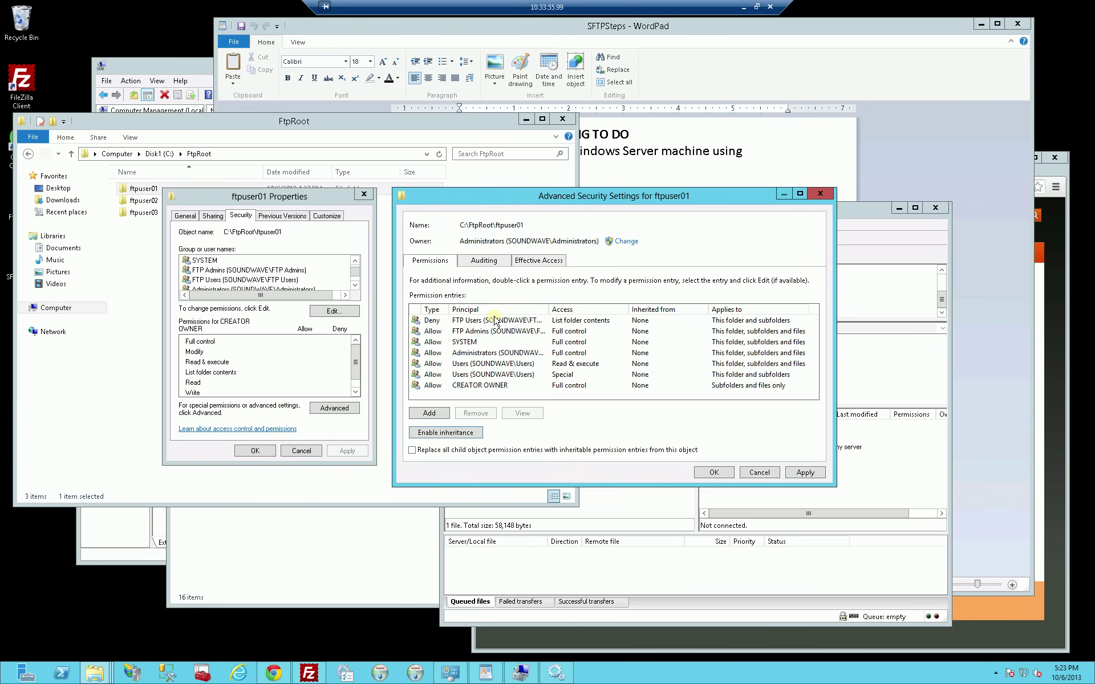
click(806, 473)
click(714, 472)
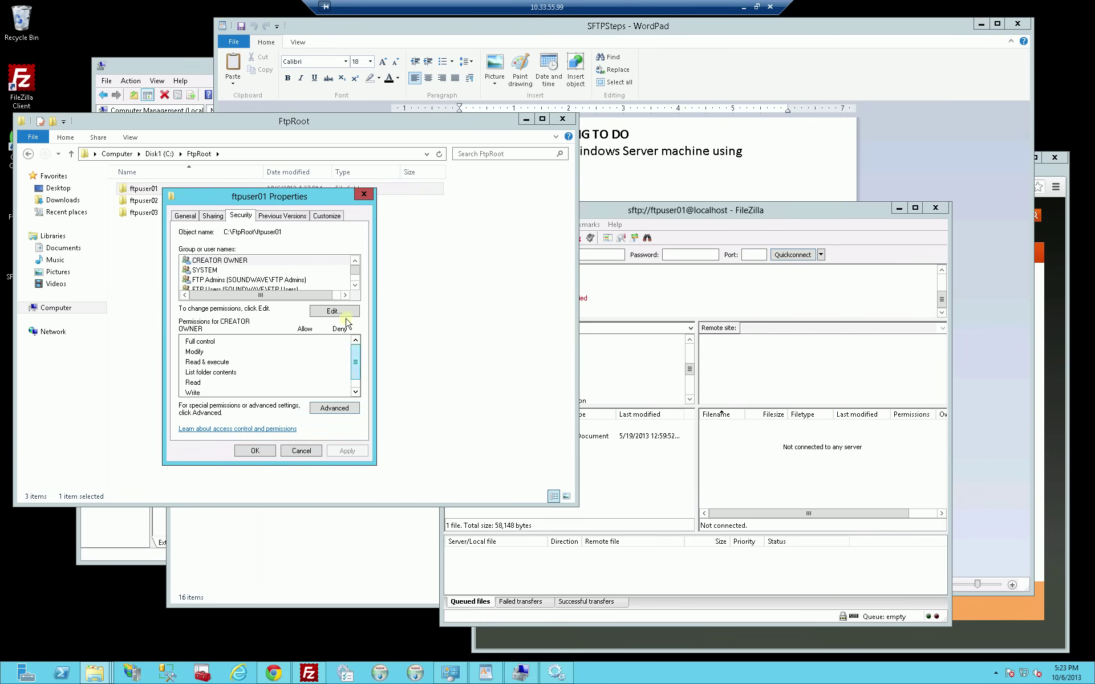
click(355, 286)
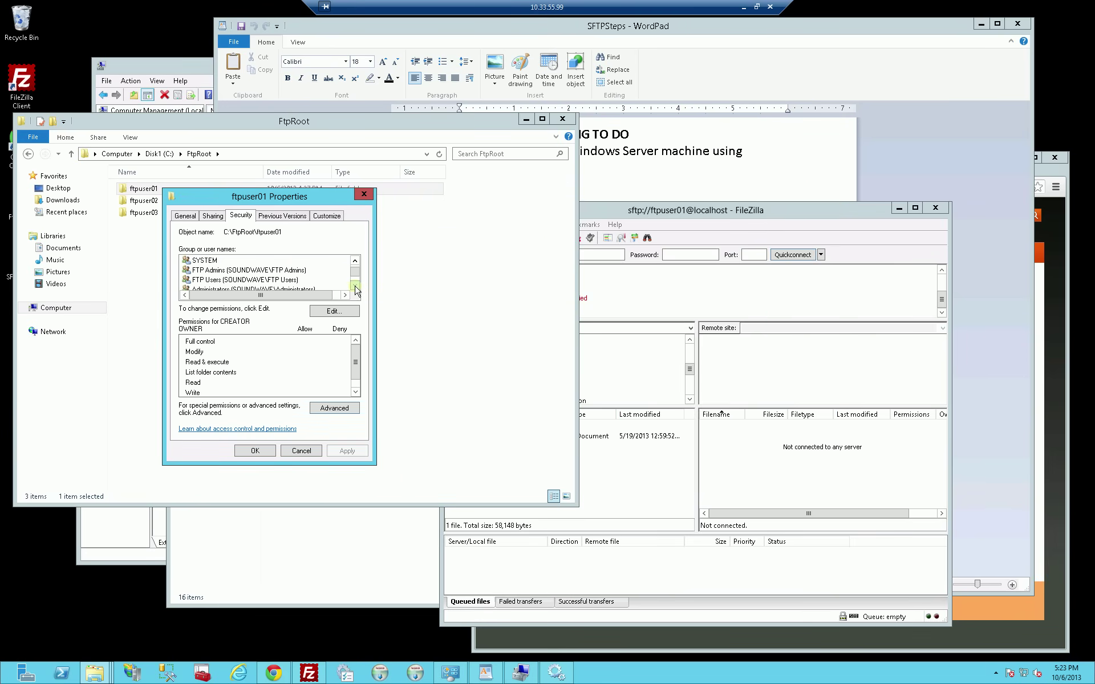
Replace FTP Users with the ftpuser01 account, granting Read & execute, List folder contents and Read.
click(270, 280)
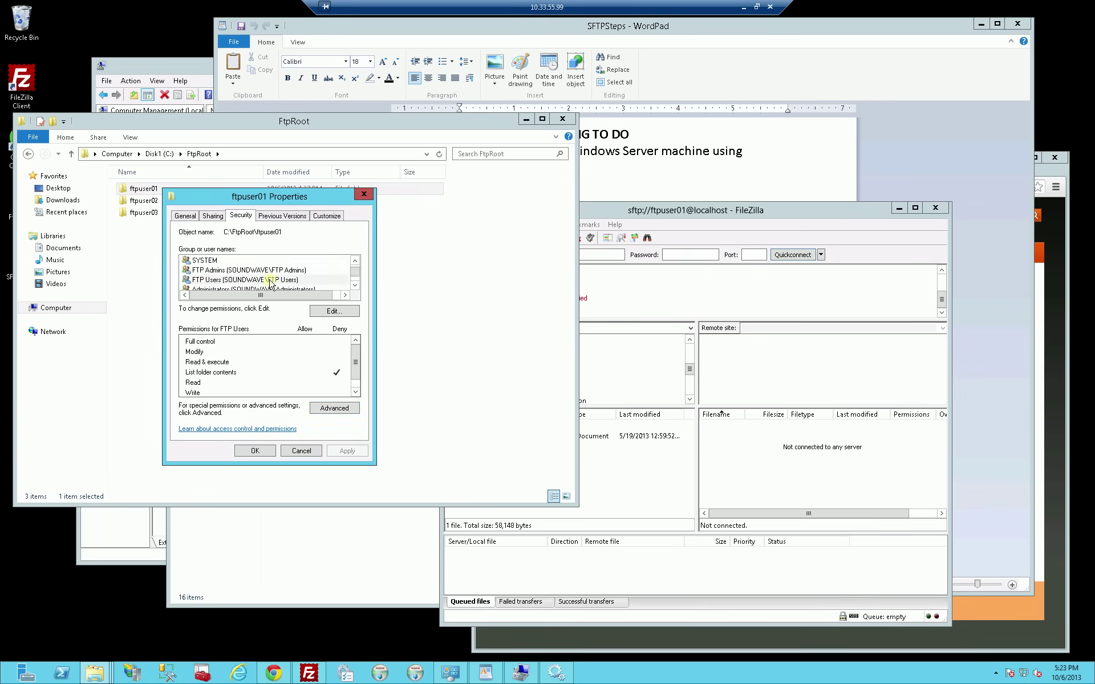
click(334, 311)
click(241, 334)
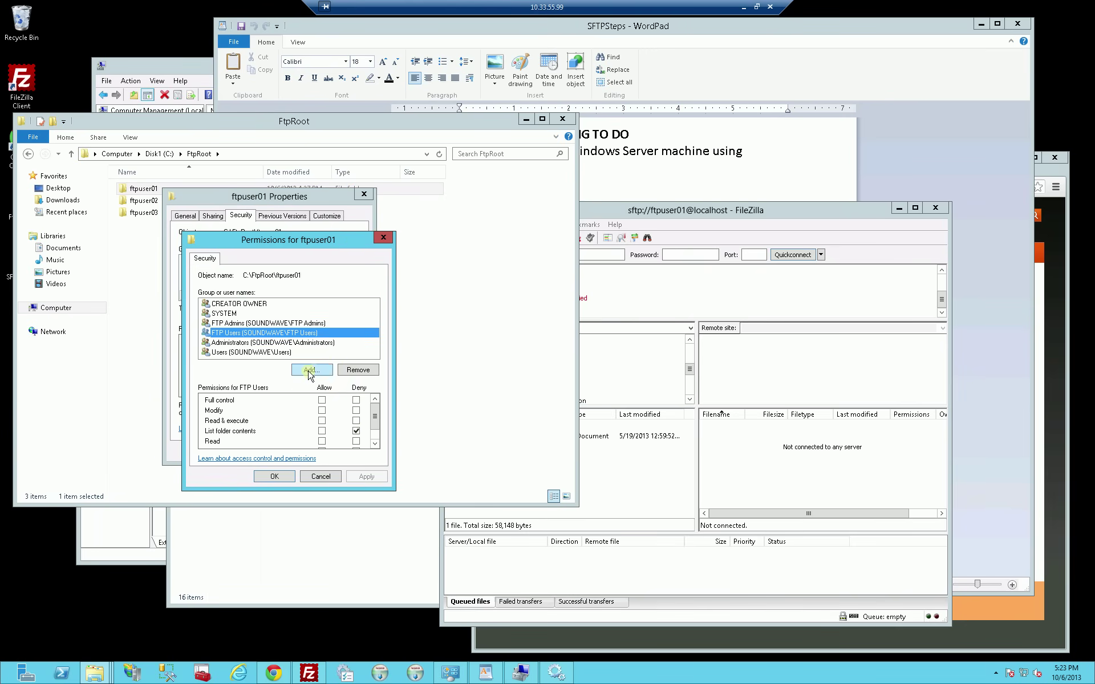
click(349, 371)
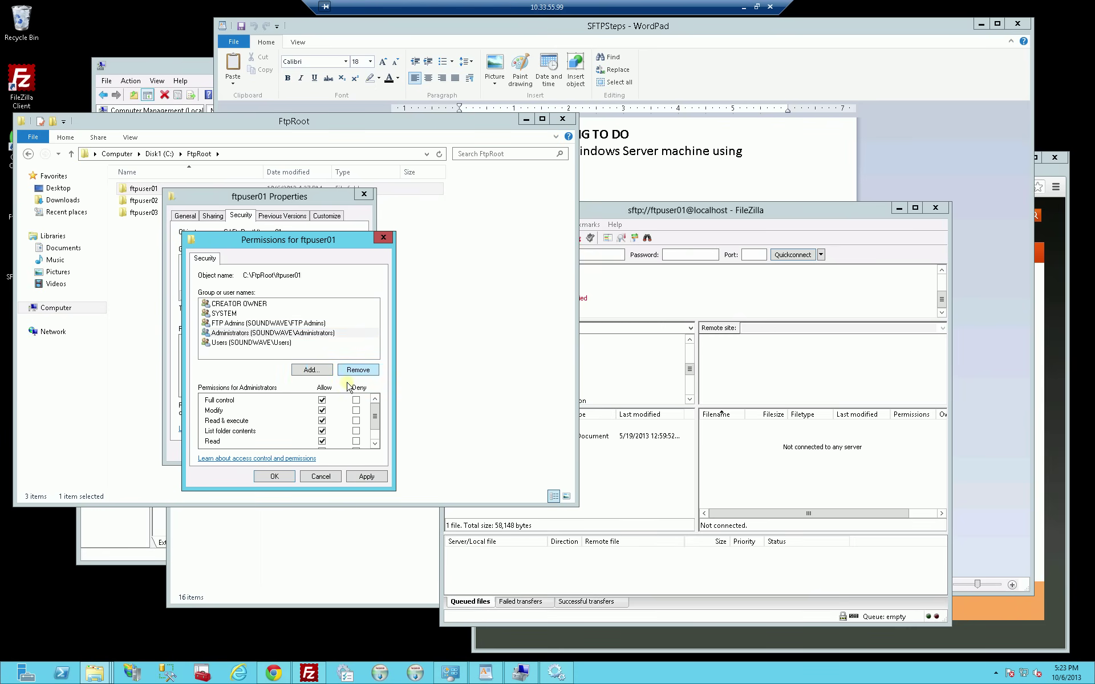
click(312, 371)
text(ftpuser01)
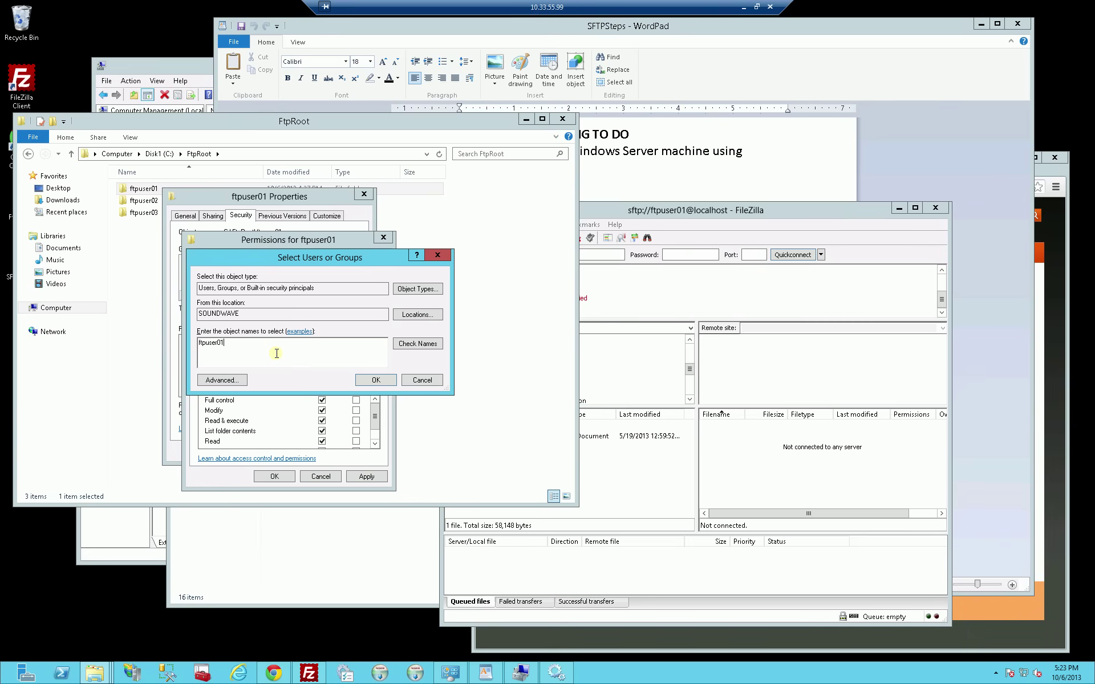
click(376, 380)
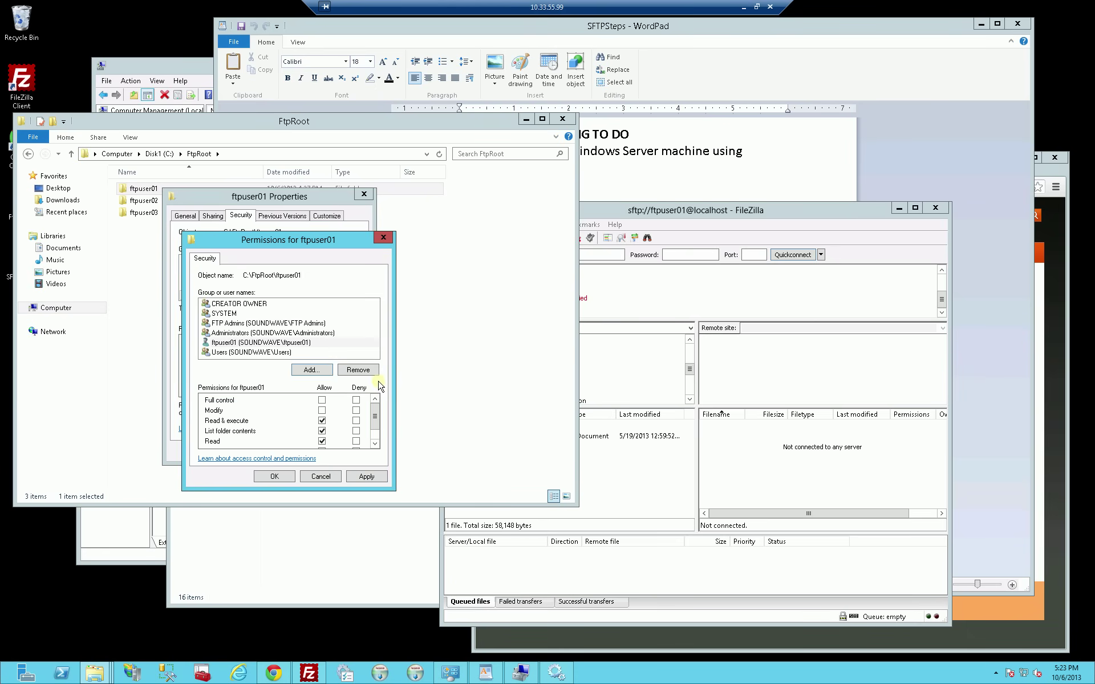
scroll(381, 415, down, 1)
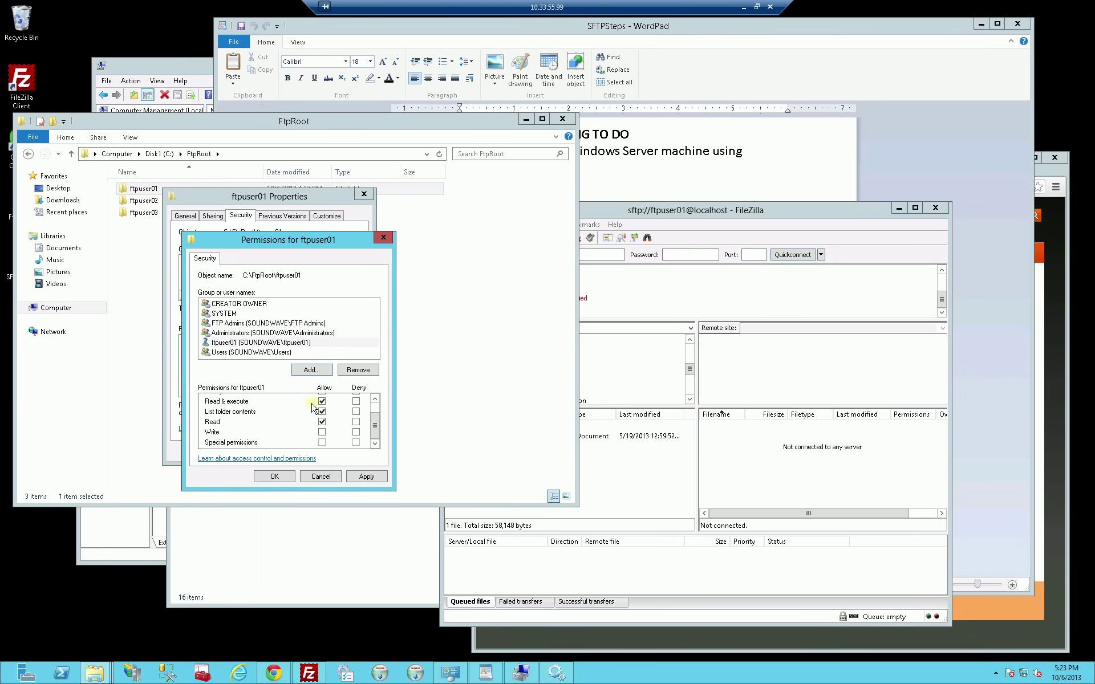
click(322, 411)
click(366, 478)
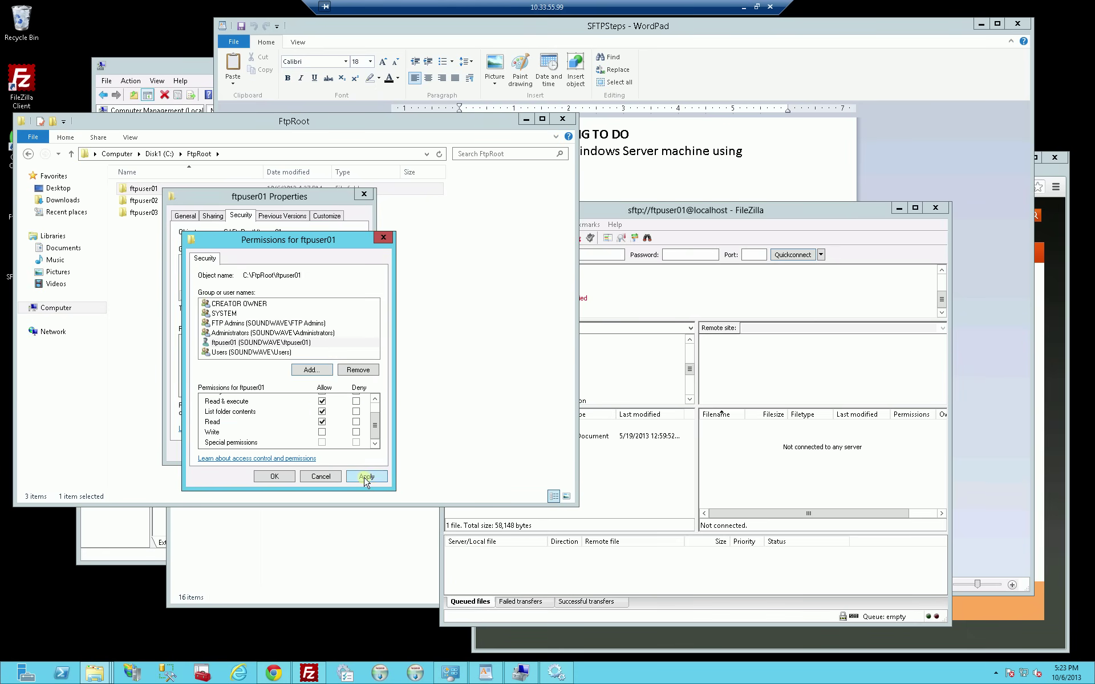
click(287, 481)
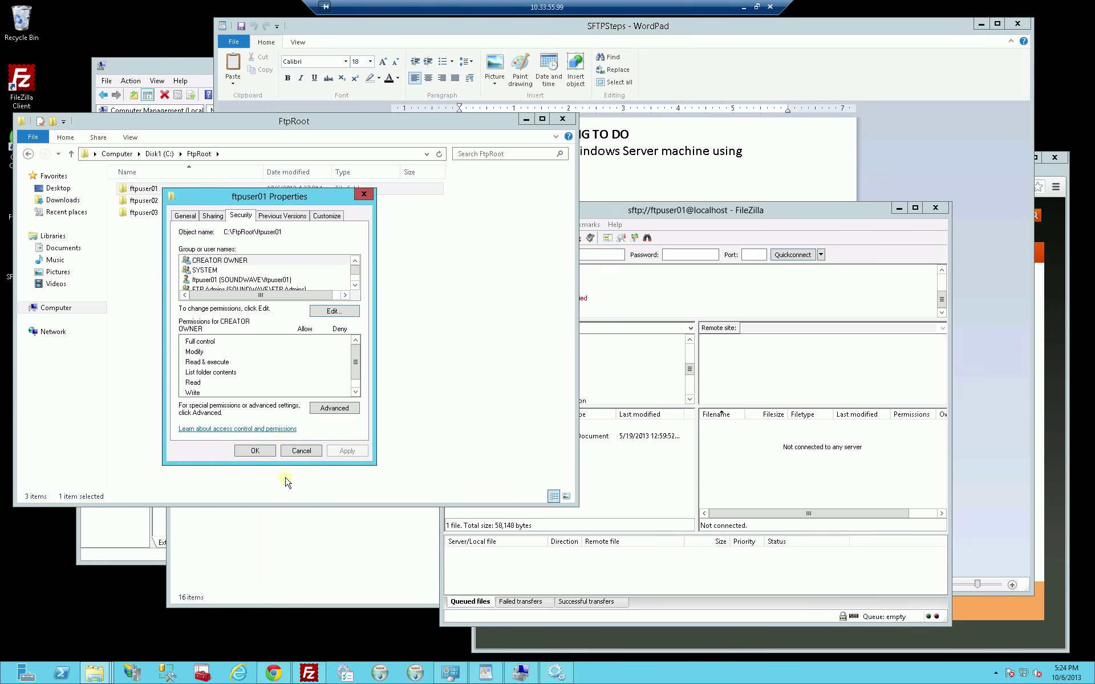
click(268, 453)
Show the ftpuser02 folder's Security tab in its Properties.
click(158, 203)
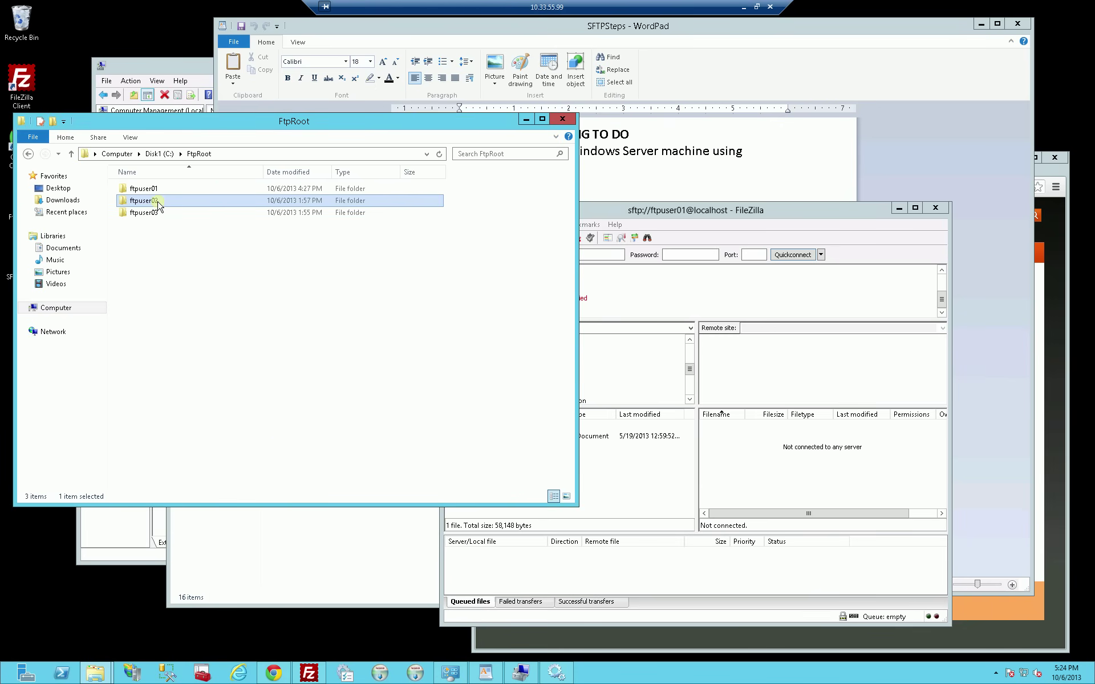
right_click(158, 206)
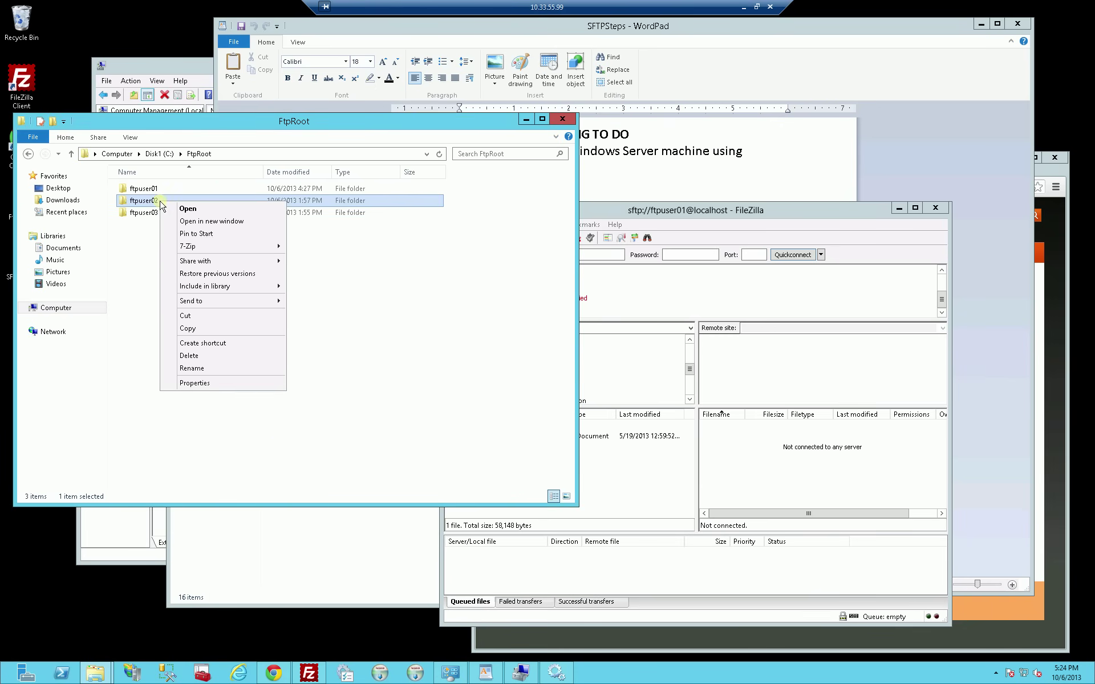
click(229, 384)
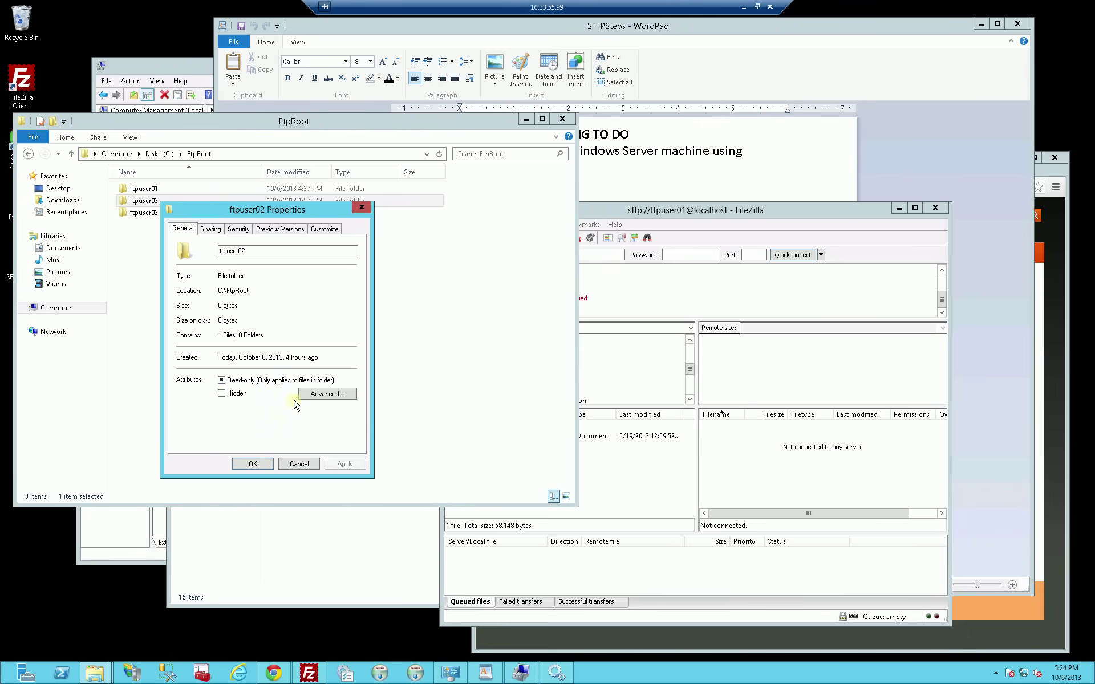
click(239, 229)
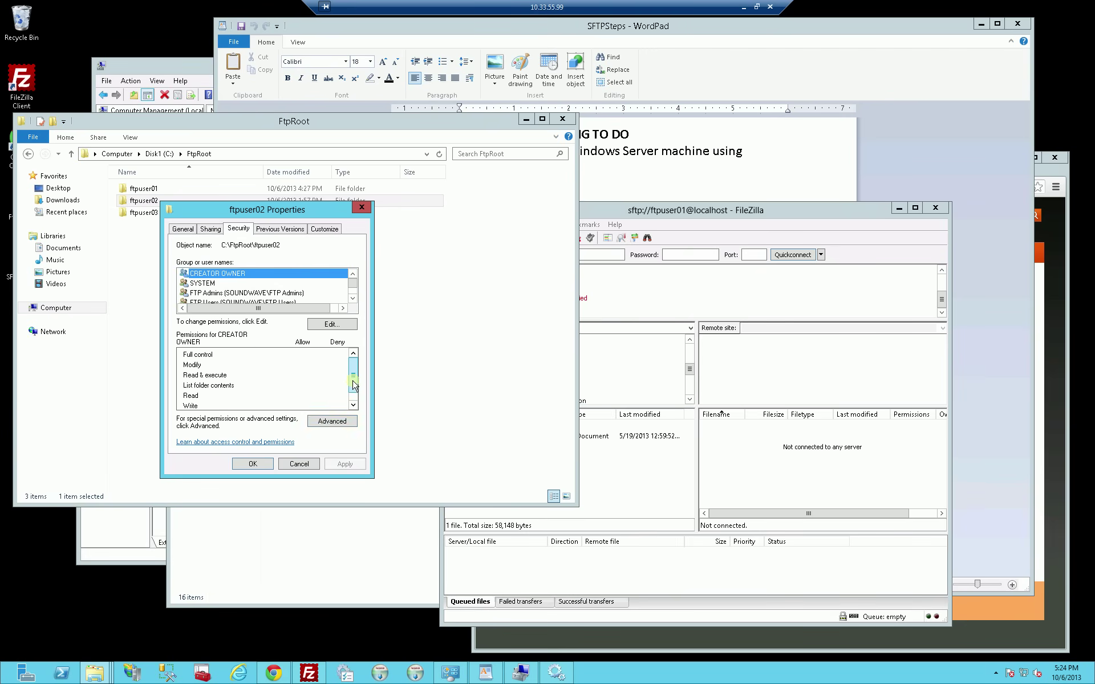
Disable inheritance on ftpuser02, converting inherited permissions to explicit entries, and apply.
click(333, 422)
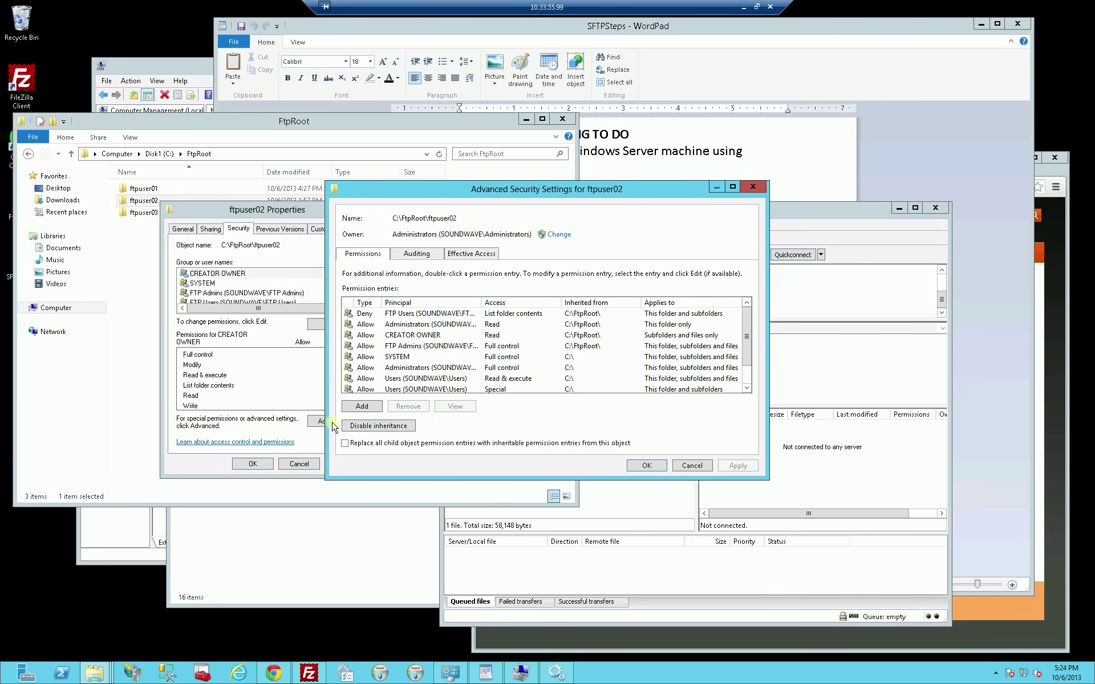
click(388, 427)
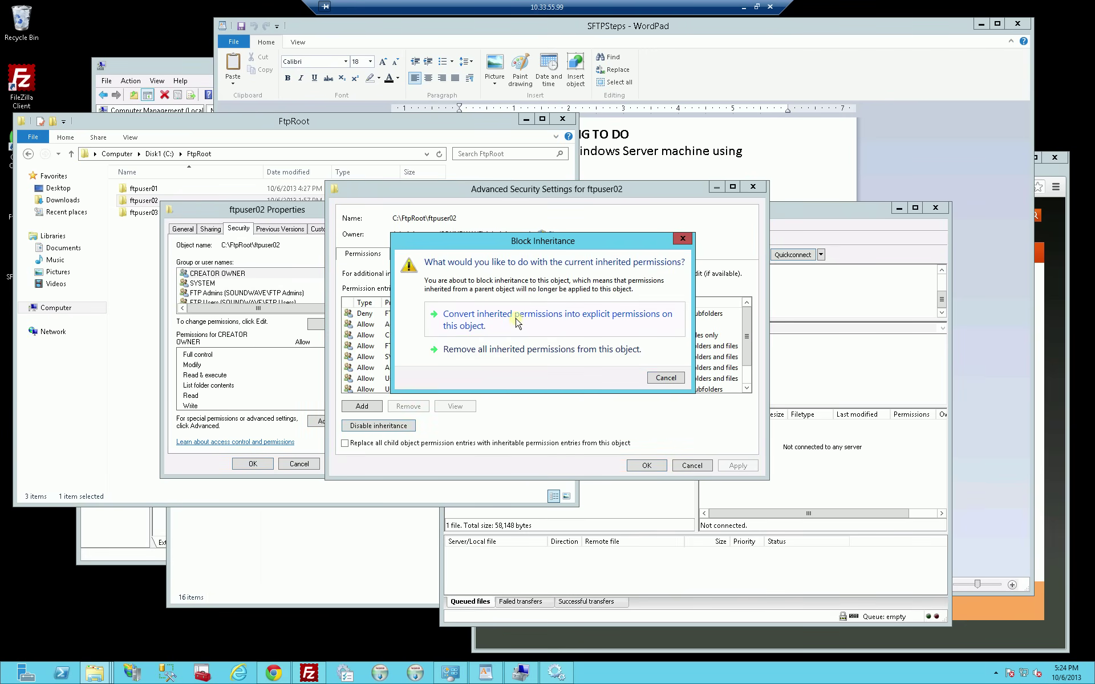
click(516, 319)
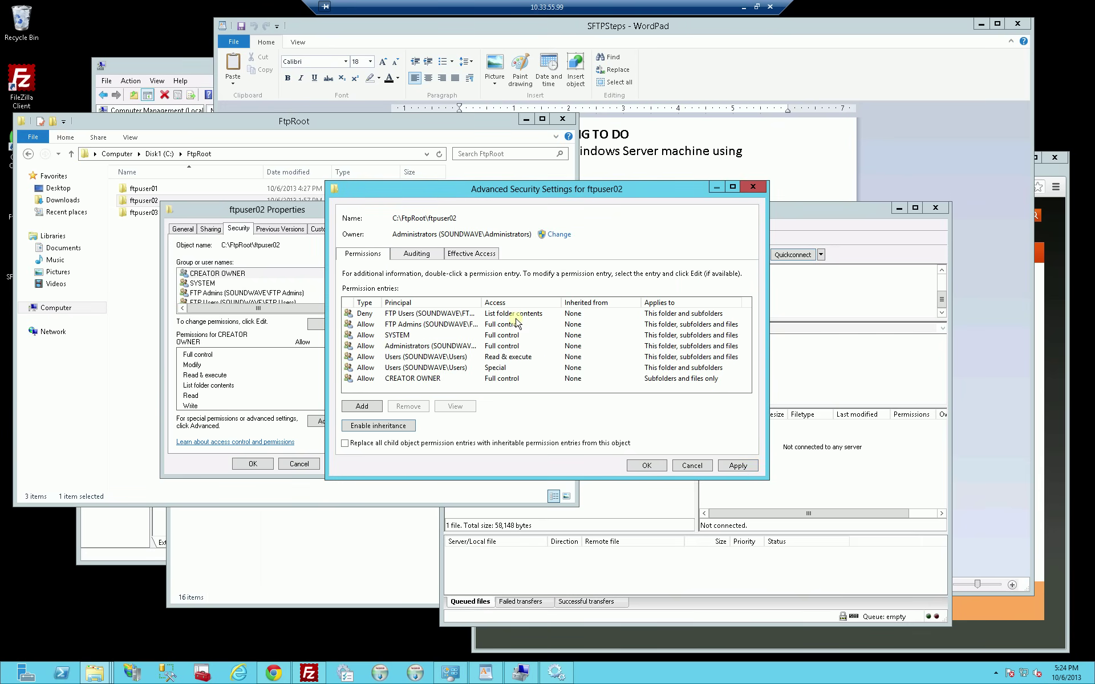
click(728, 467)
click(646, 467)
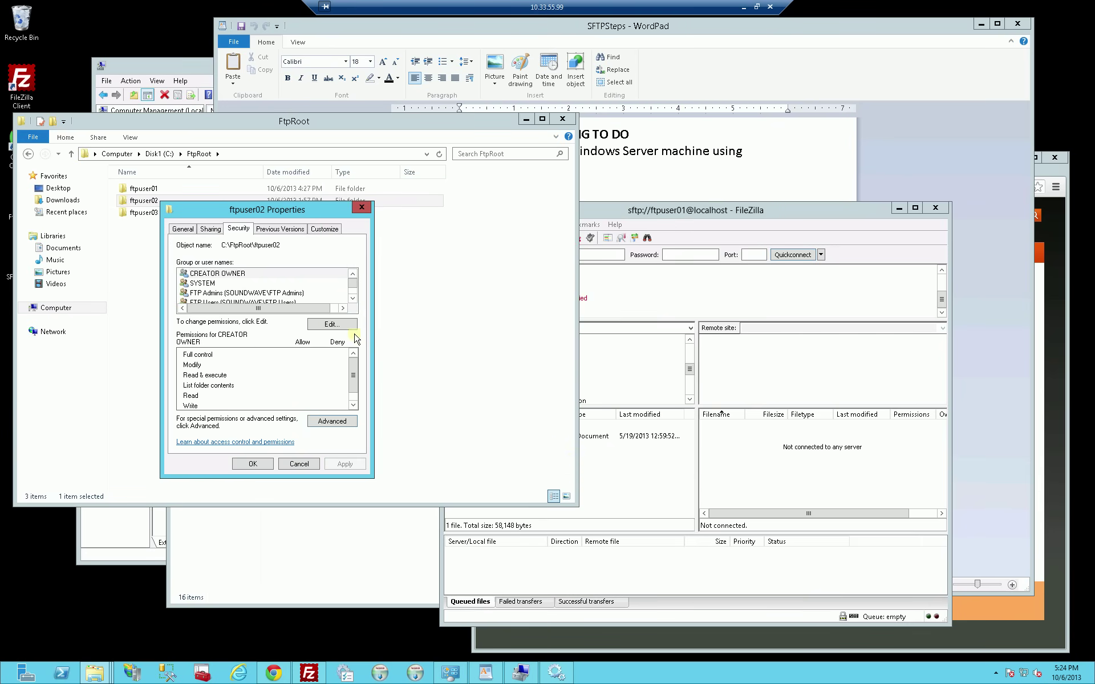
Swap FTP Users for the ftpuser02 account with Read & execute, List folder contents and Read.
click(337, 325)
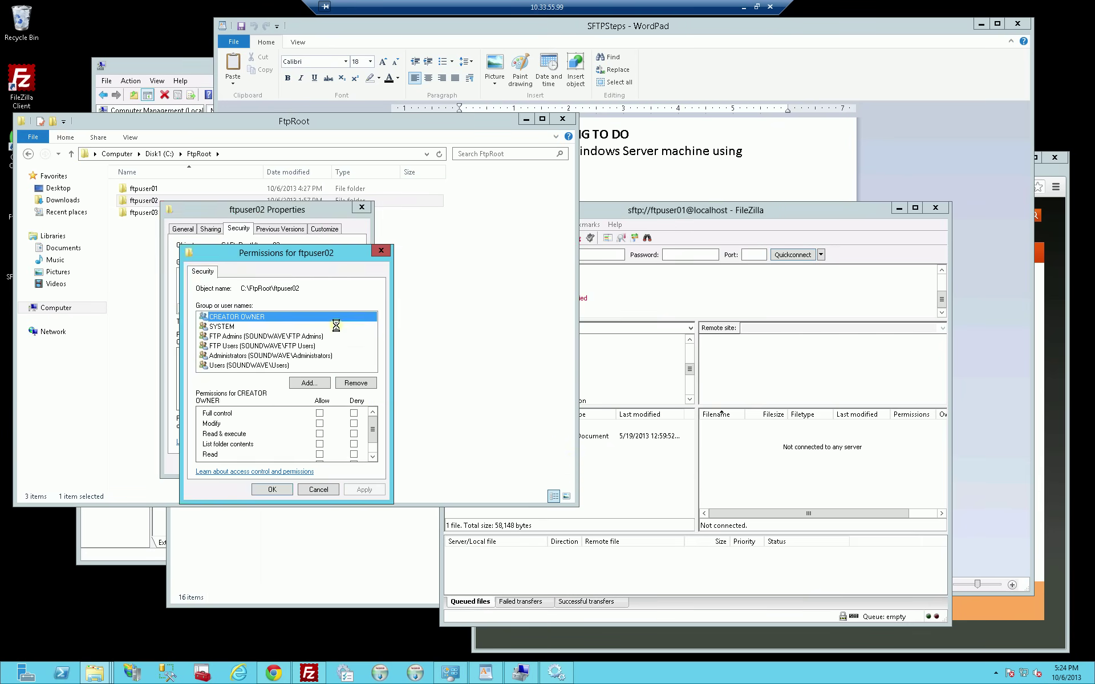
click(235, 346)
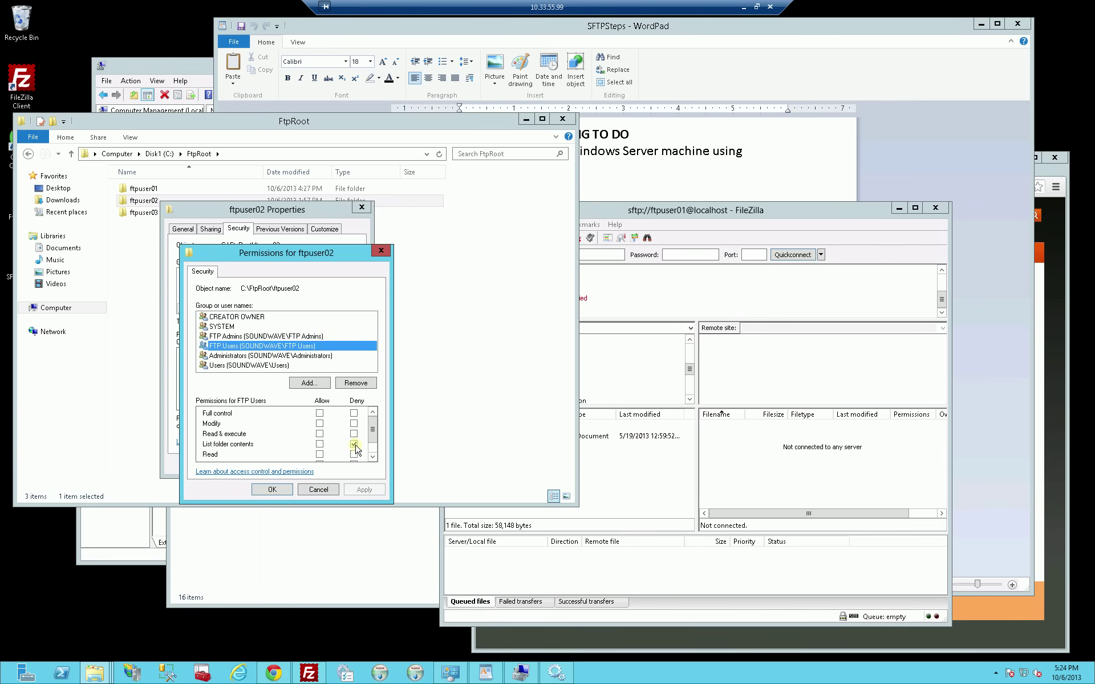
click(356, 383)
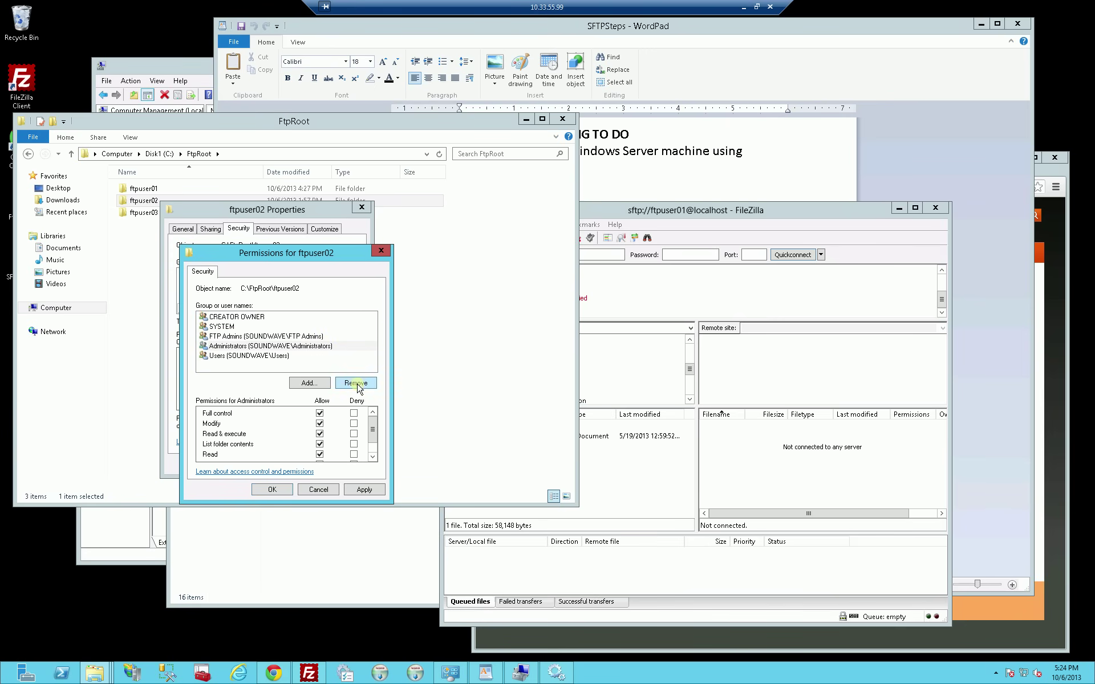
click(309, 384)
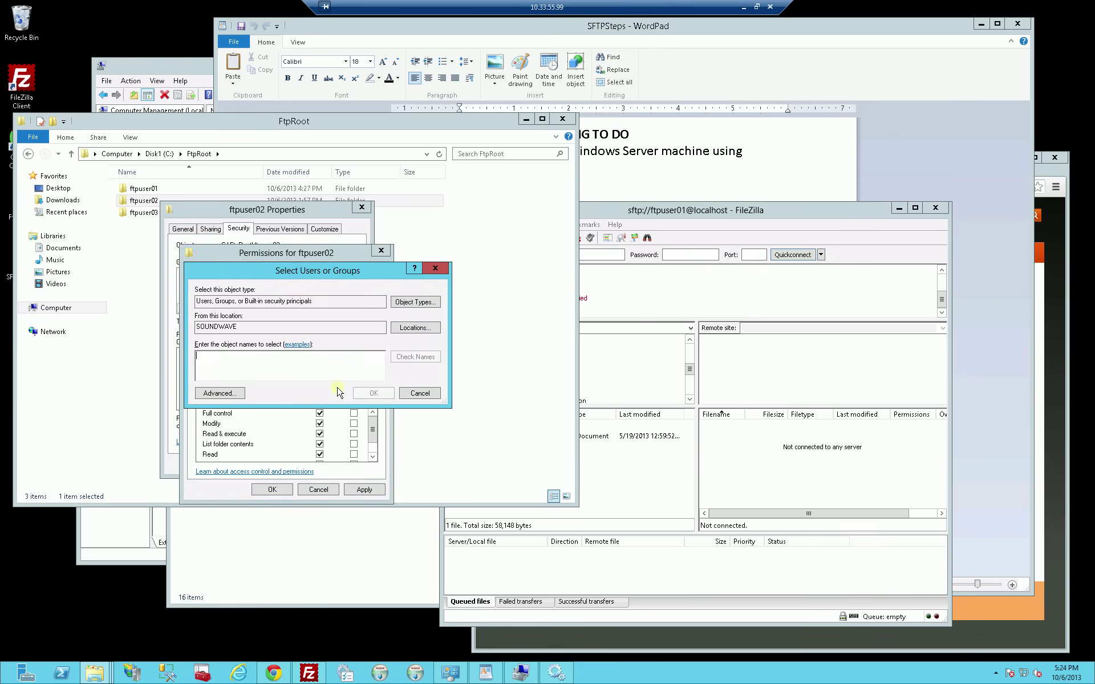
text(ftpuser02)
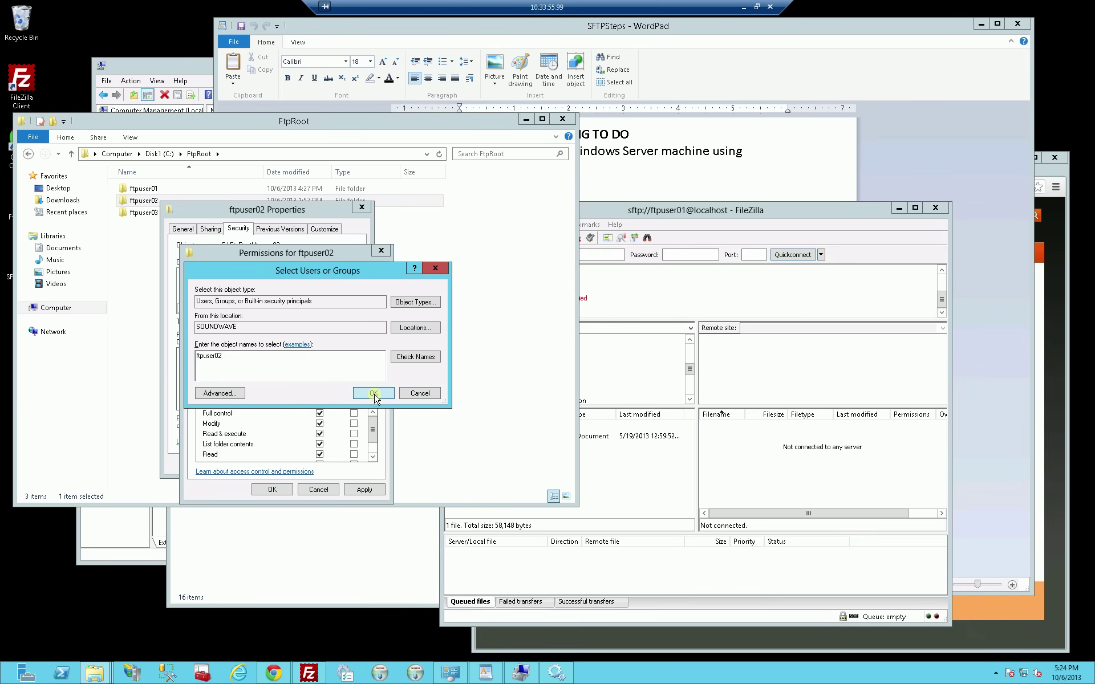
click(373, 394)
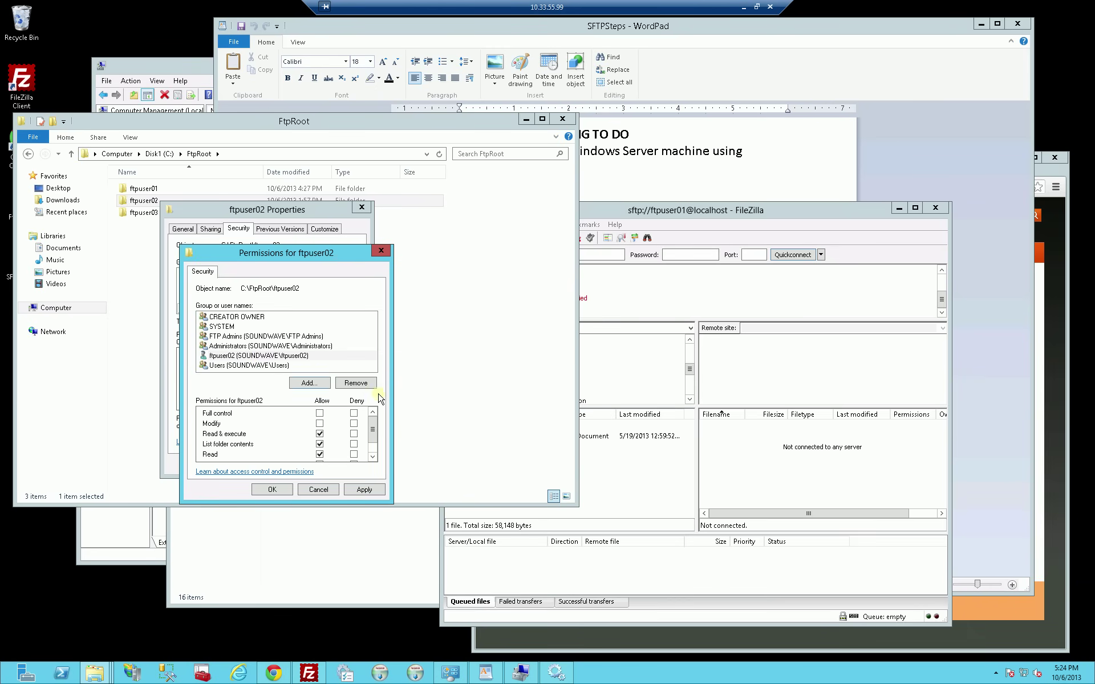
click(258, 356)
scroll(373, 436, down, 2)
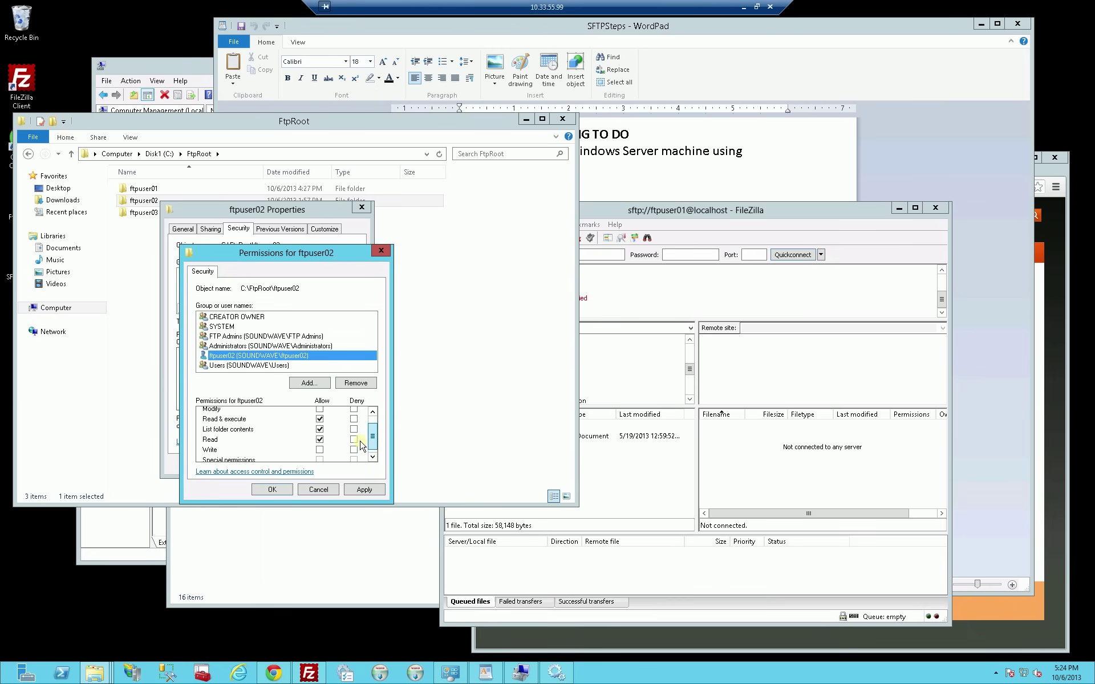
click(363, 489)
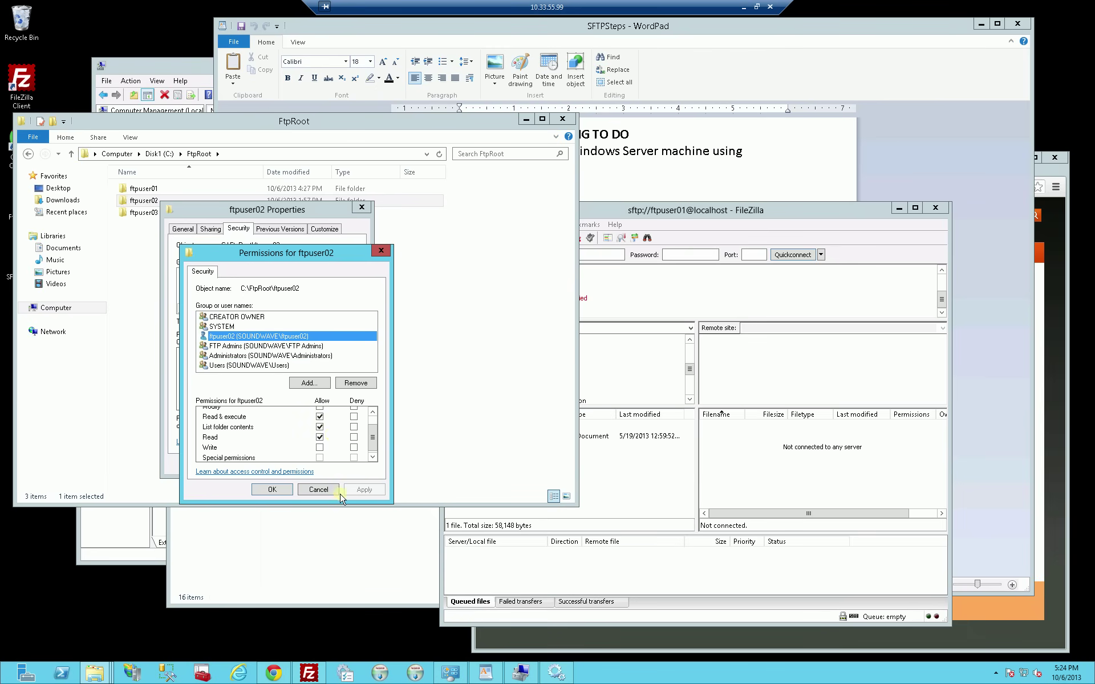
click(280, 490)
click(260, 474)
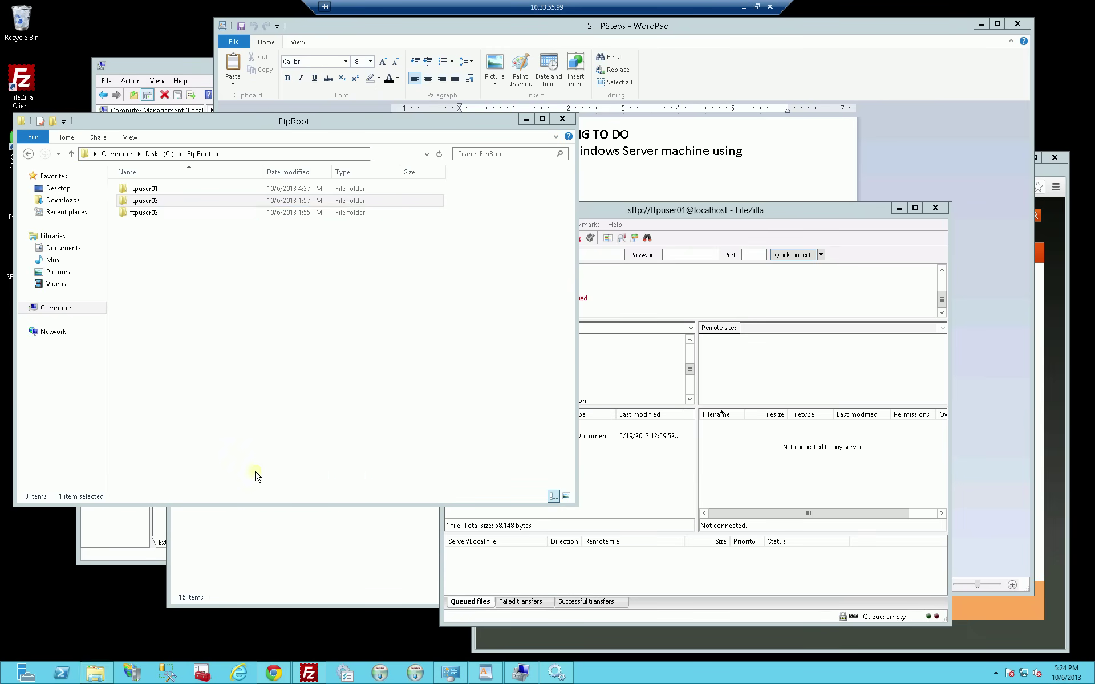
click(166, 214)
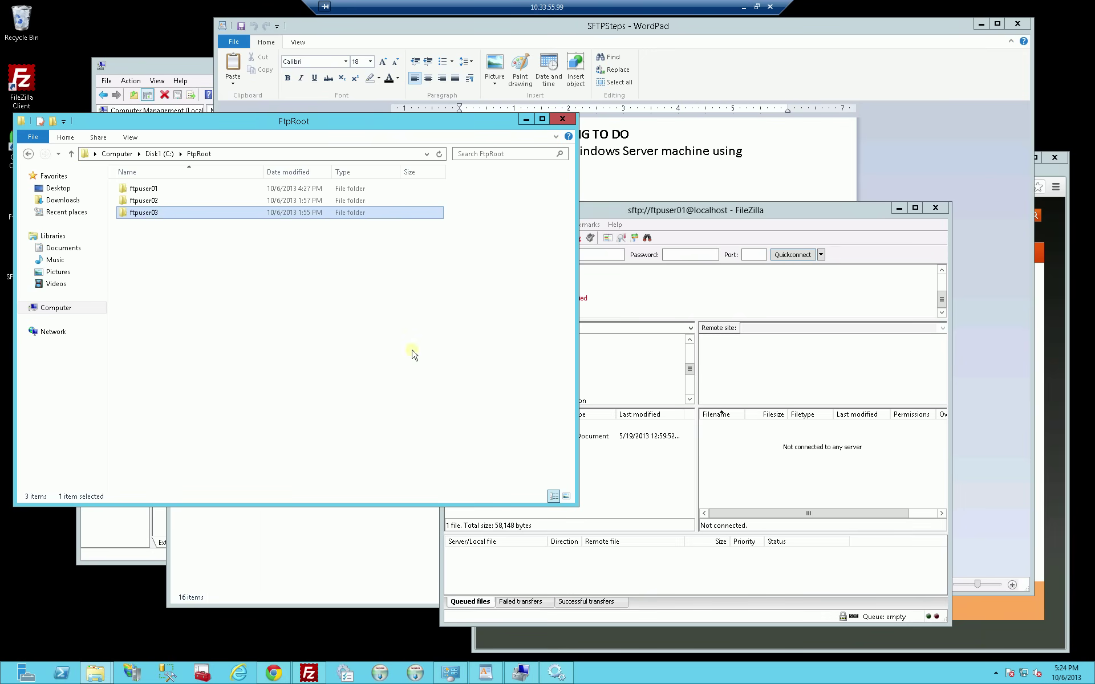
Restart FileZilla and reconnect to localhost over SFTP as ftpuser01, trusting the host key.
click(680, 215)
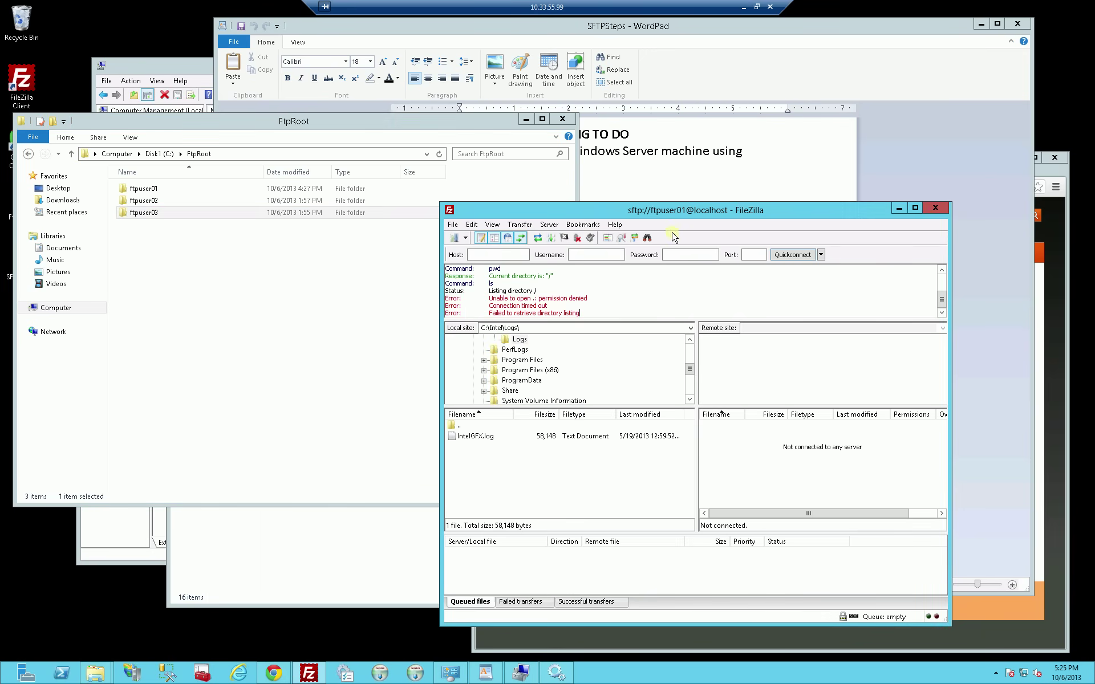
click(935, 208)
click(308, 673)
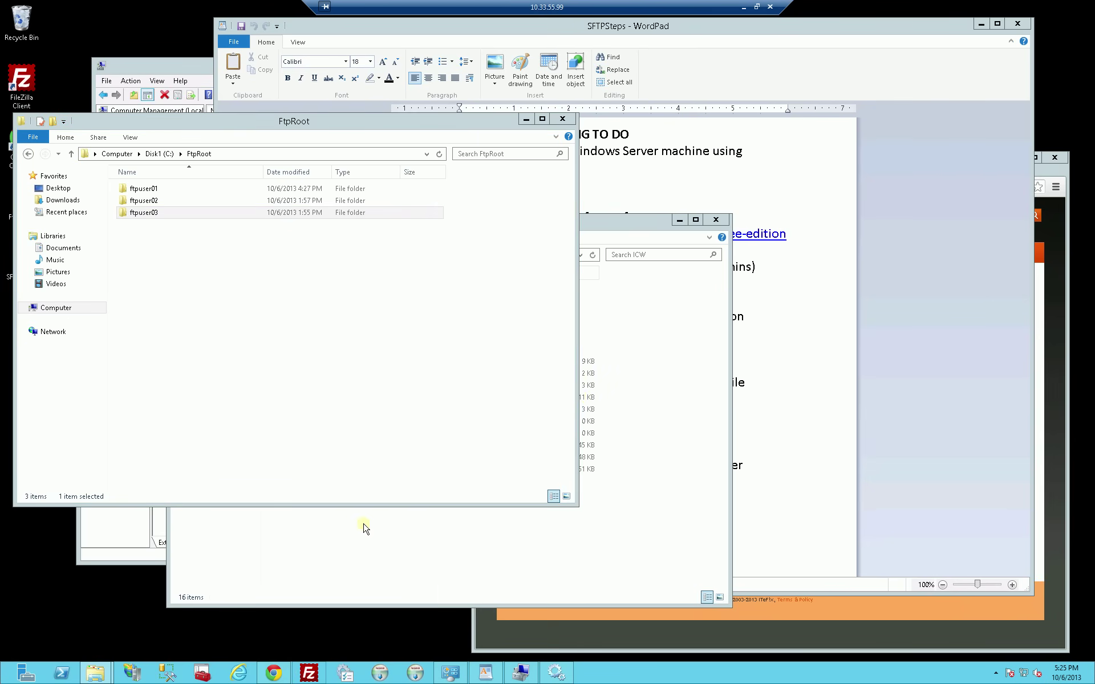
click(822, 255)
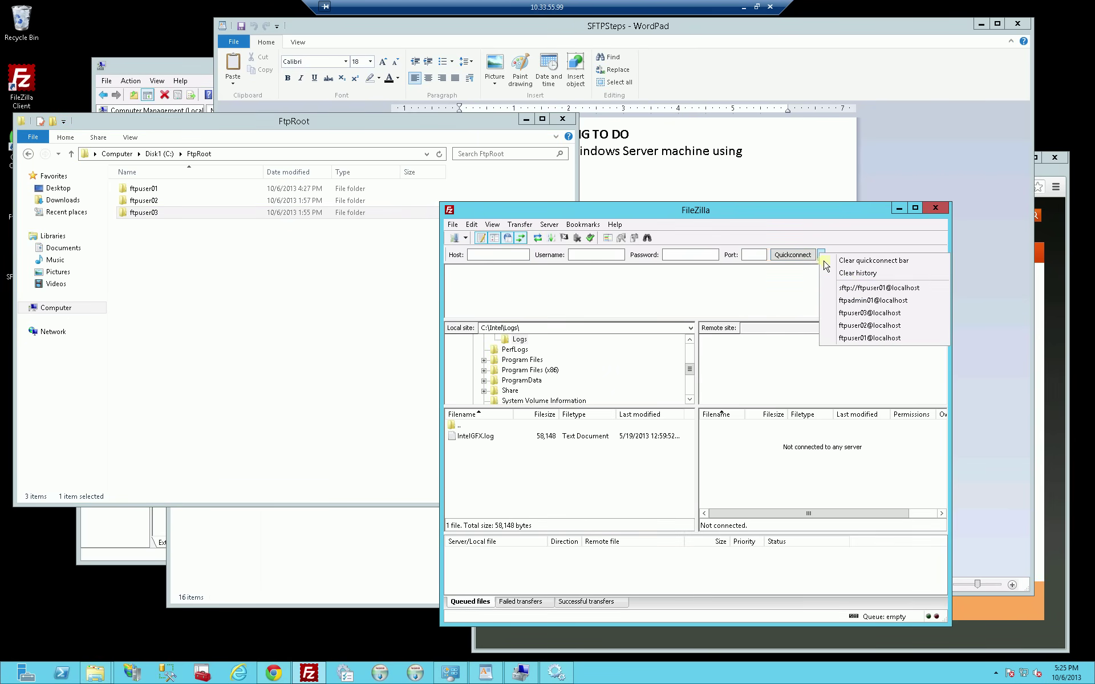
click(848, 289)
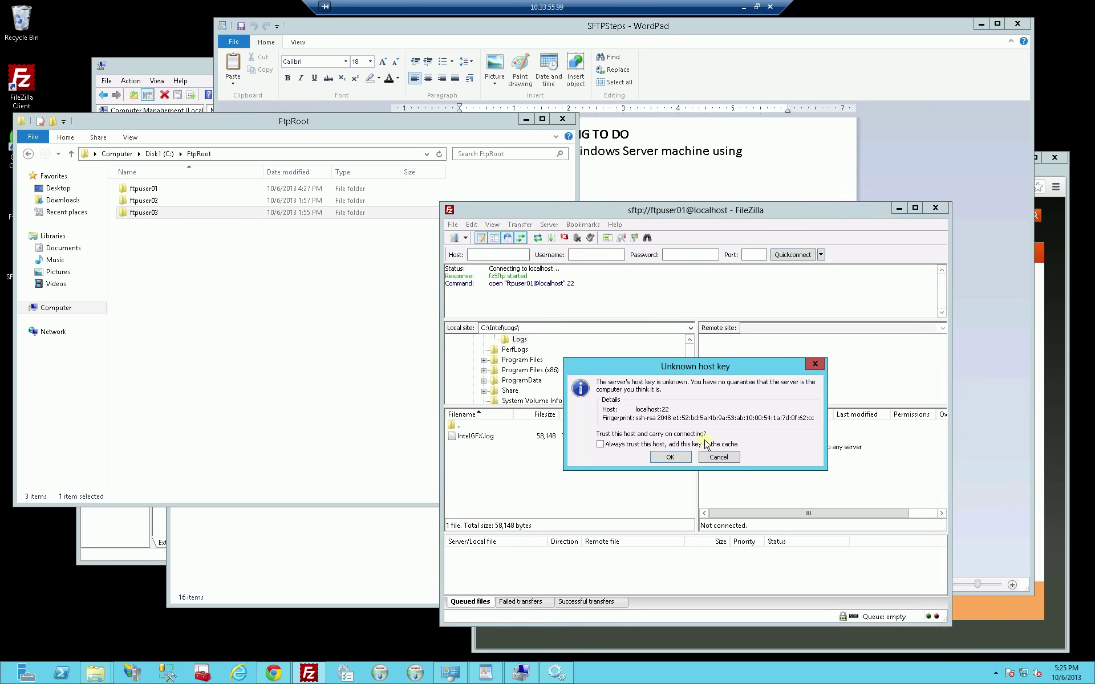
click(668, 458)
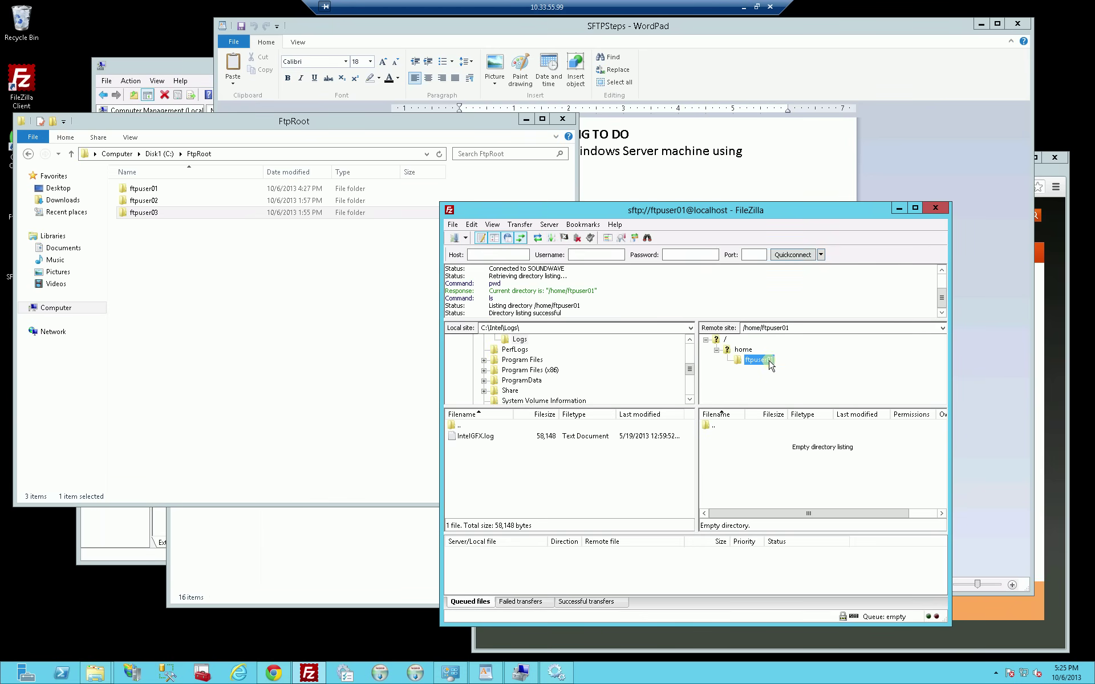
Check that / and /home are denied while the ftpuser01 home folder still opens.
click(744, 350)
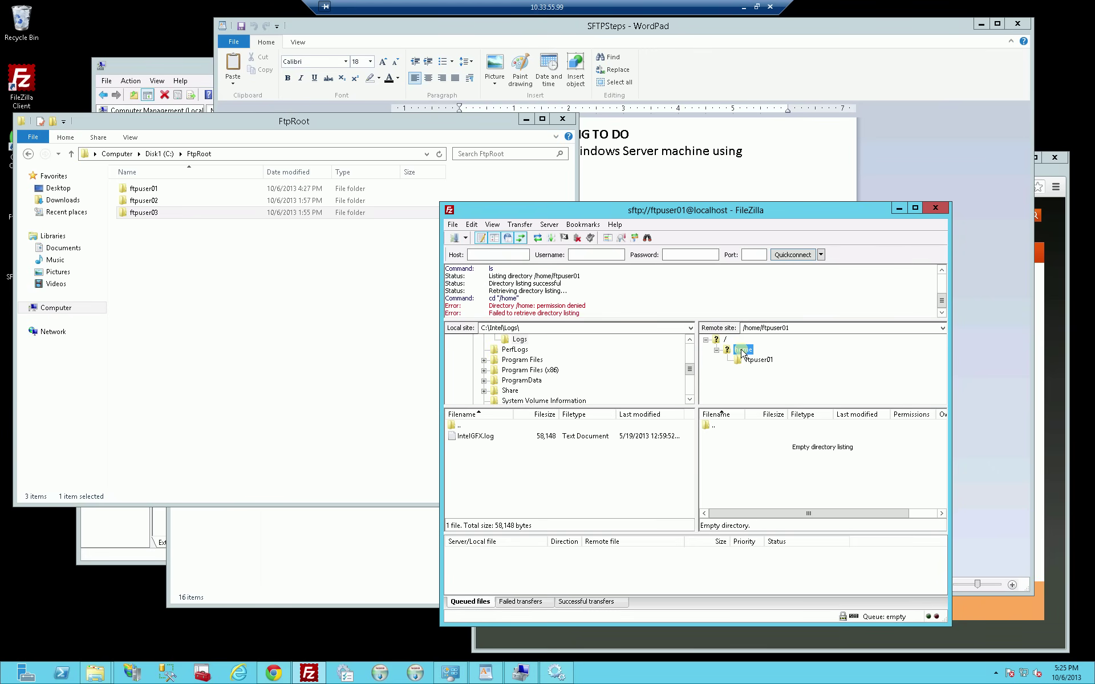
click(752, 361)
click(753, 363)
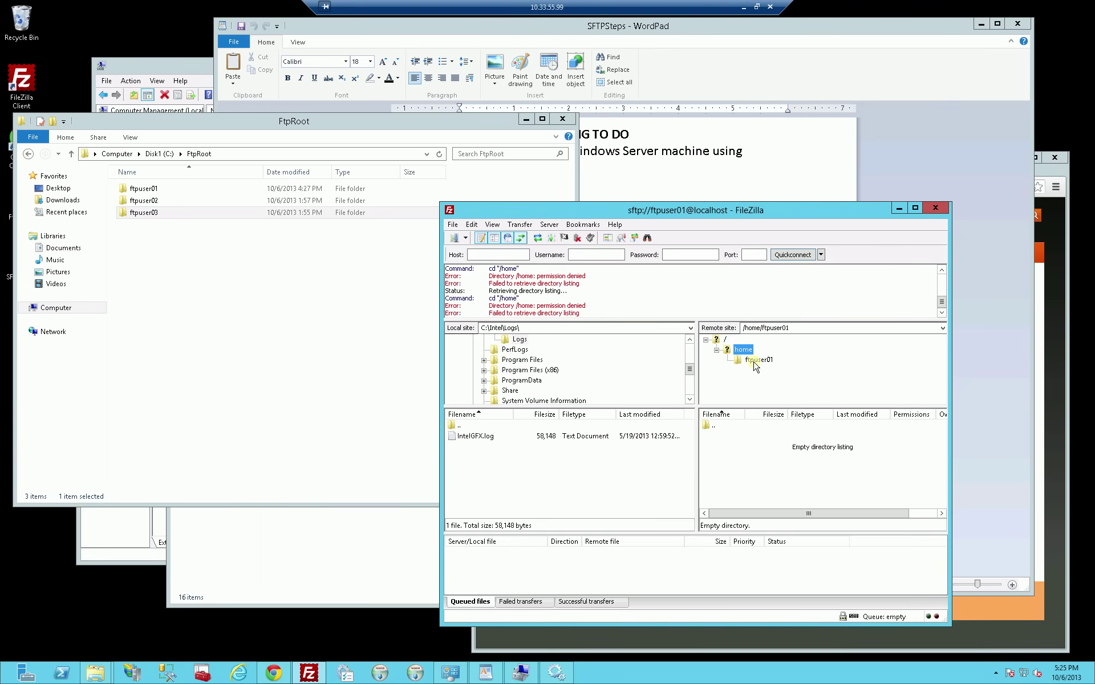
click(738, 352)
click(756, 360)
click(742, 352)
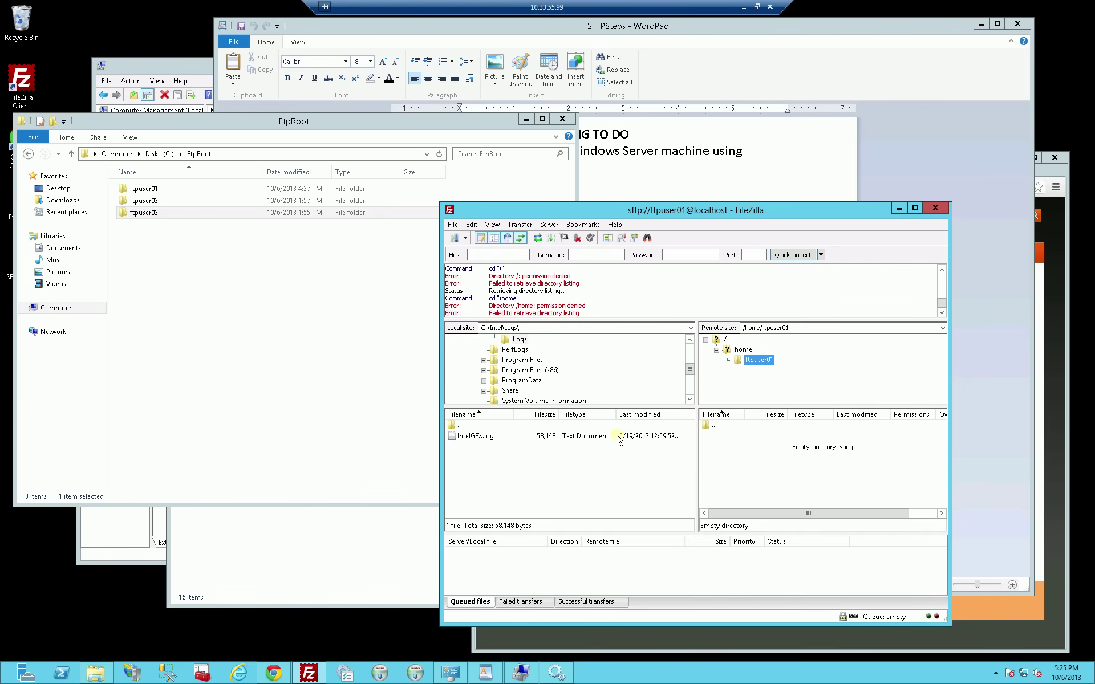
click(477, 437)
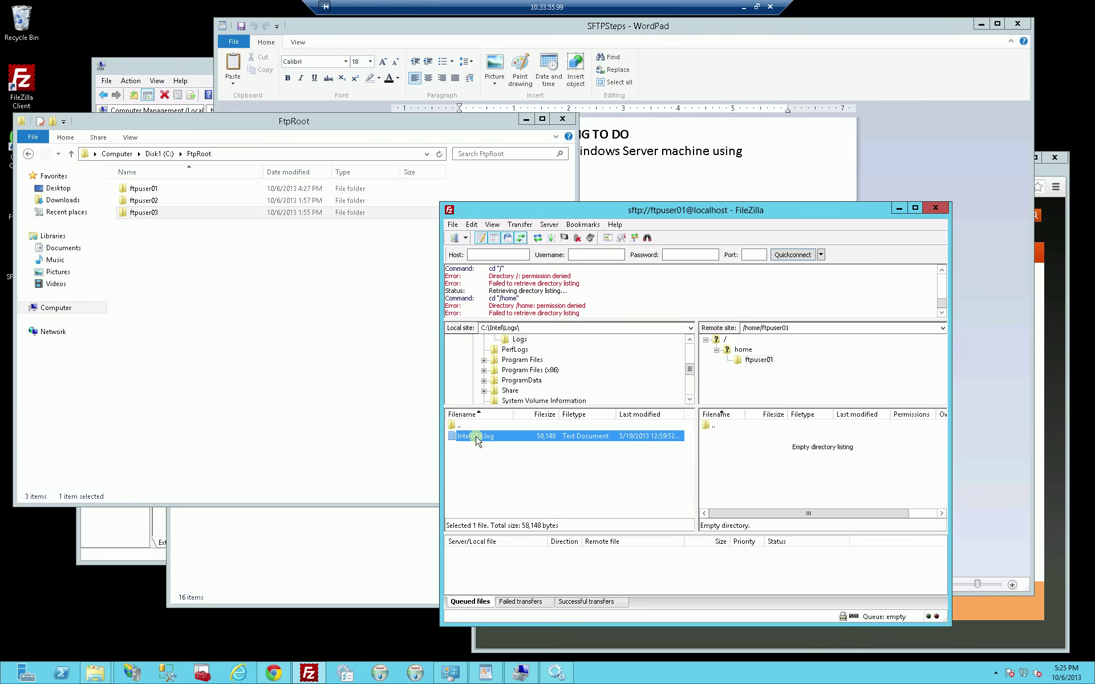
Upload IntelGFX.log into /home/ftpuser01, then delete it from the server.
drag(472, 437, 742, 478)
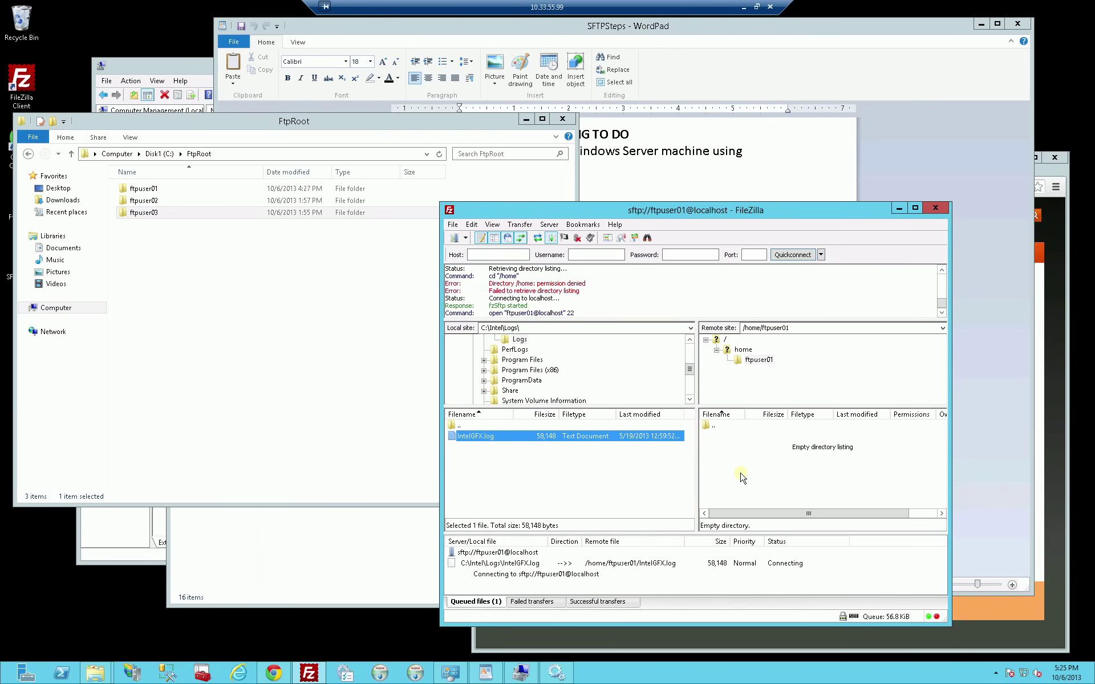
click(731, 437)
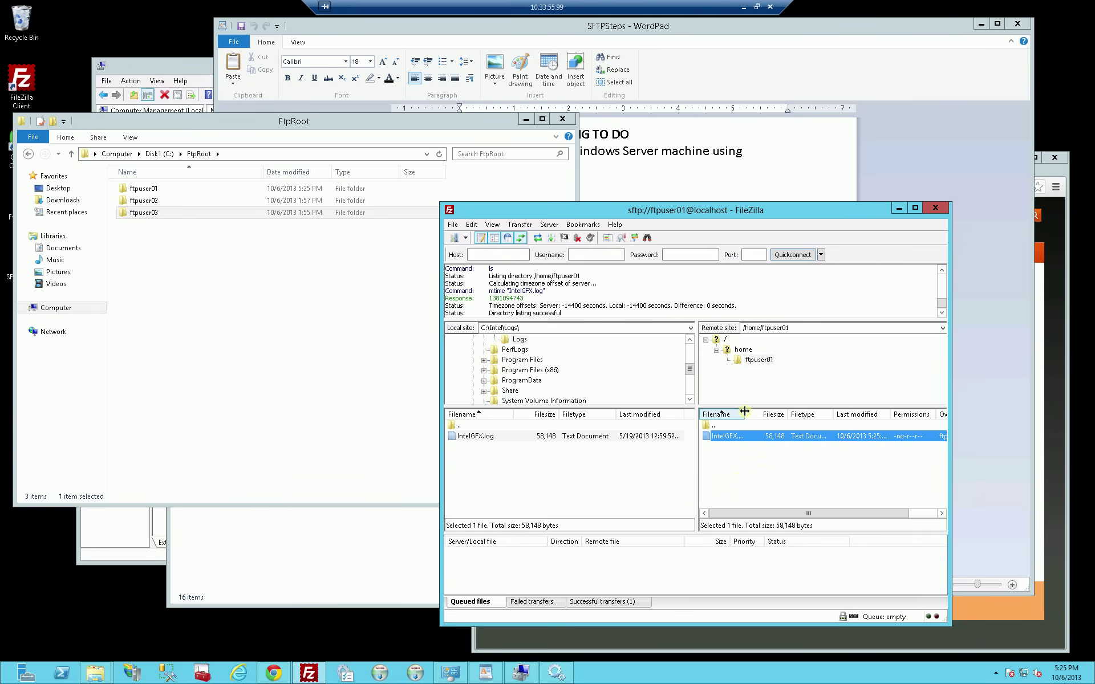
double_click(746, 415)
click(739, 462)
key(Down)
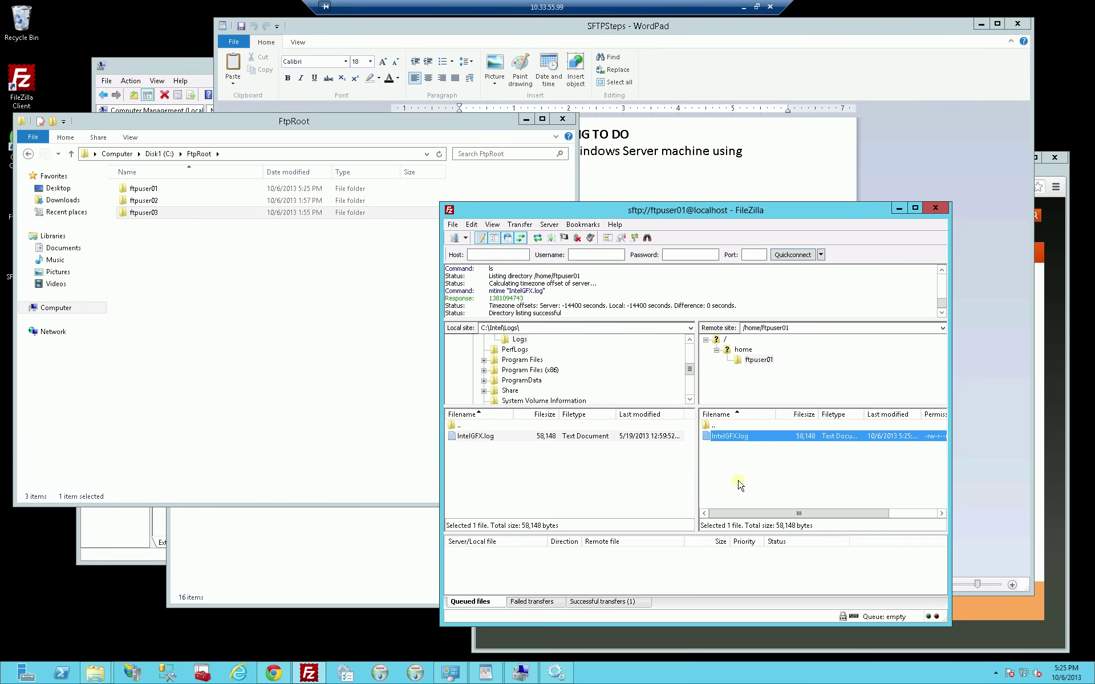
key(Delete)
click(553, 378)
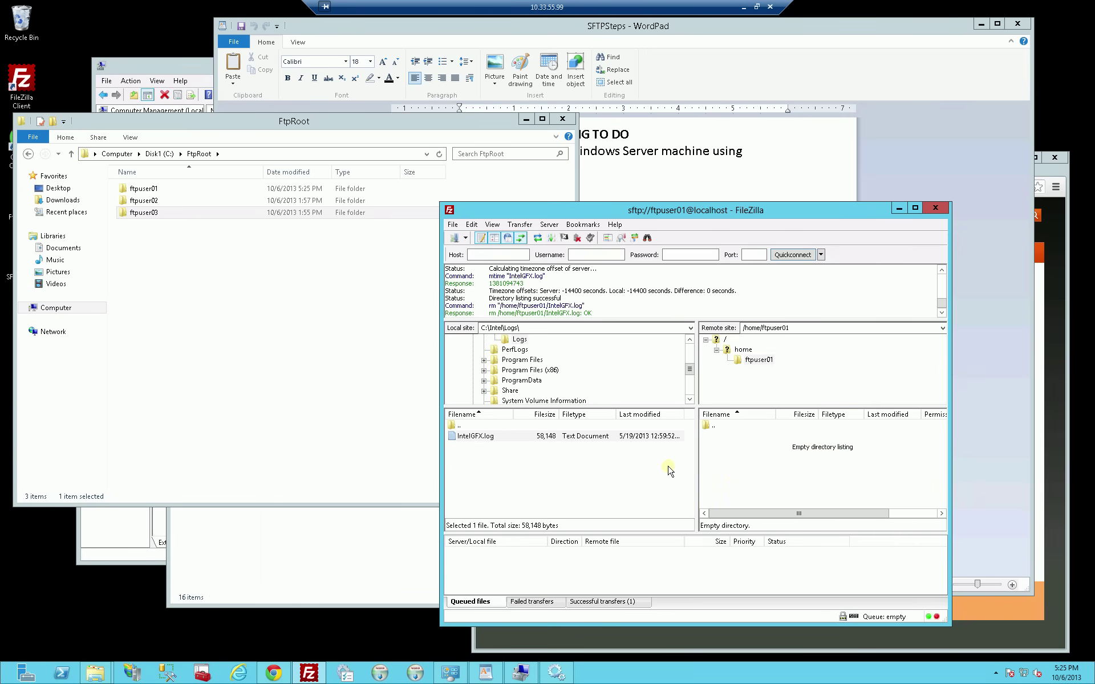
Recheck that / and /home stay denied while /home/ftpuser01 remains reachable.
click(607, 492)
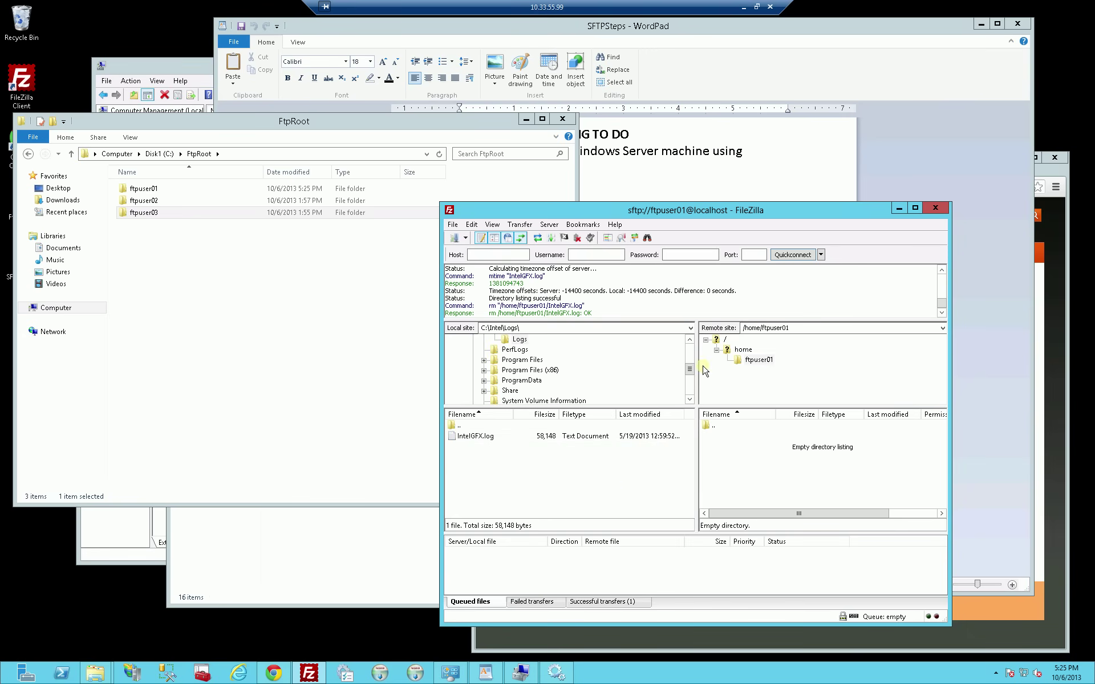
click(725, 340)
click(743, 350)
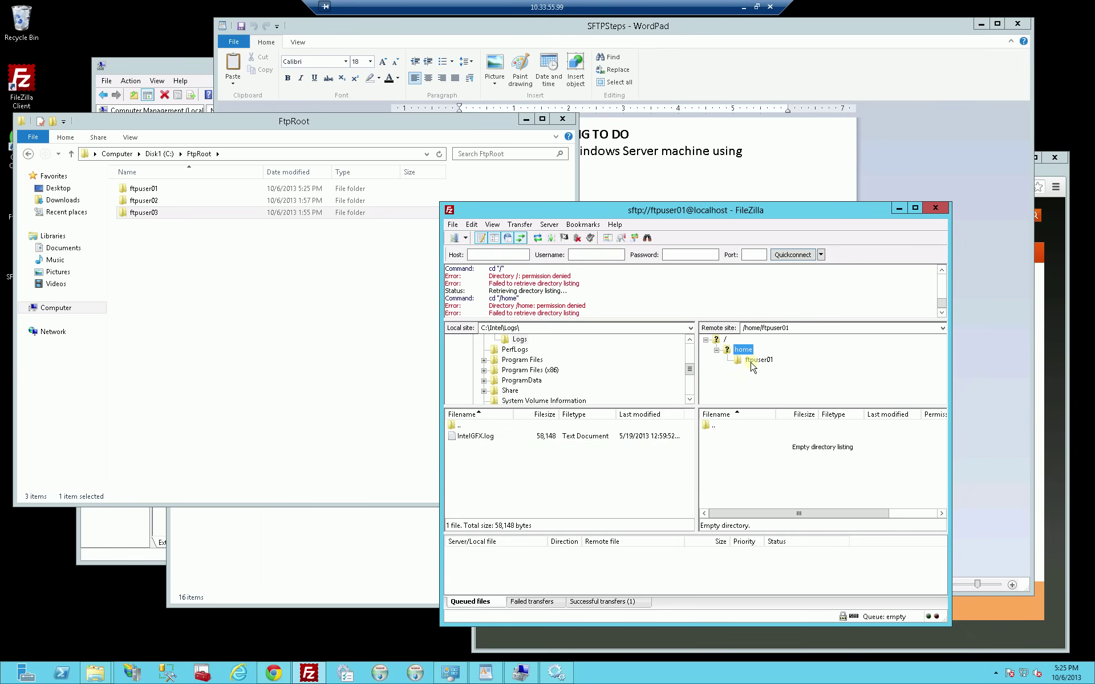
click(754, 361)
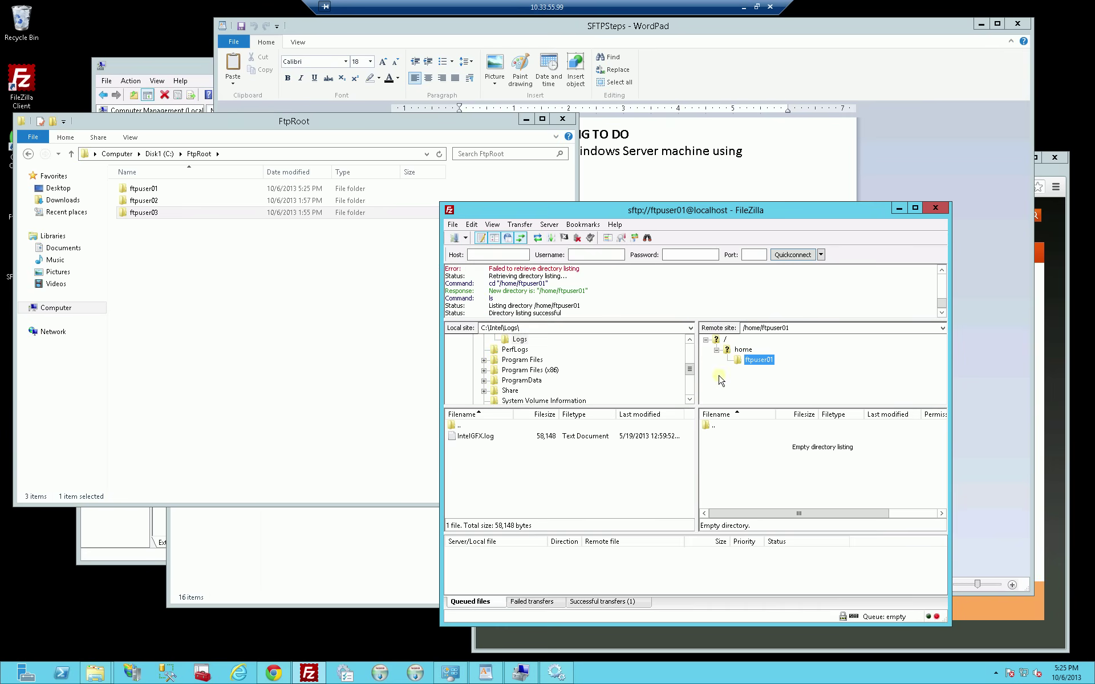
click(319, 385)
click(678, 480)
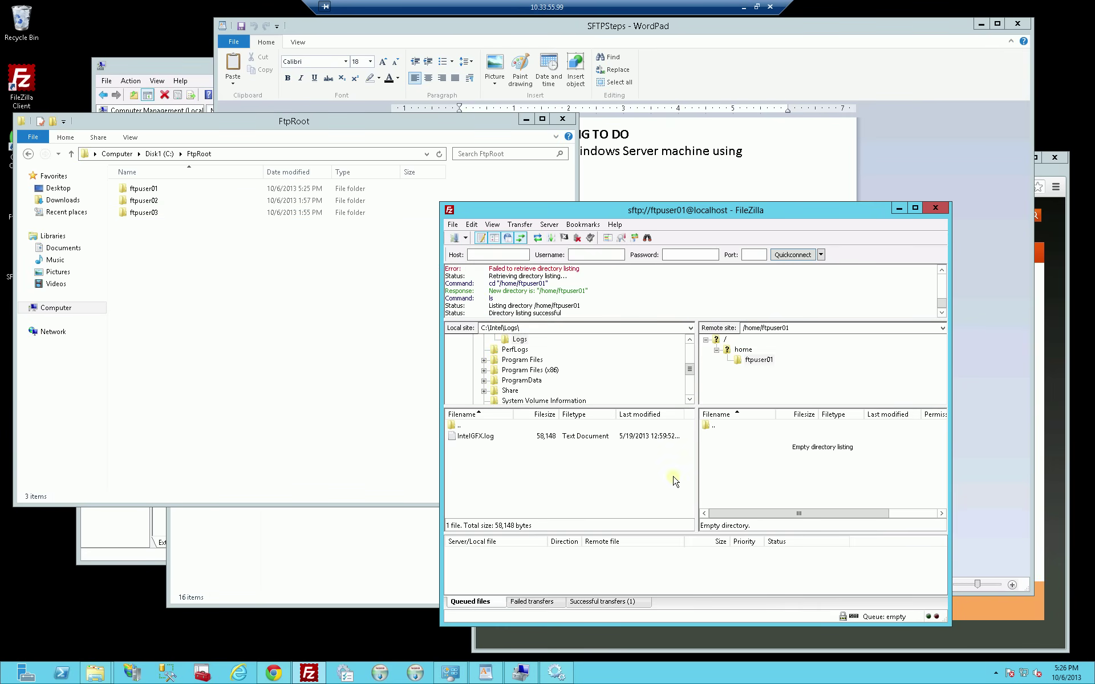